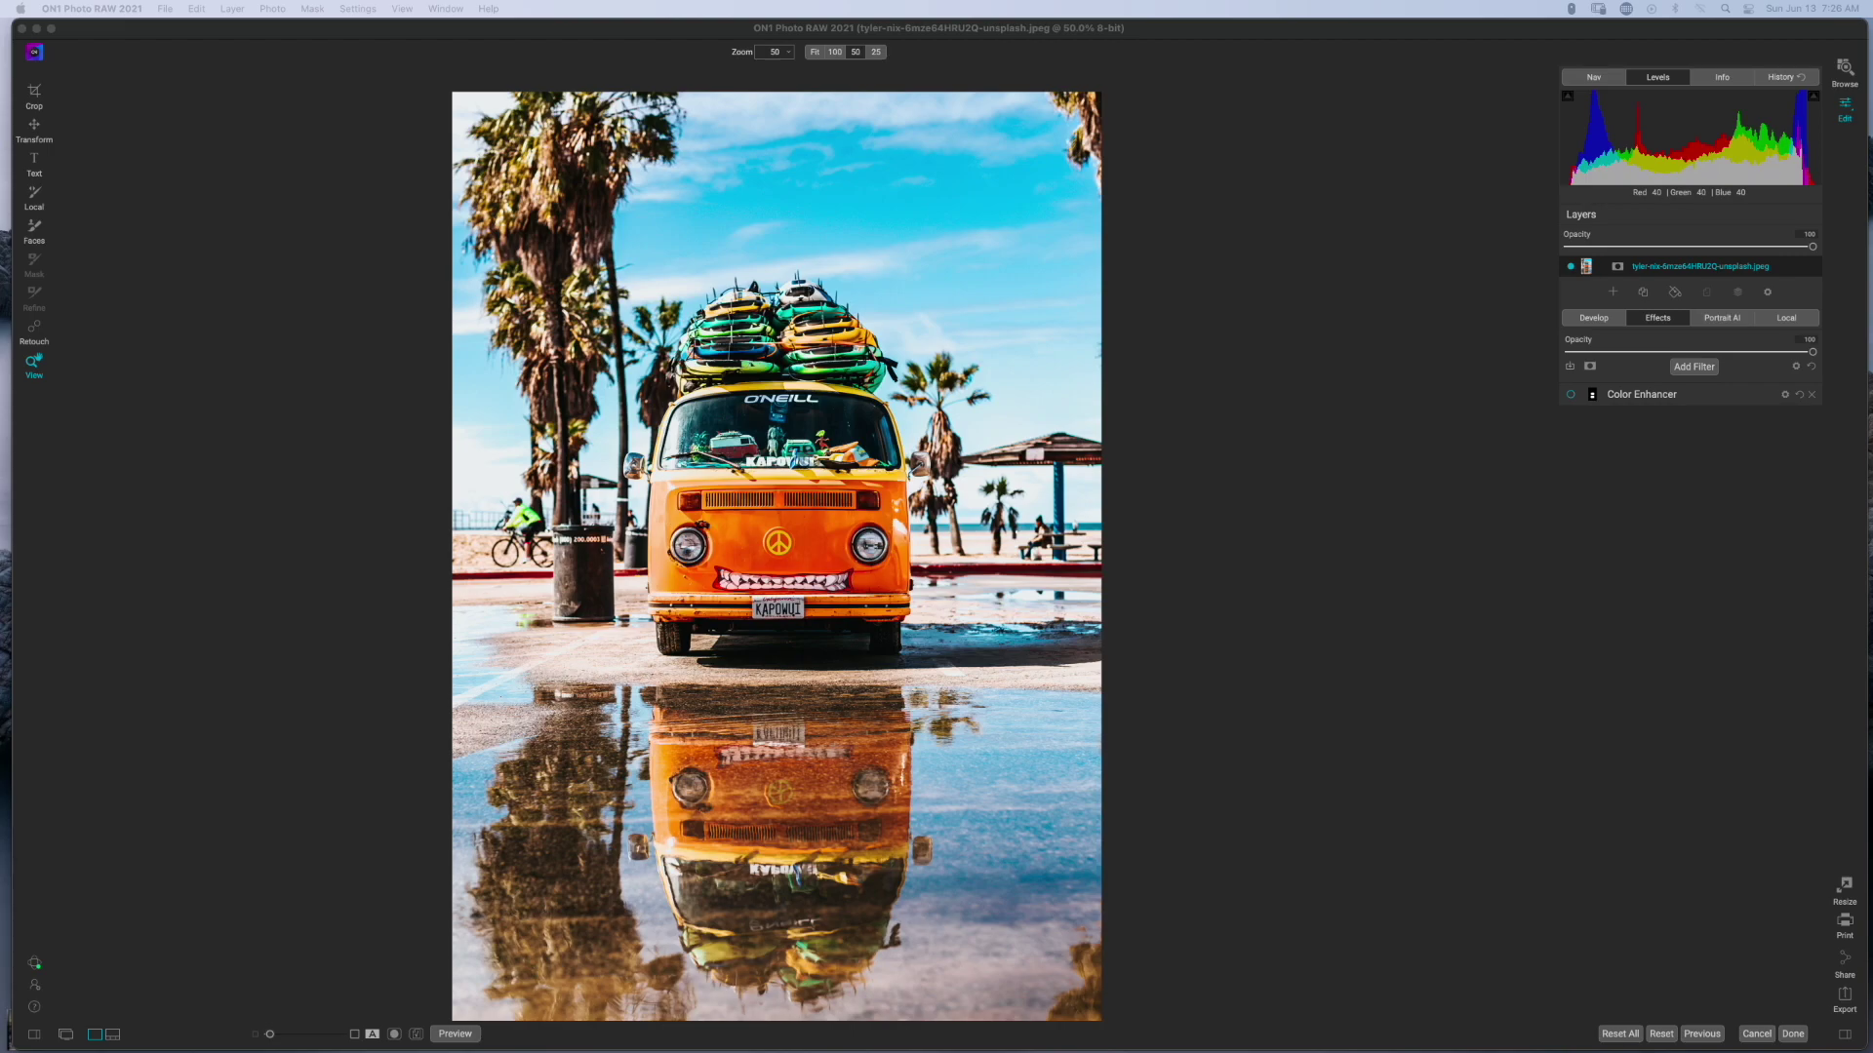
Switch on the Color Enhancer filter in the Effects tab so the van turns redder.
{"action": "left_click", "coordinate": [1567, 400]}
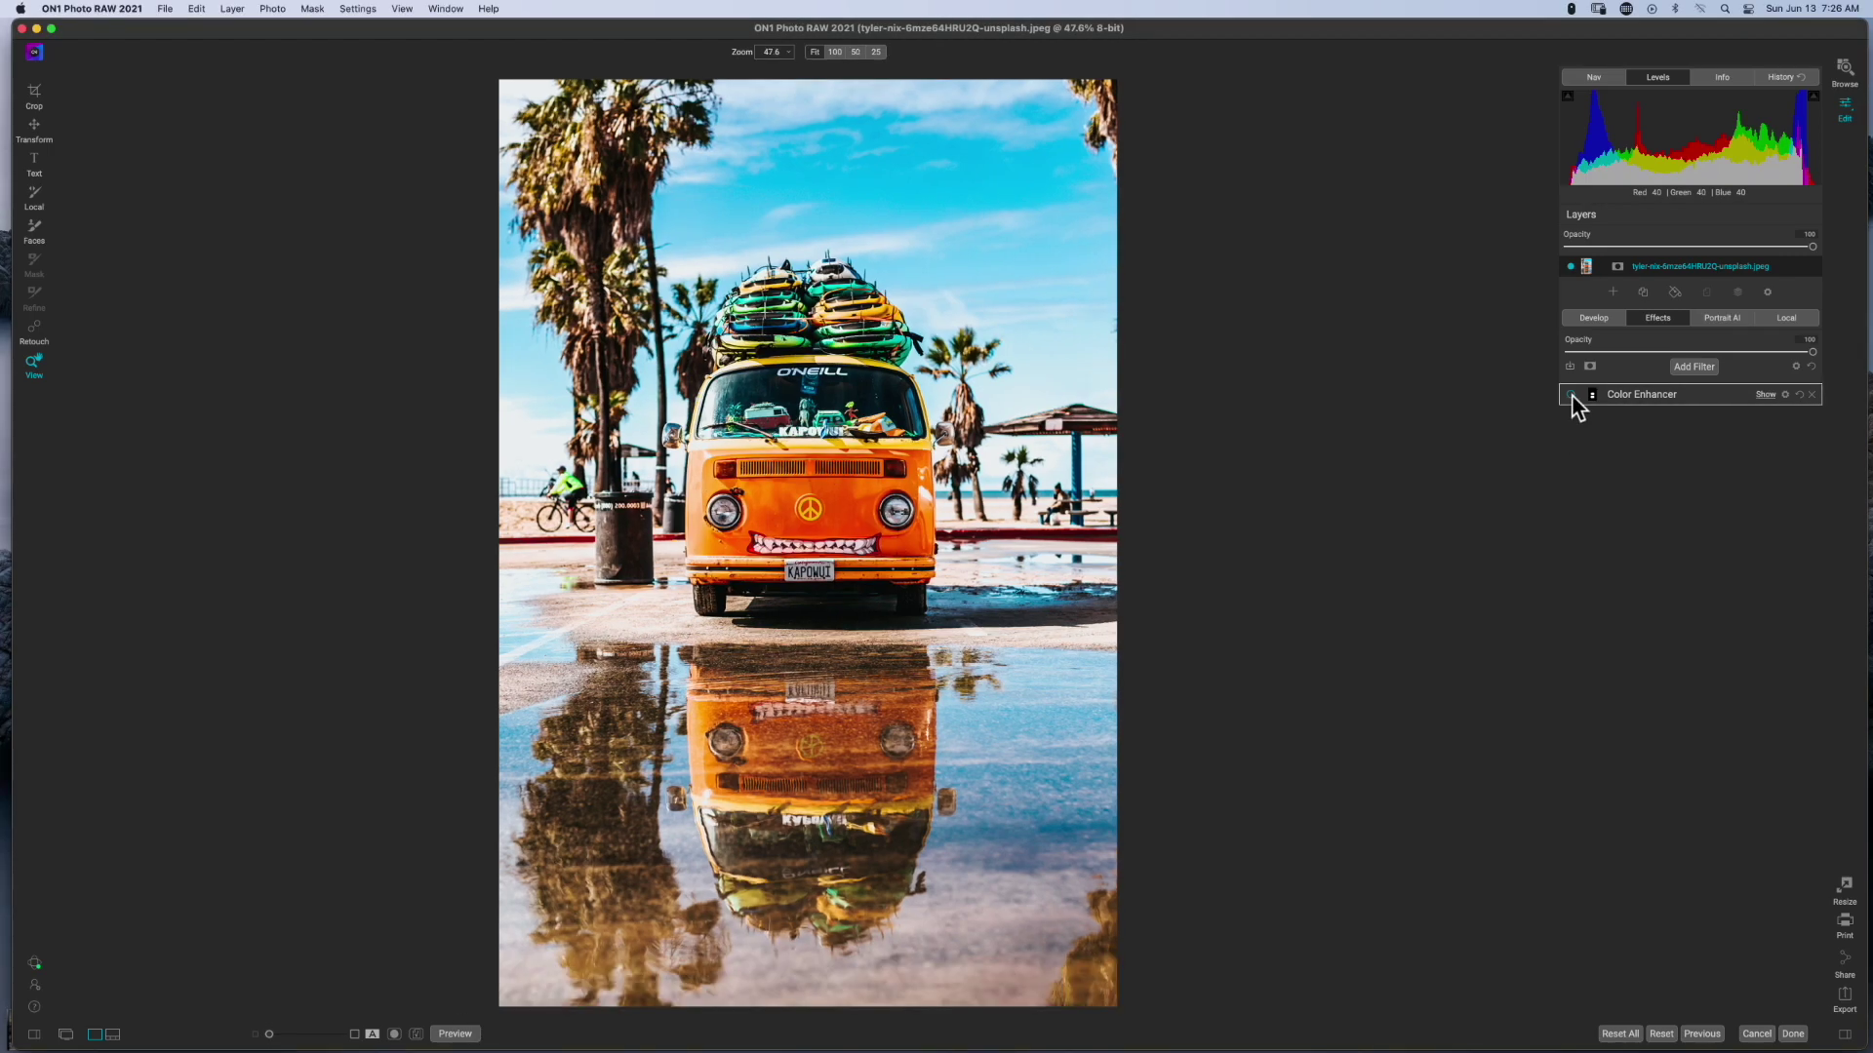
{"action": "left_click", "coordinate": [1571, 394]}
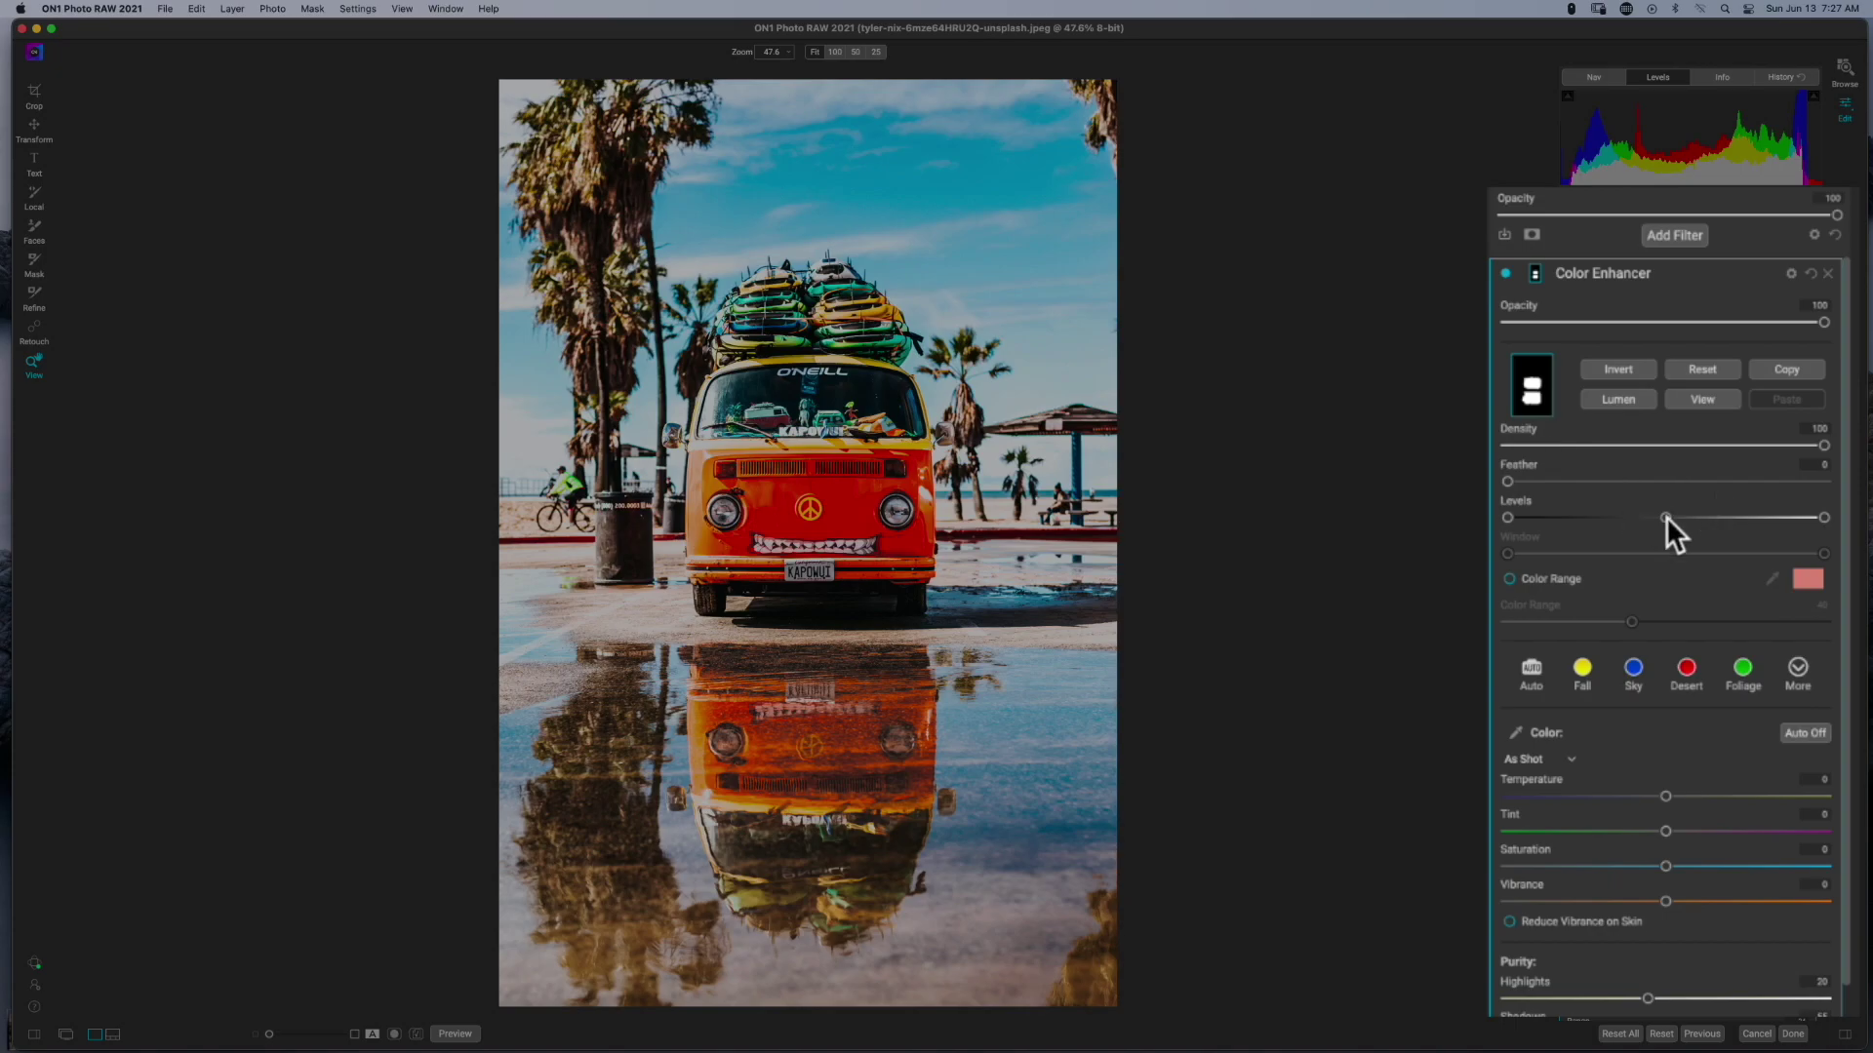
Reset the Color Enhancer mask to white and zero its temperature, tint, saturation and vibrance.
{"action": "left_click", "coordinate": [1705, 372]}
{"action": "left_click", "coordinate": [1809, 275]}
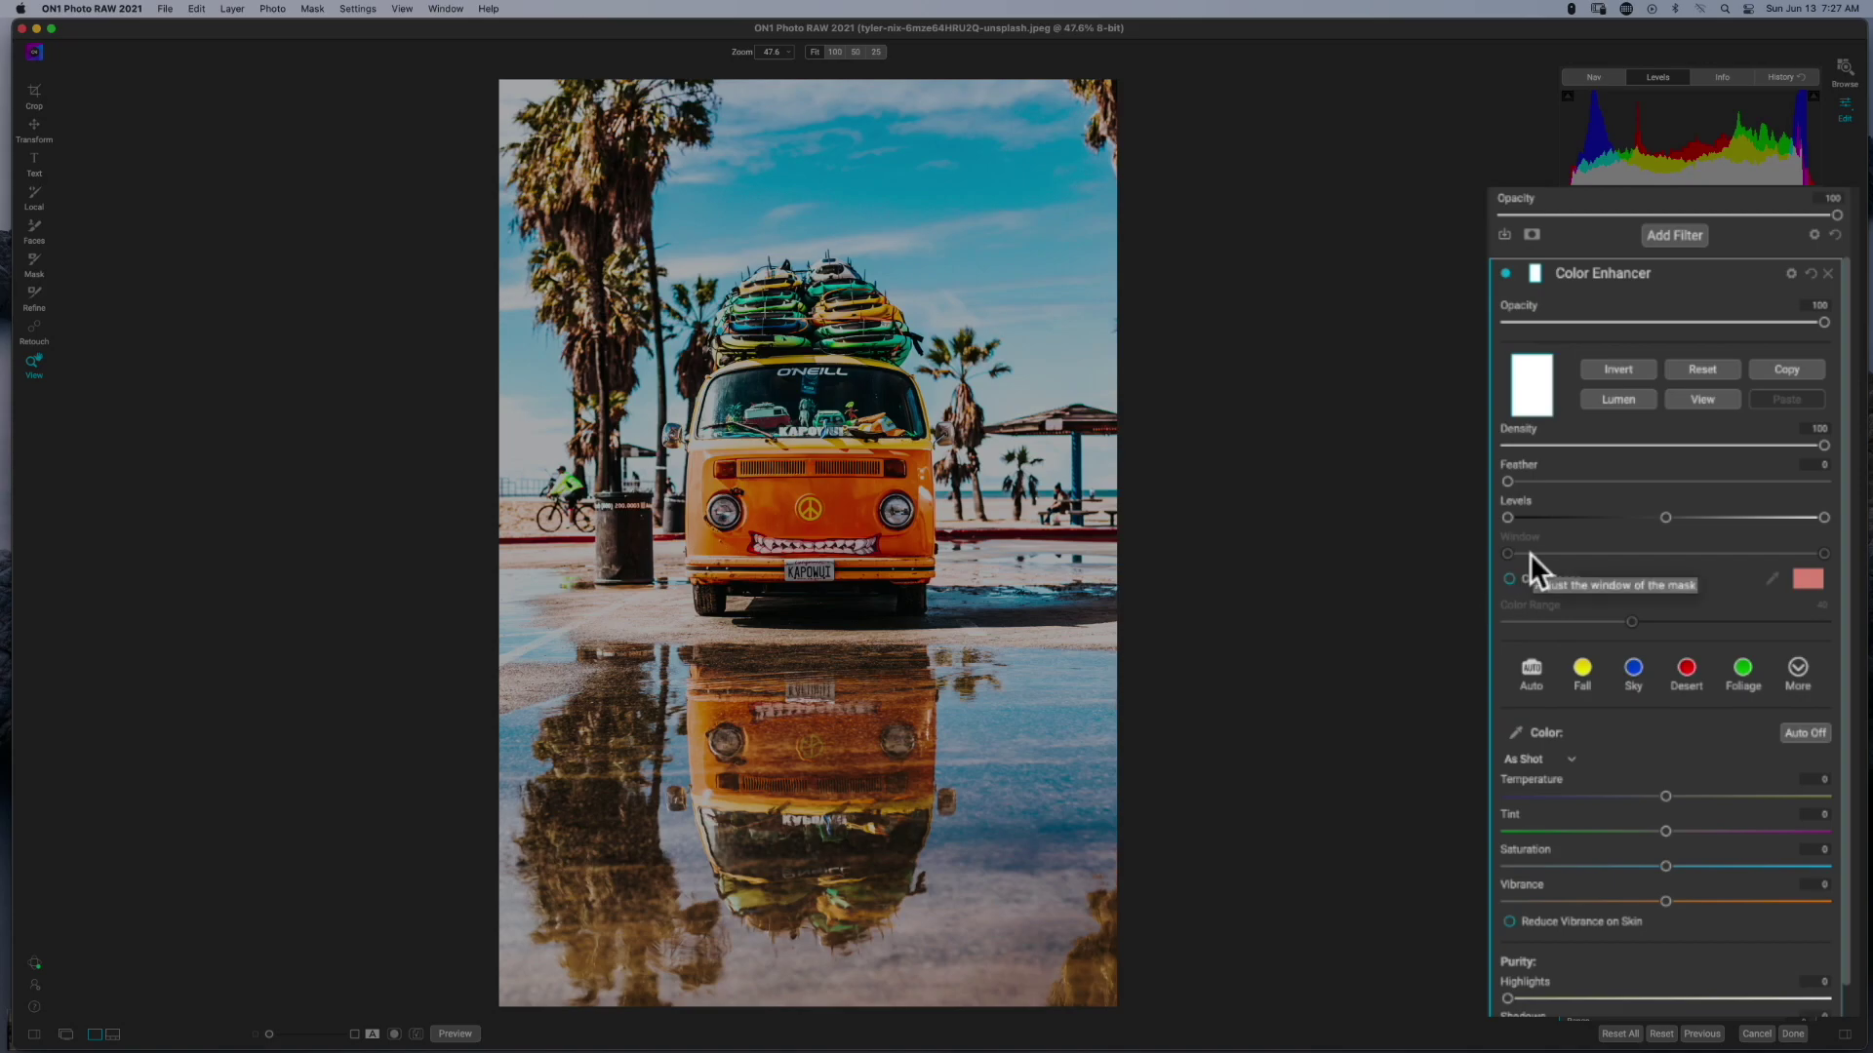
{"action": "left_click", "coordinate": [1536, 273]}
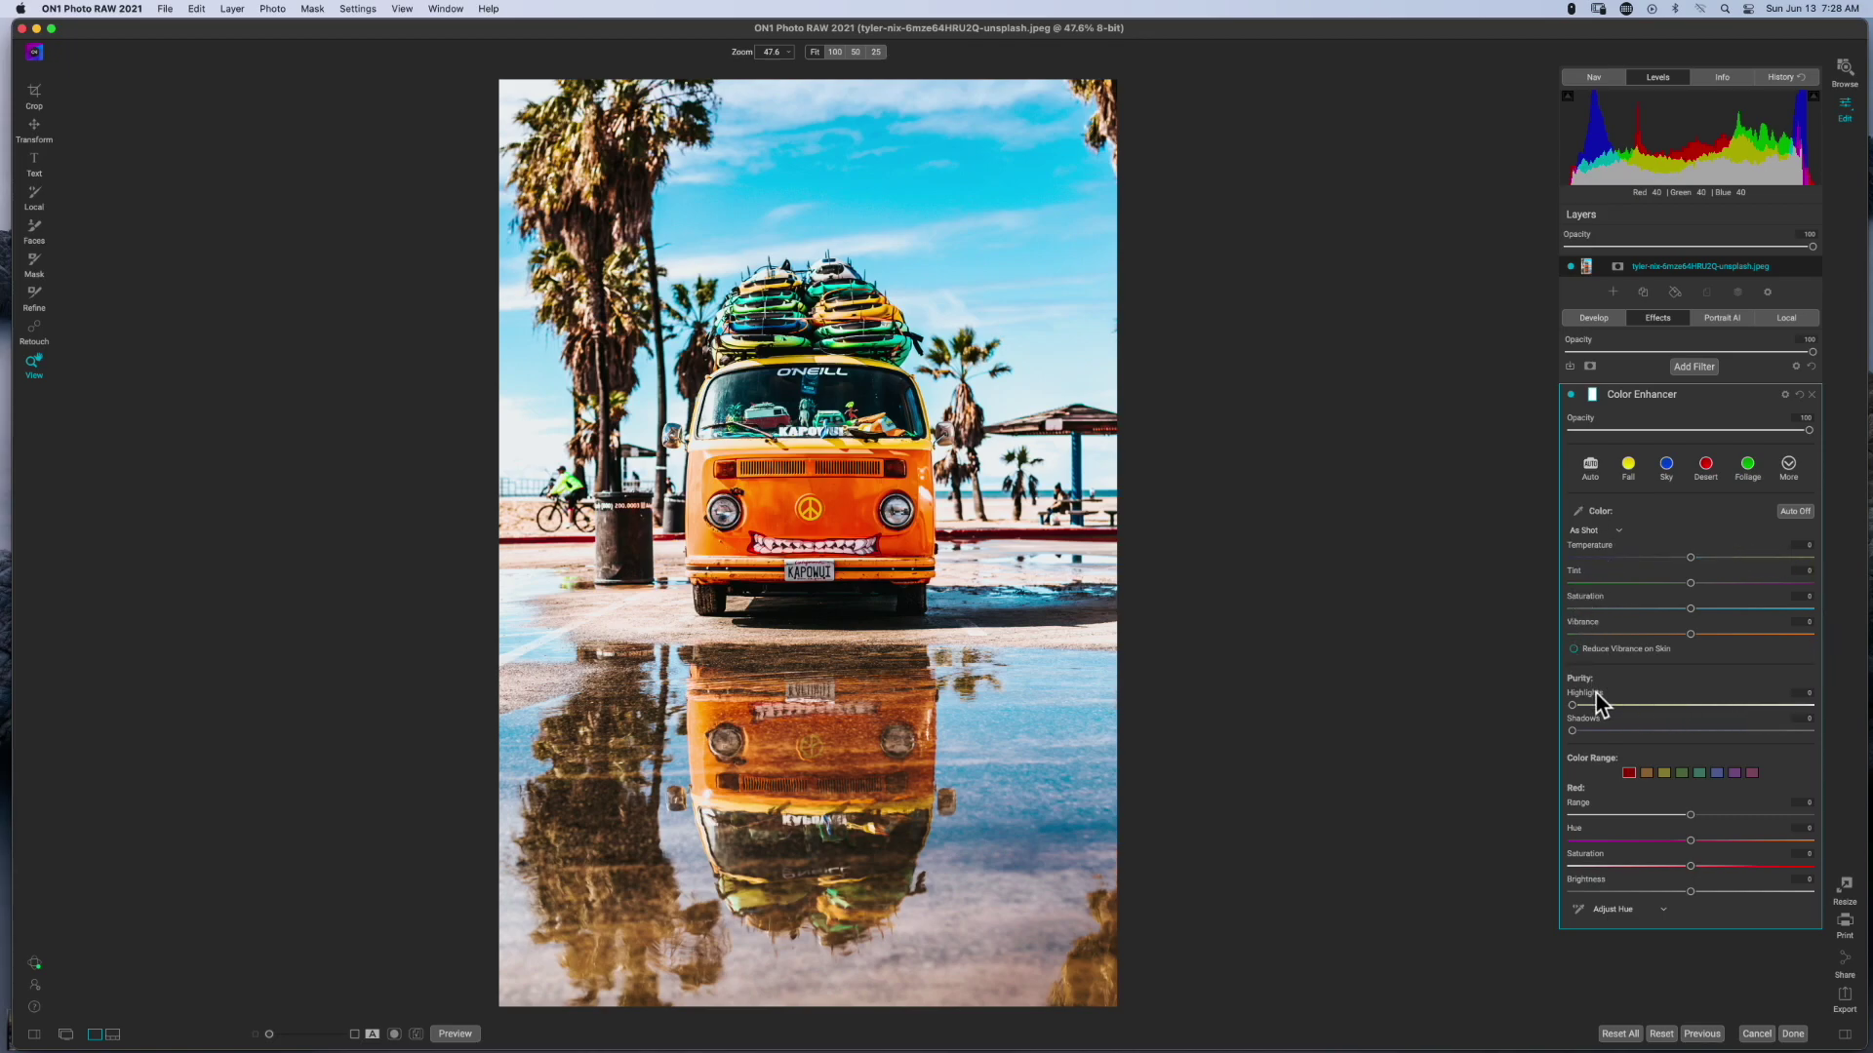
{"action": "left_click", "coordinate": [1591, 319]}
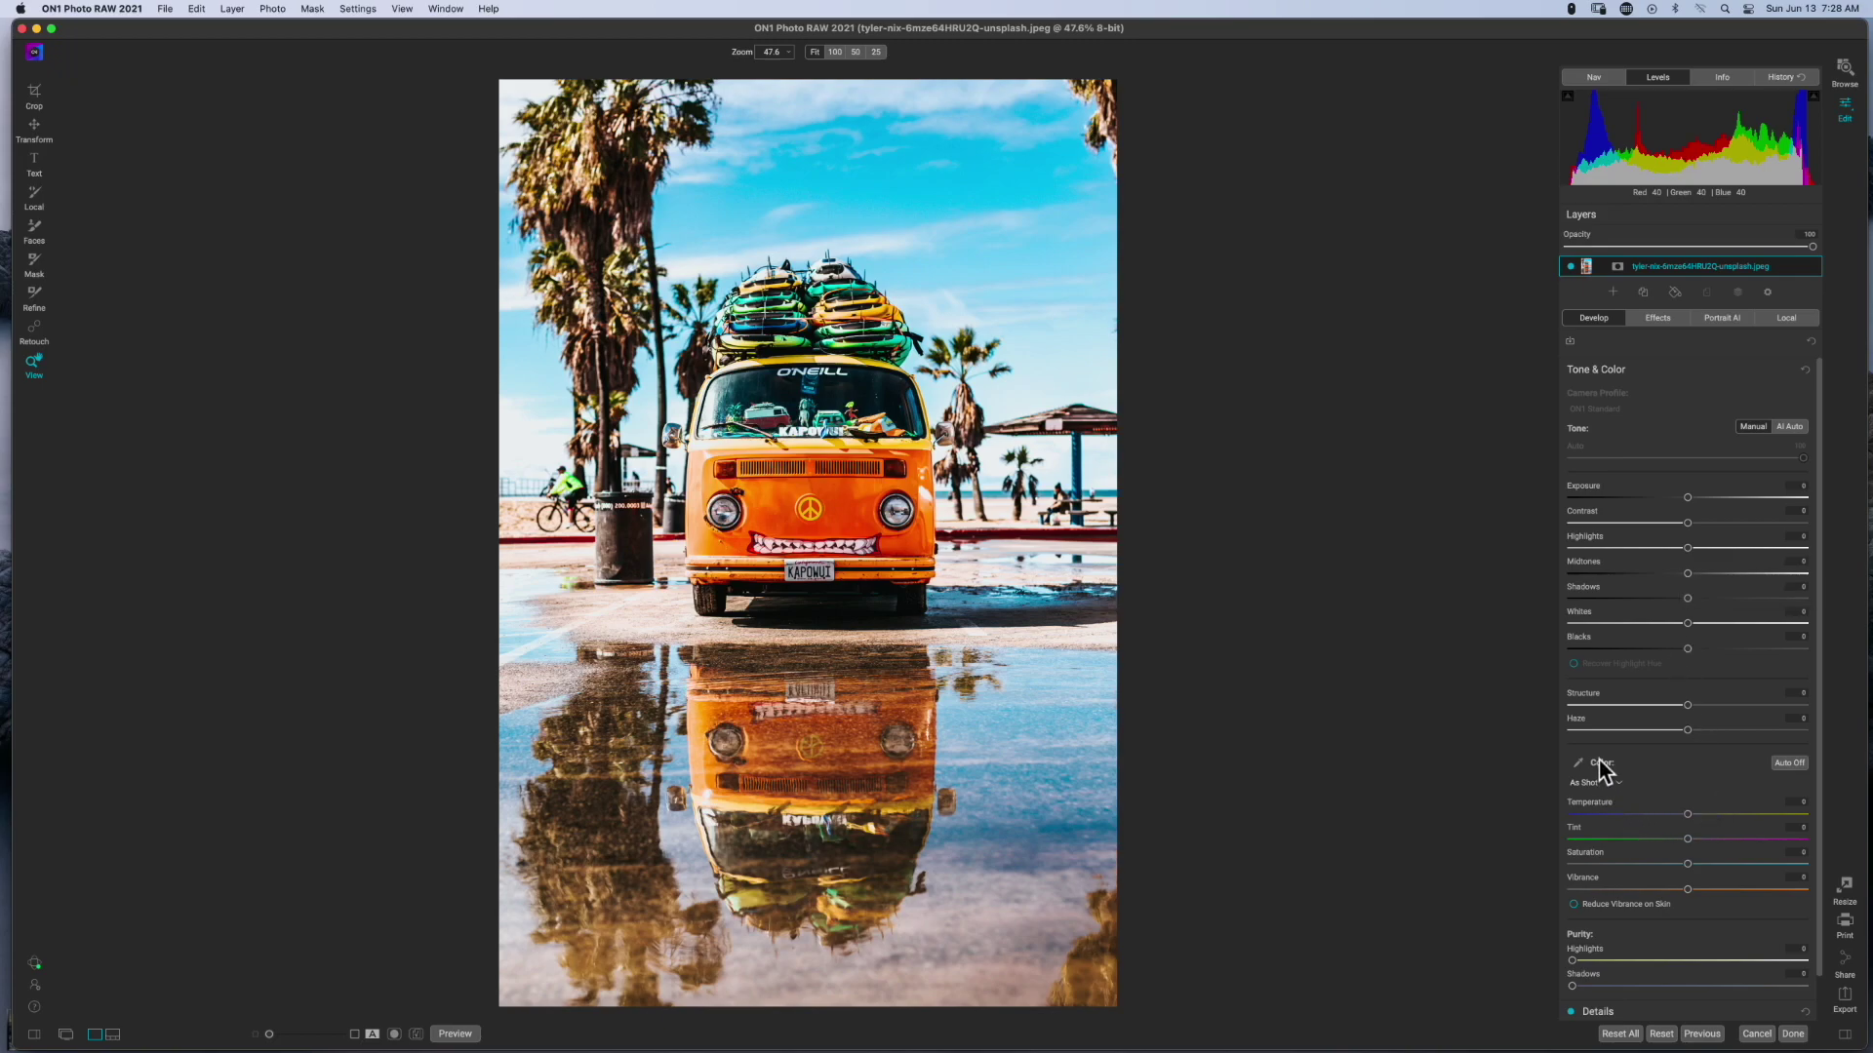
{"action": "scroll", "coordinate": [1601, 759], "scroll_direction": "down", "scroll_amount": 2}
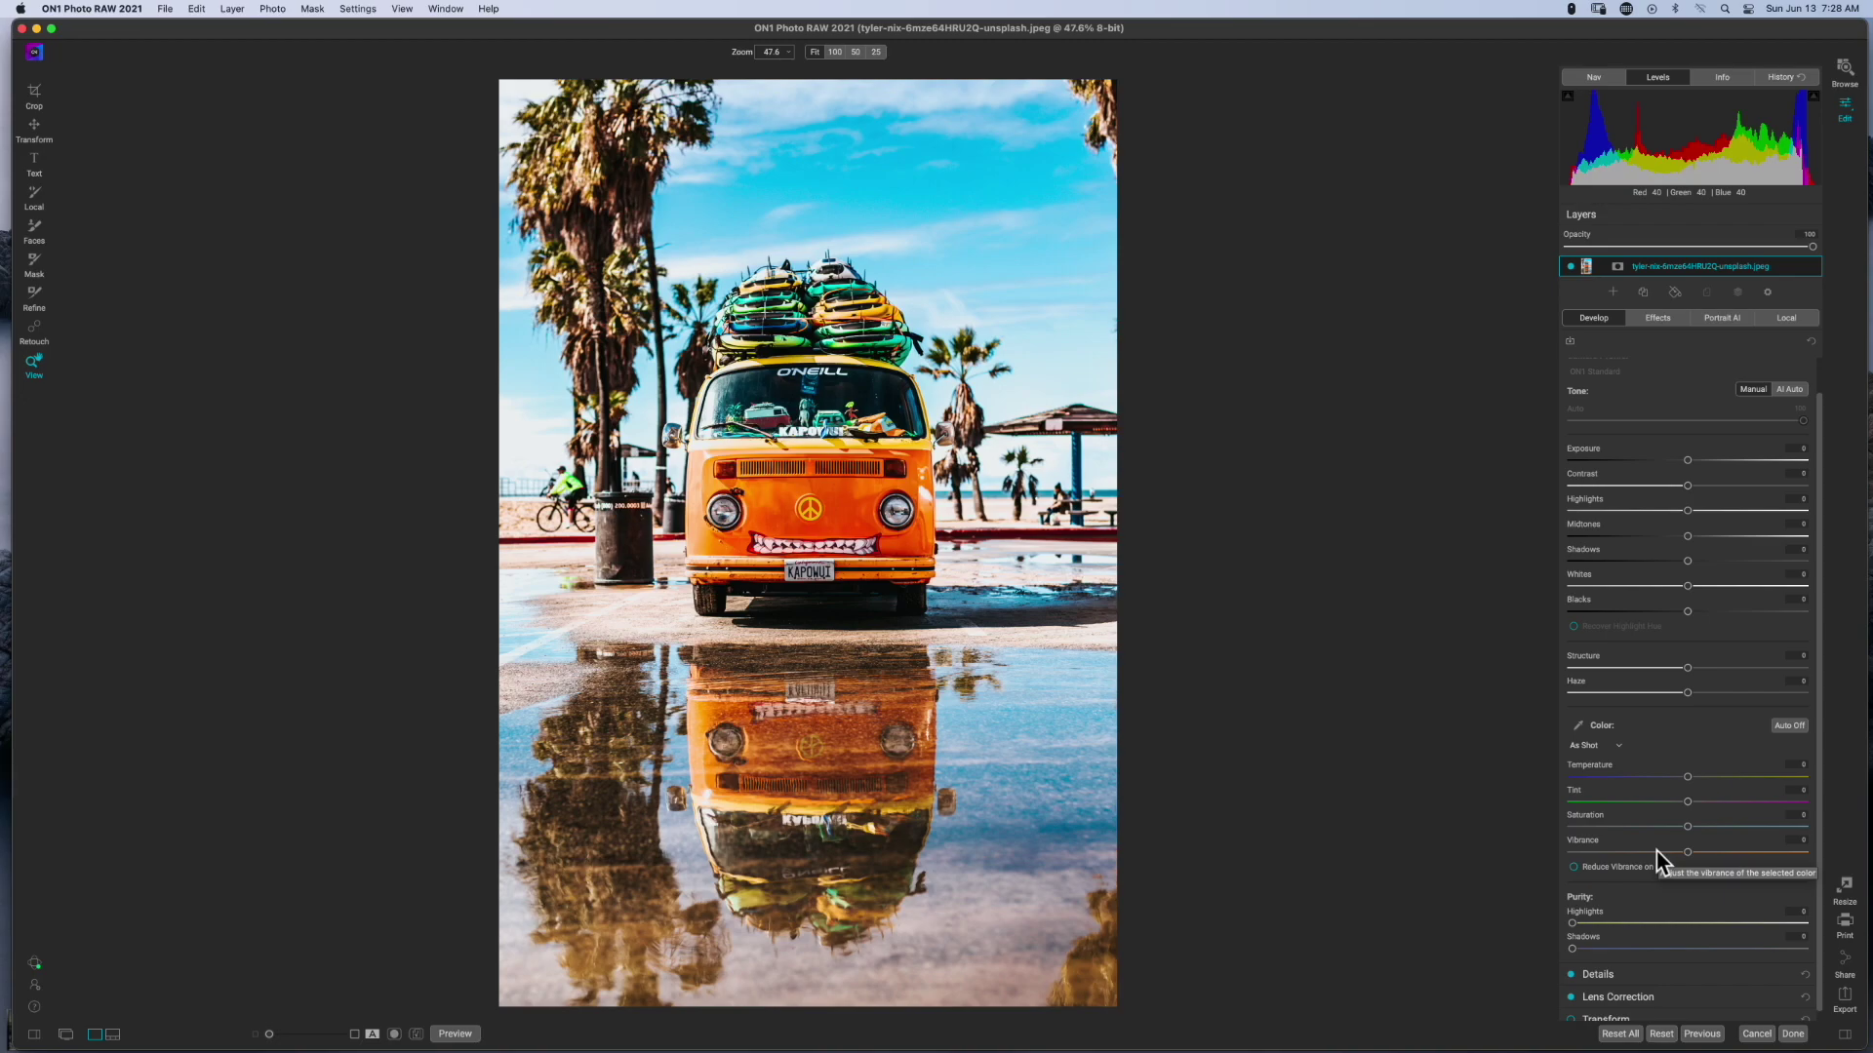
{"action": "scroll", "coordinate": [1656, 851], "scroll_direction": "up", "scroll_amount": 2}
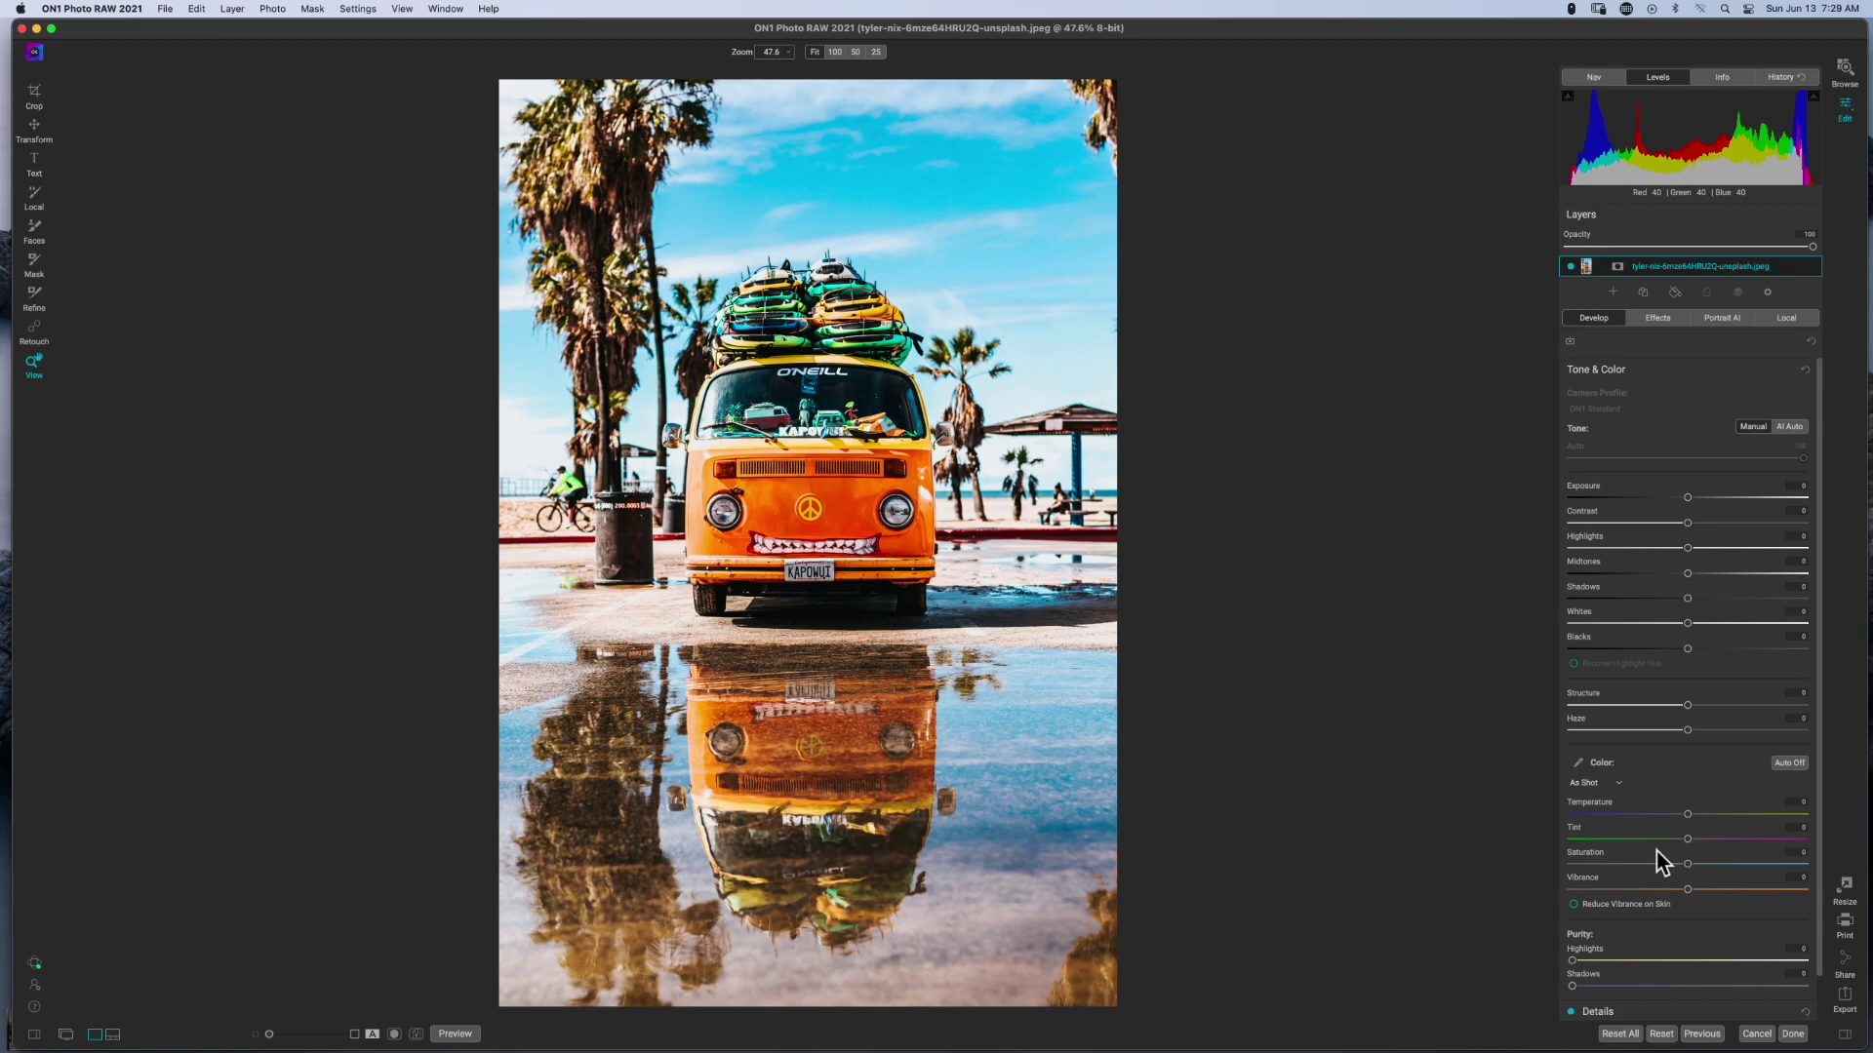
{"action": "scroll", "coordinate": [1657, 852], "scroll_direction": "down", "scroll_amount": 3}
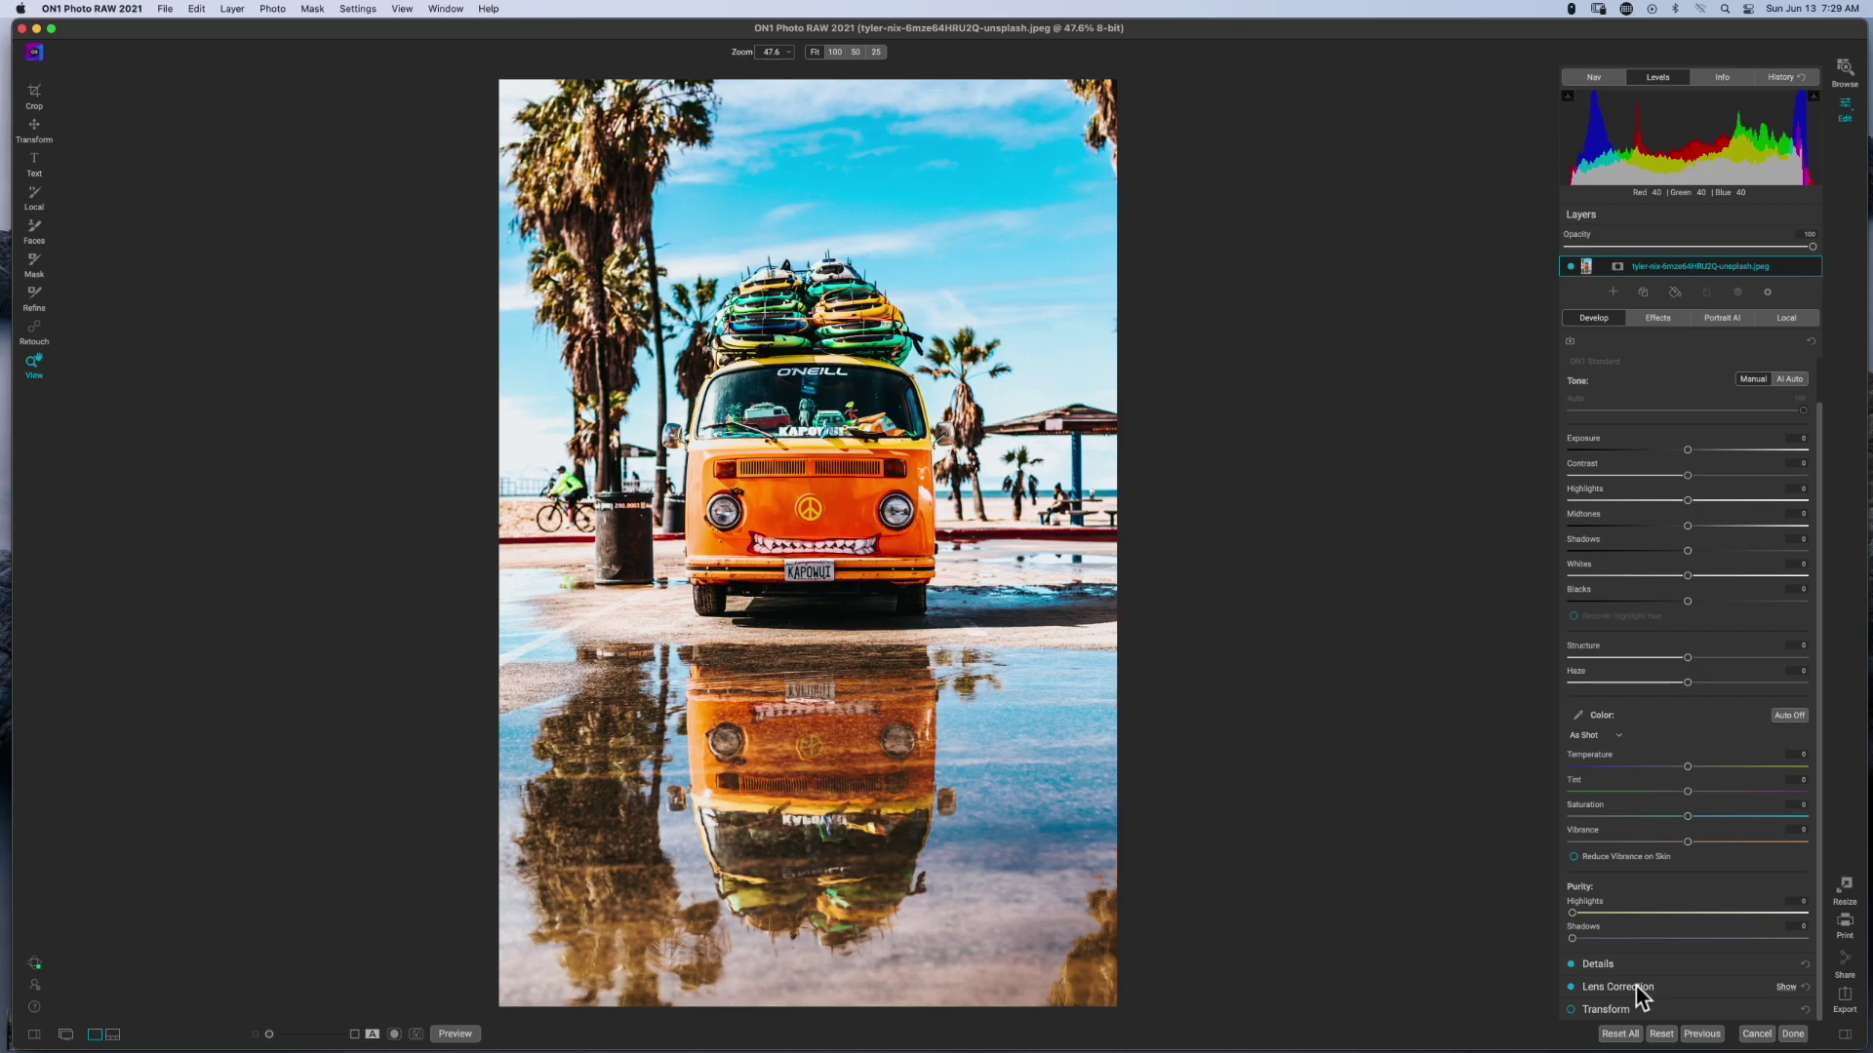
{"action": "scroll", "coordinate": [1674, 783], "scroll_direction": "up", "scroll_amount": 3}
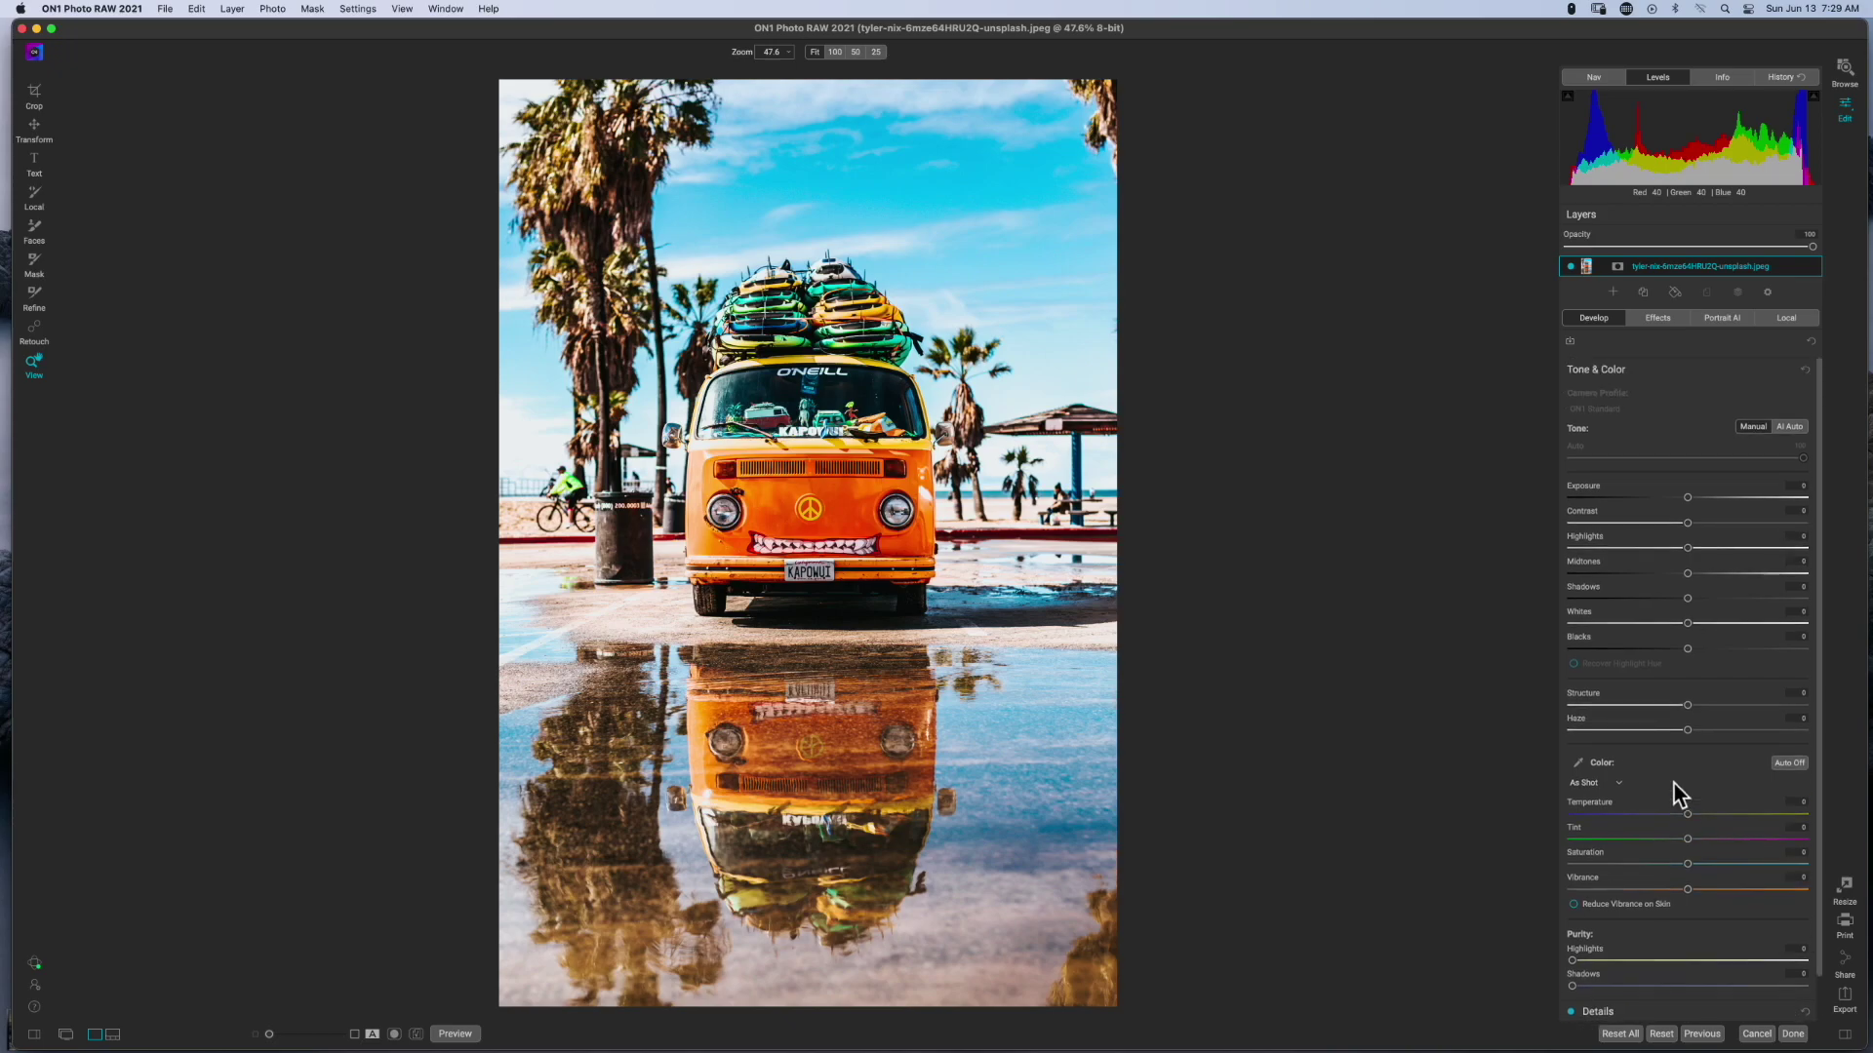
{"action": "left_click", "coordinate": [1658, 318]}
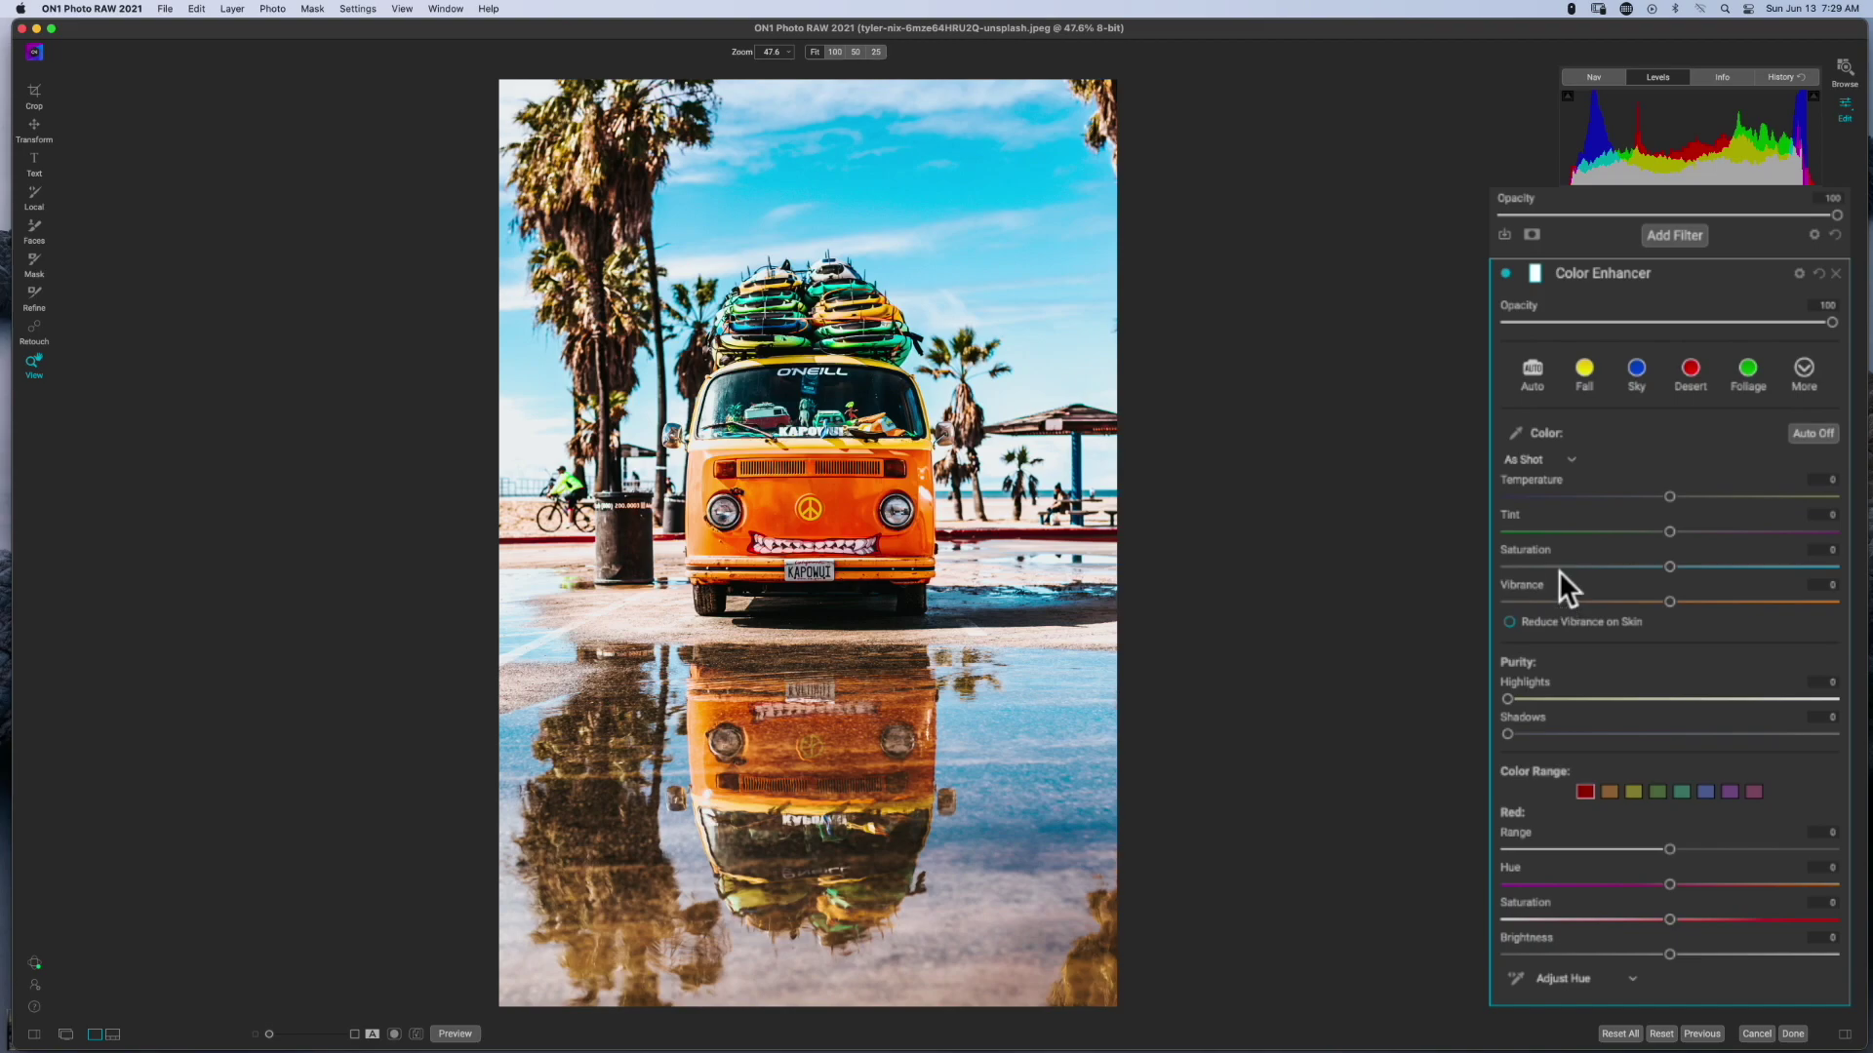
Apply the Color Enhancer's Auto preset, giving Tint 17.
{"action": "left_click", "coordinate": [1529, 370]}
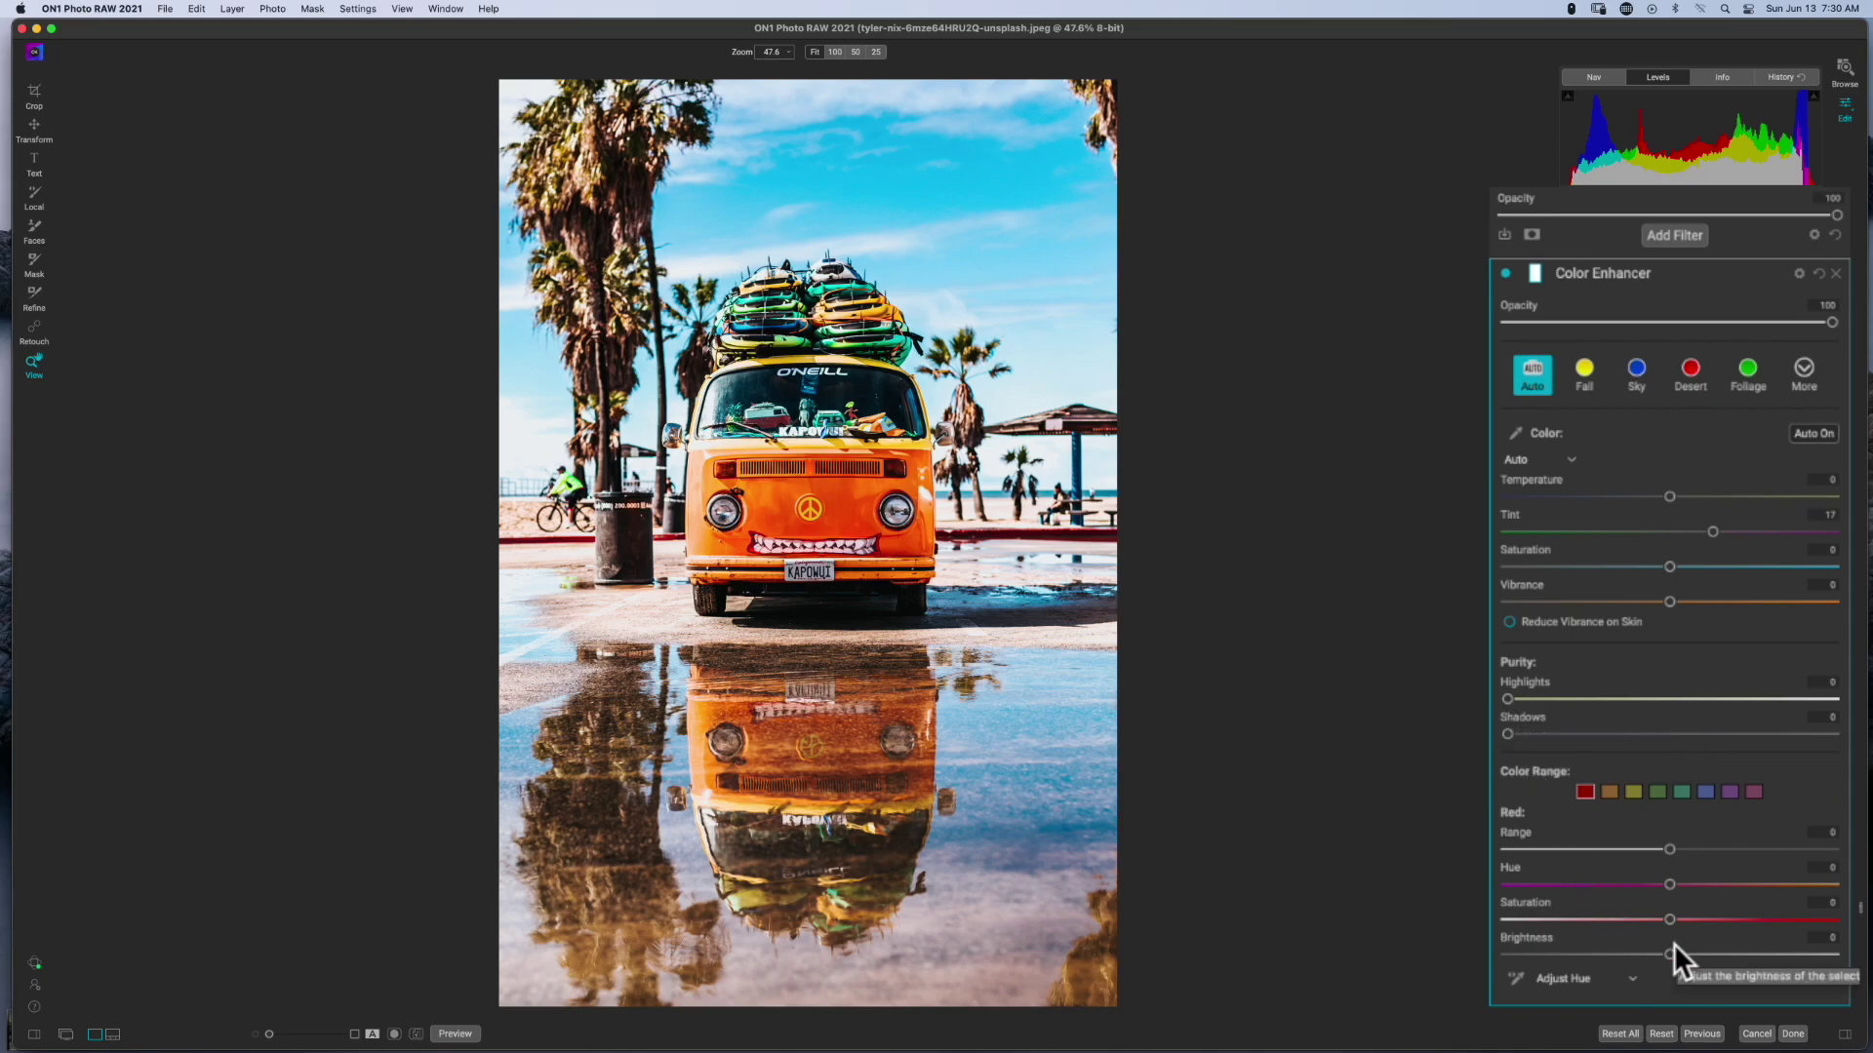
Set the orange colour range to Hue −17, Range 40, Saturation 38 and view the van at 100%.
{"action": "left_click", "coordinate": [1609, 792]}
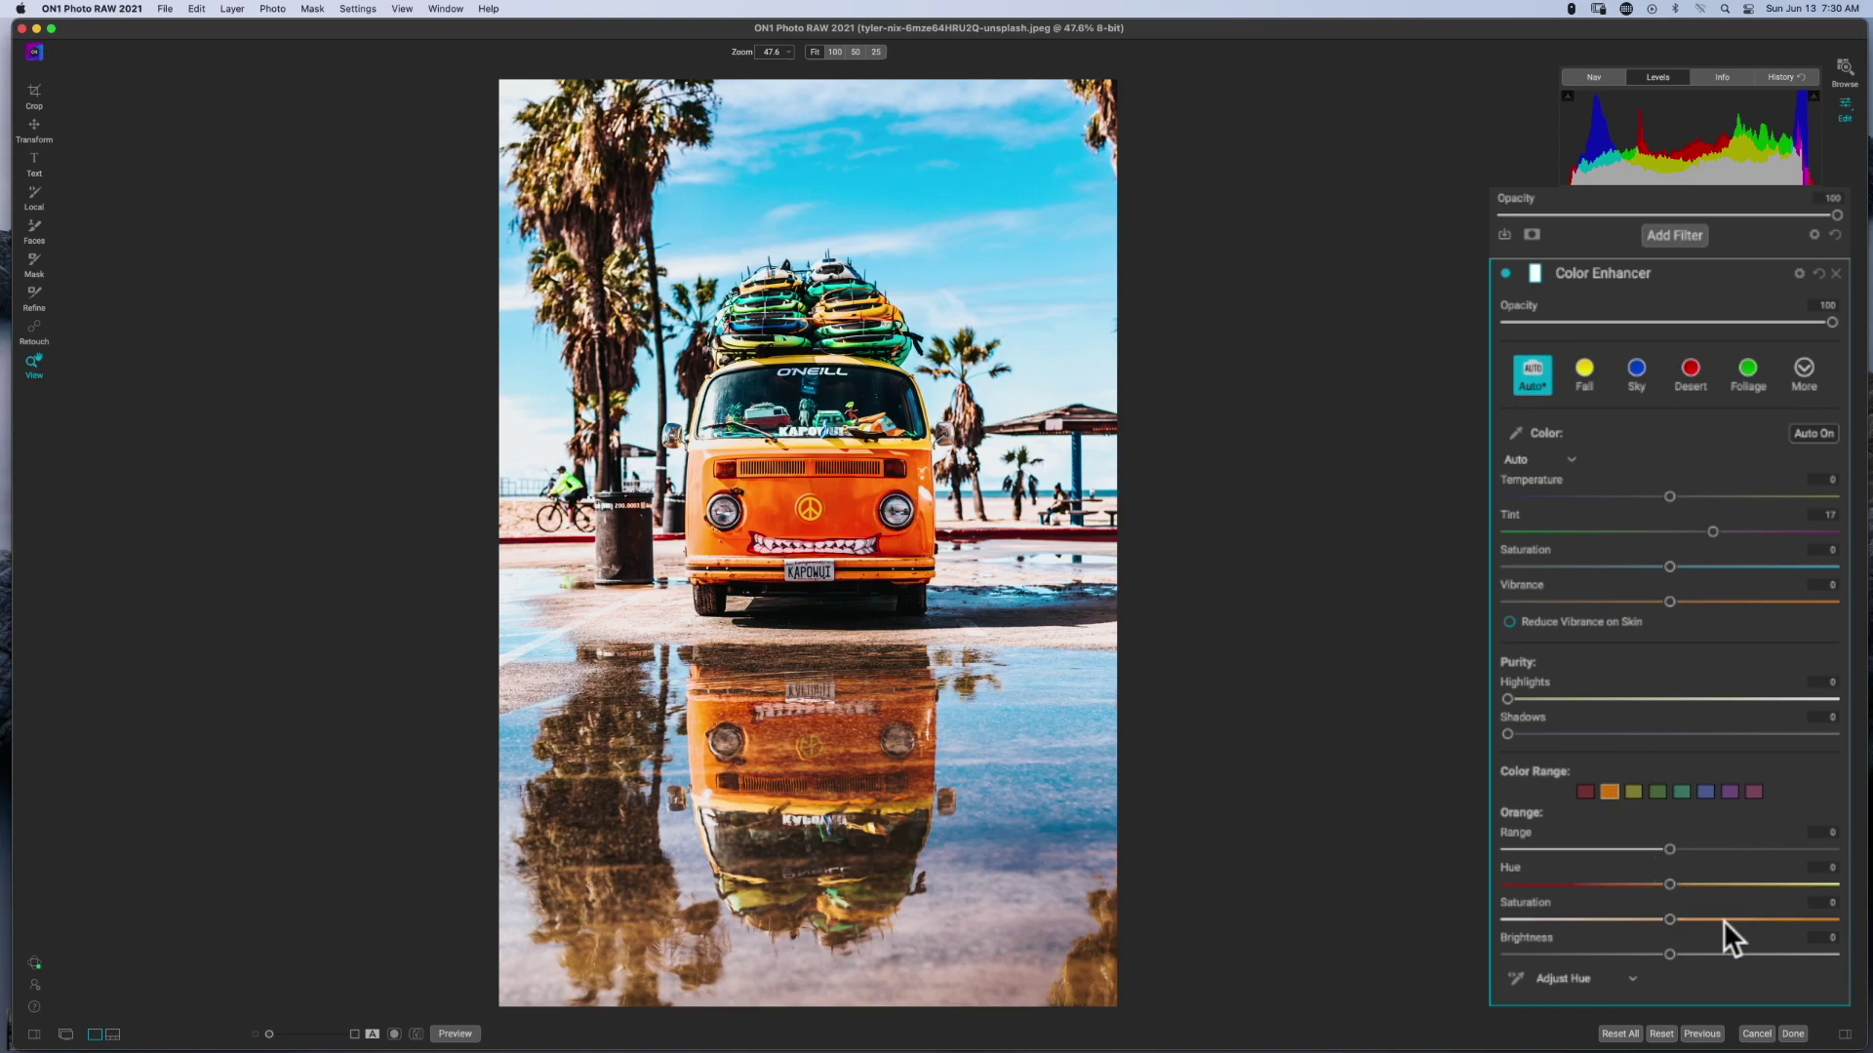
{"action": "left_click_drag", "start_coordinate": [1672, 888], "coordinate": [1597, 895]}
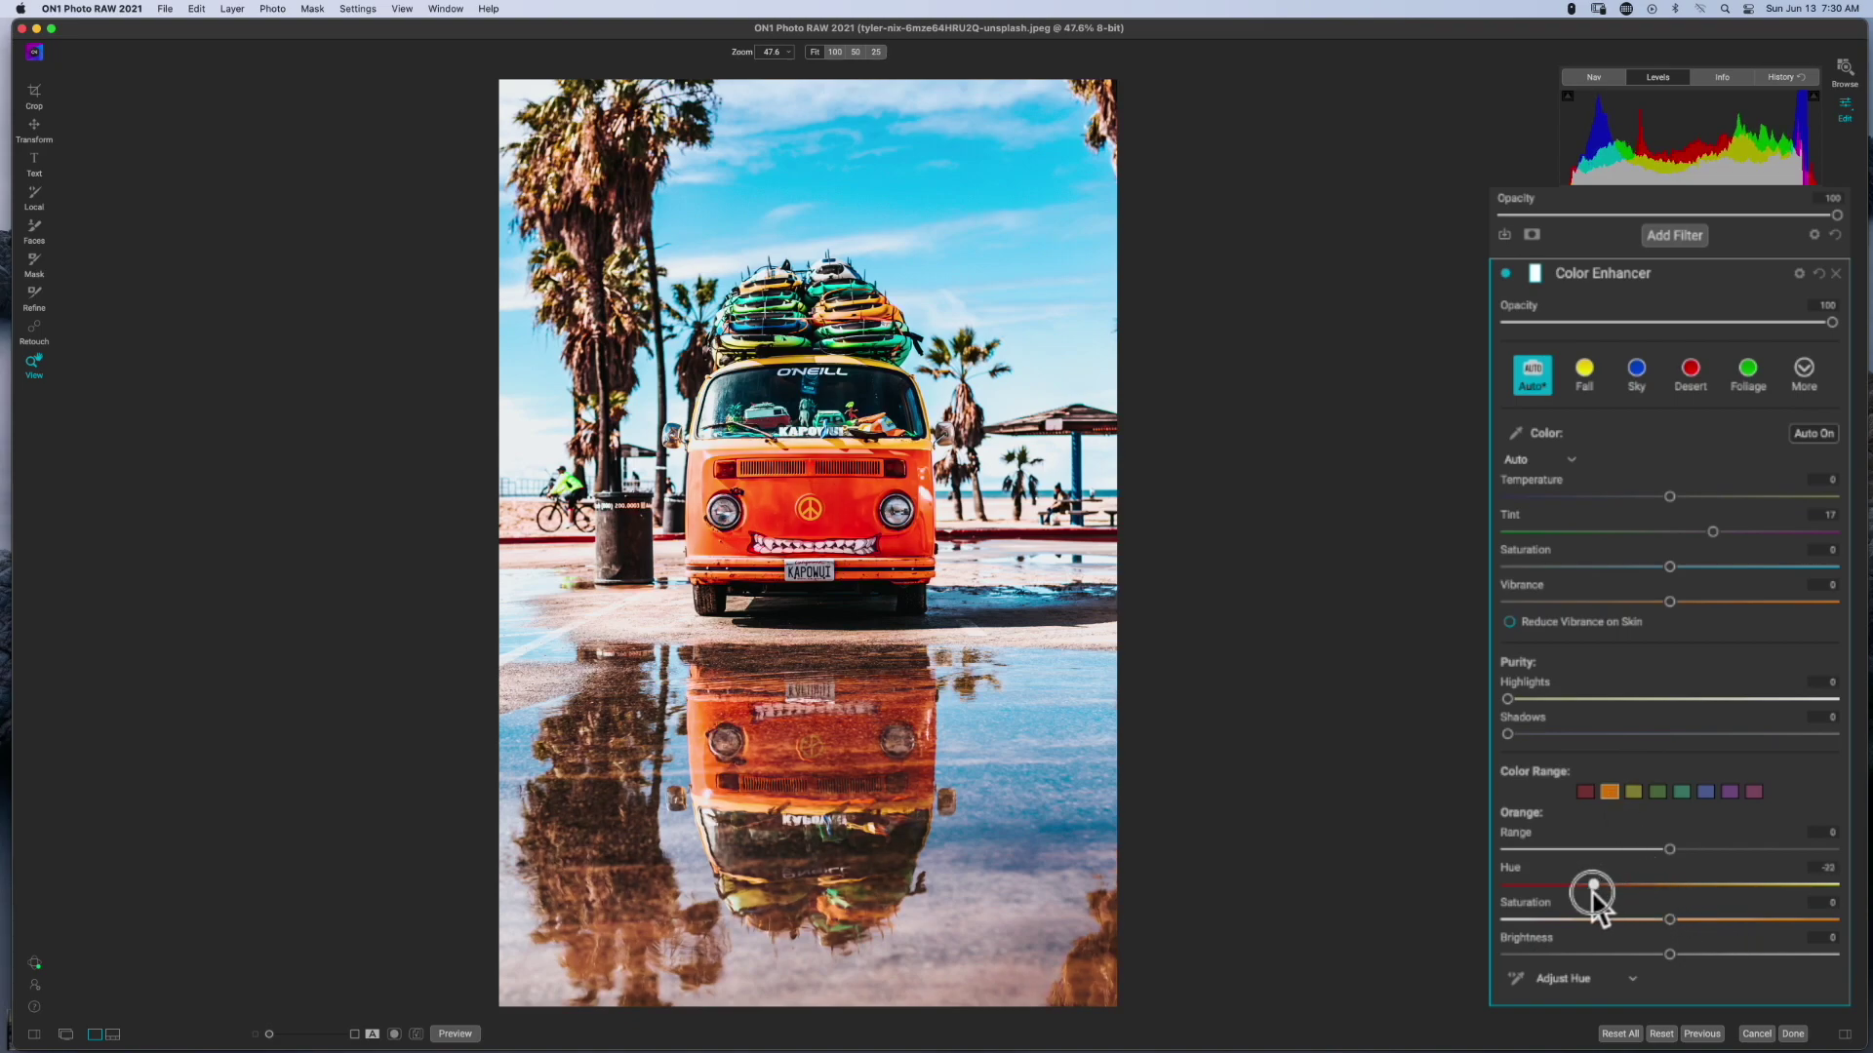
{"action": "left_click_drag", "start_coordinate": [1593, 887], "coordinate": [1777, 850]}
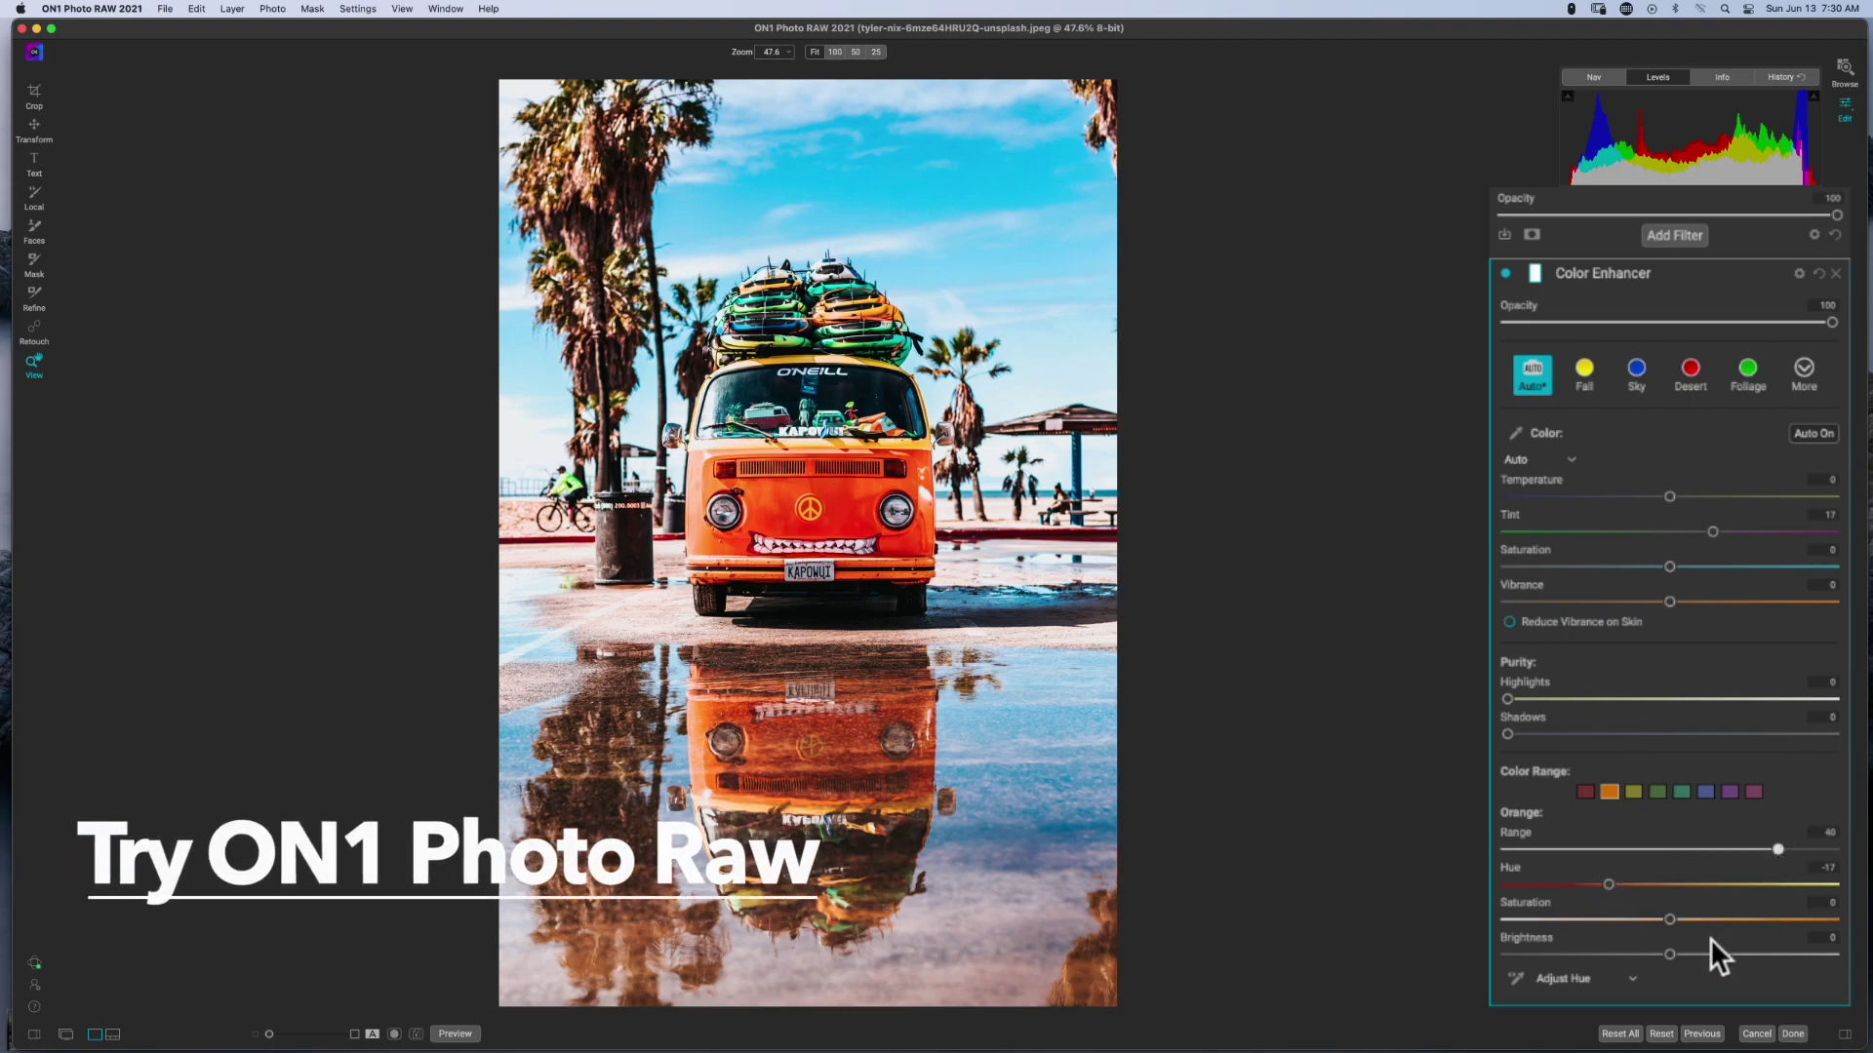
{"action": "left_click_drag", "start_coordinate": [1670, 919], "coordinate": [1774, 929]}
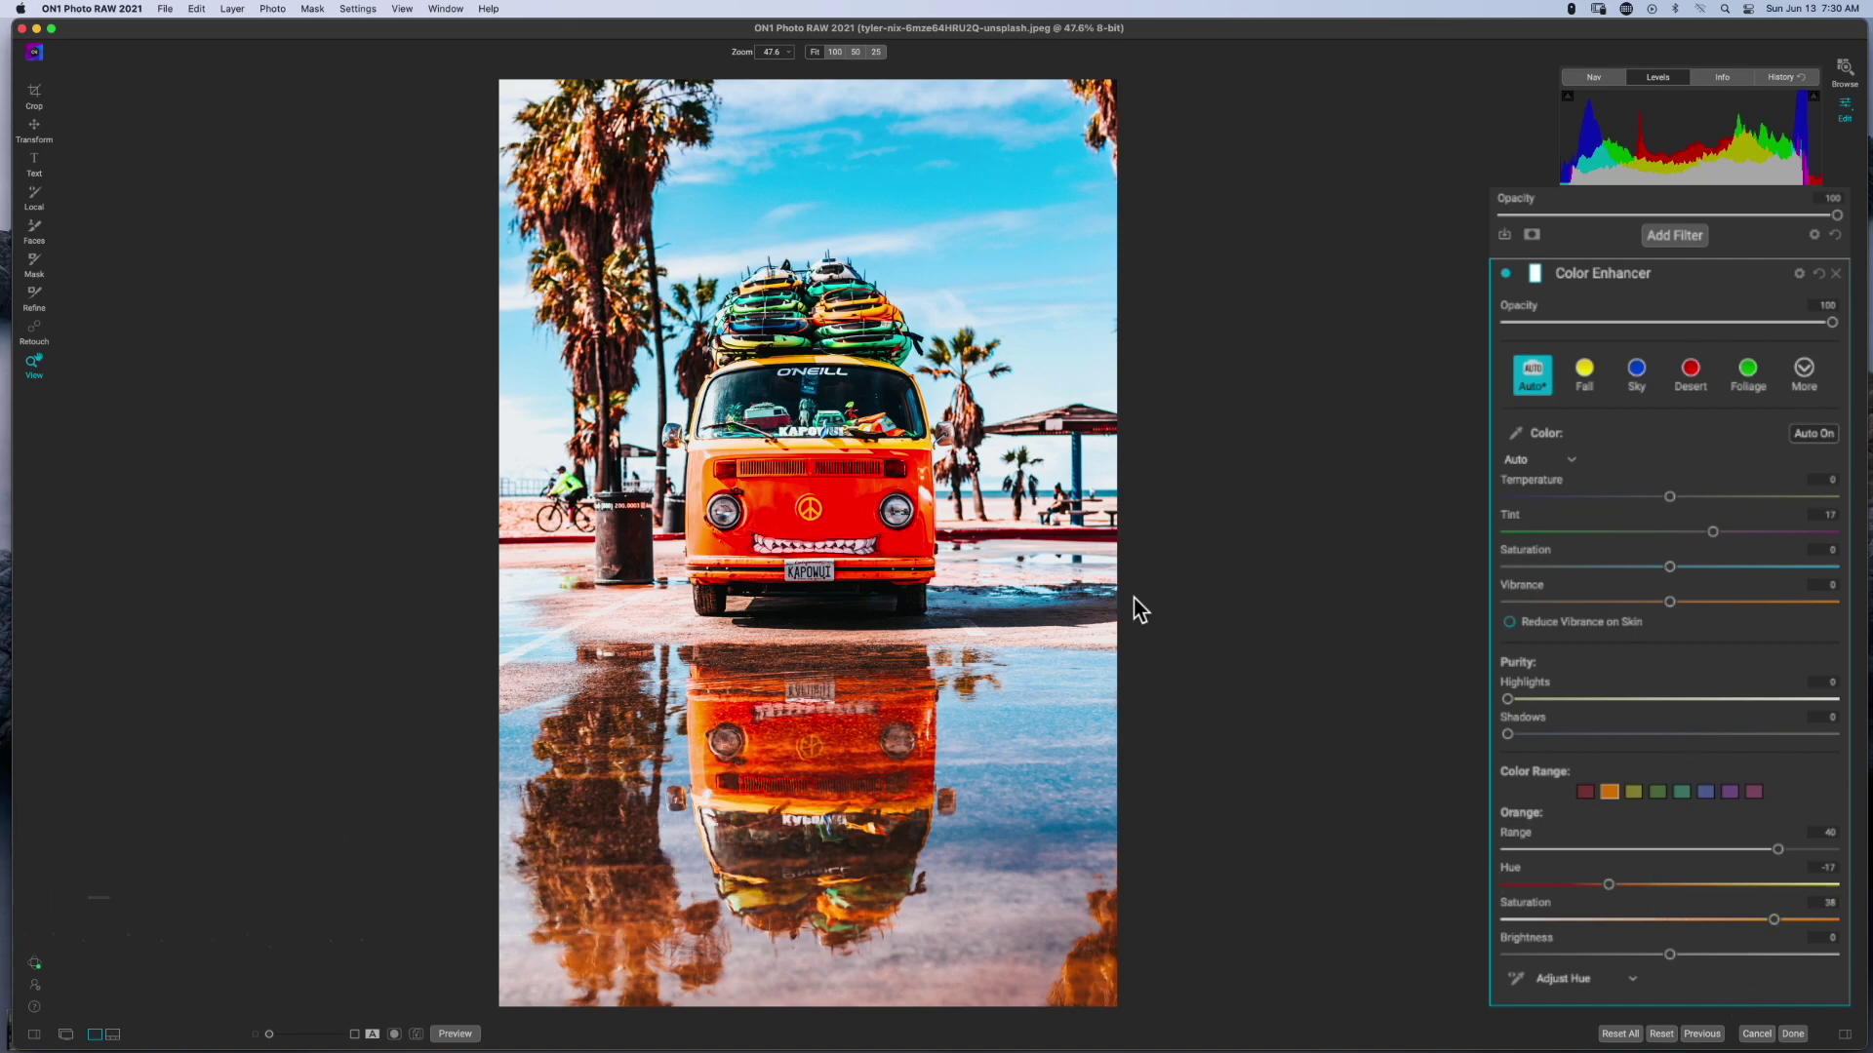
{"action": "left_click", "coordinate": [807, 494]}
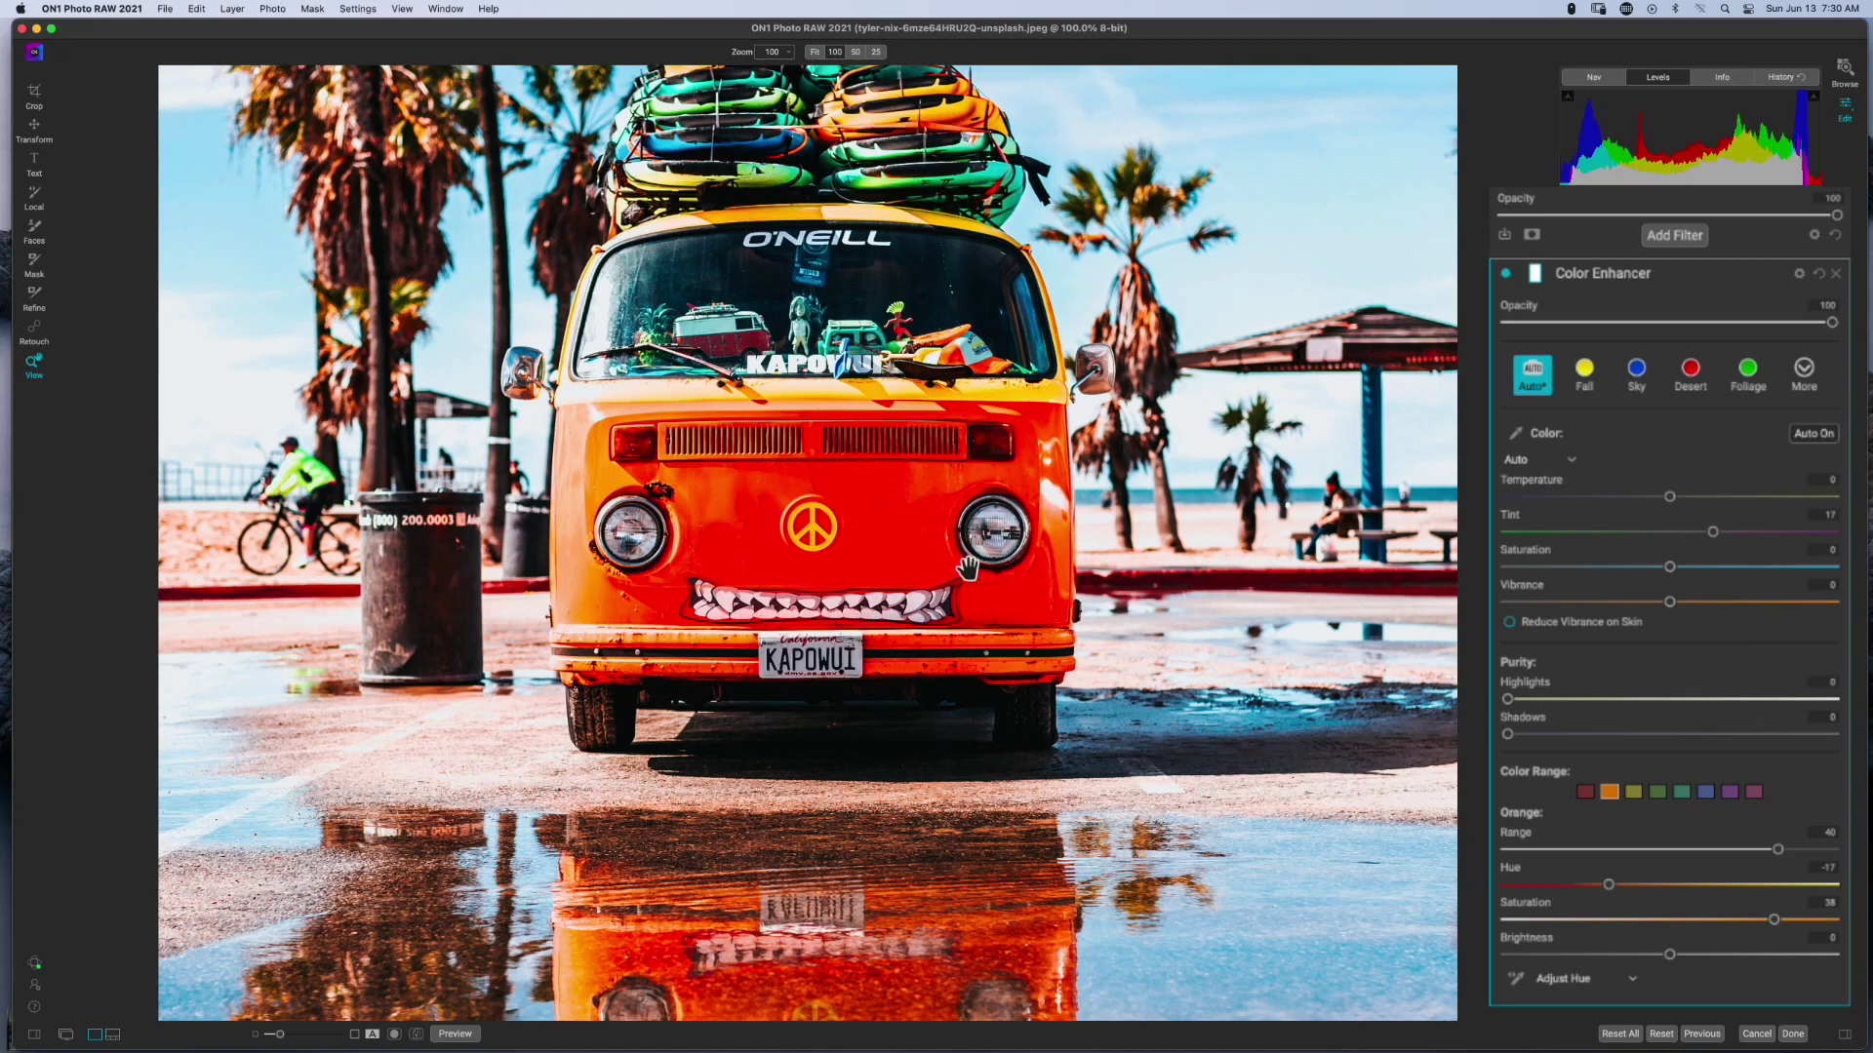
Push Purity Highlights up toward 90, then settle it at 55.
{"action": "left_click", "coordinate": [1507, 698]}
{"action": "left_click_drag", "start_coordinate": [1509, 702], "coordinate": [1802, 708]}
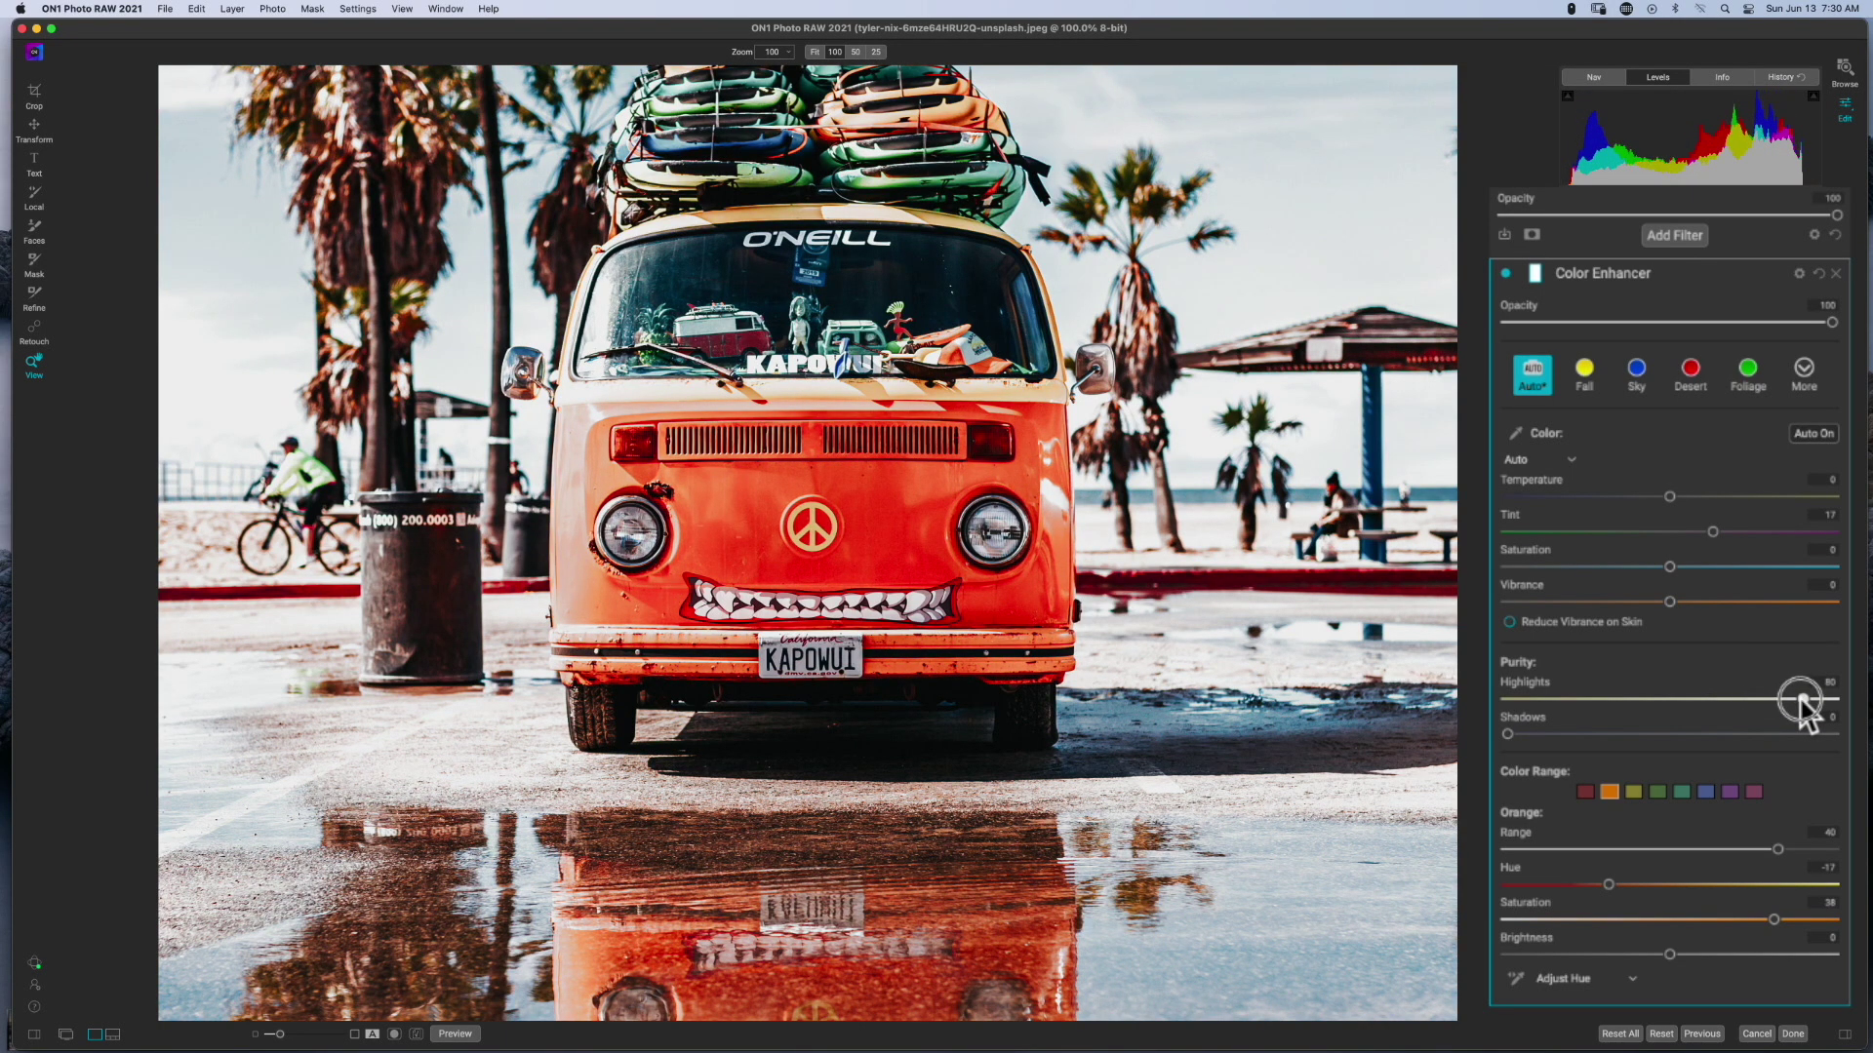
{"action": "left_click_drag", "start_coordinate": [1803, 708], "coordinate": [1806, 709]}
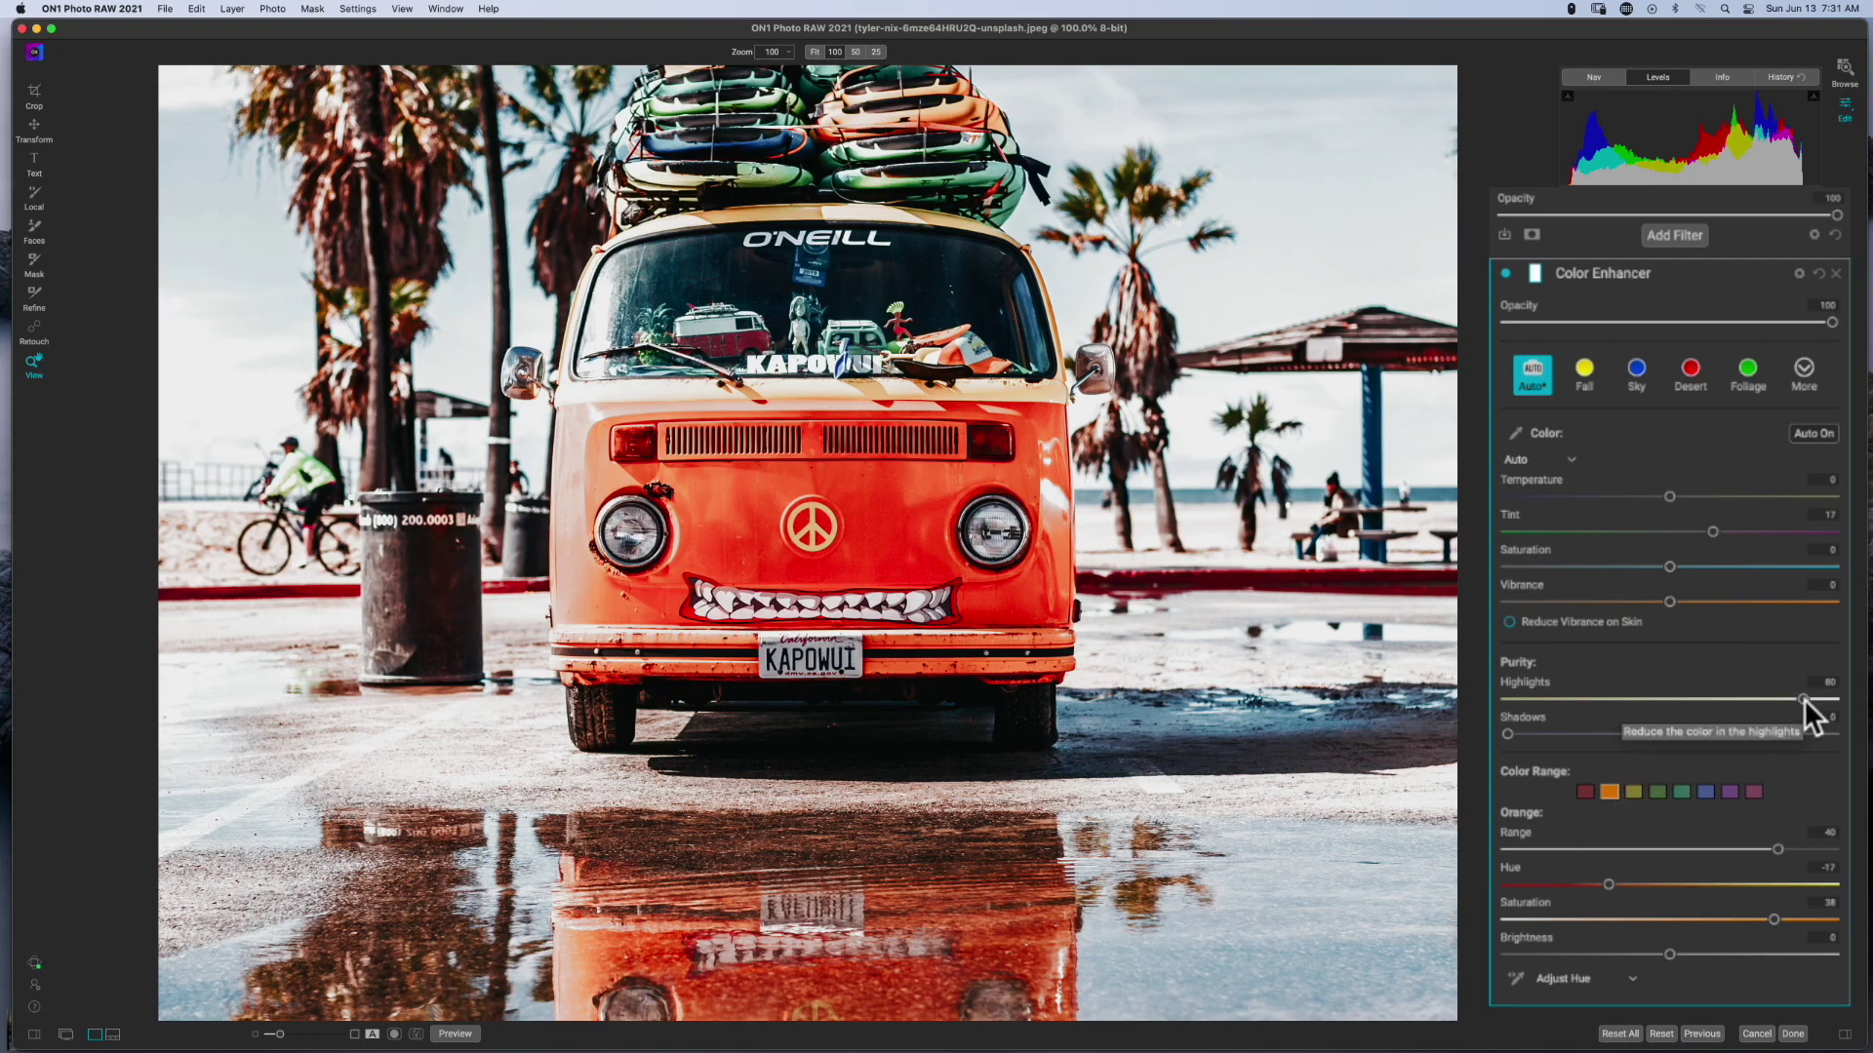
{"action": "left_click_drag", "start_coordinate": [1804, 698], "coordinate": [1811, 700]}
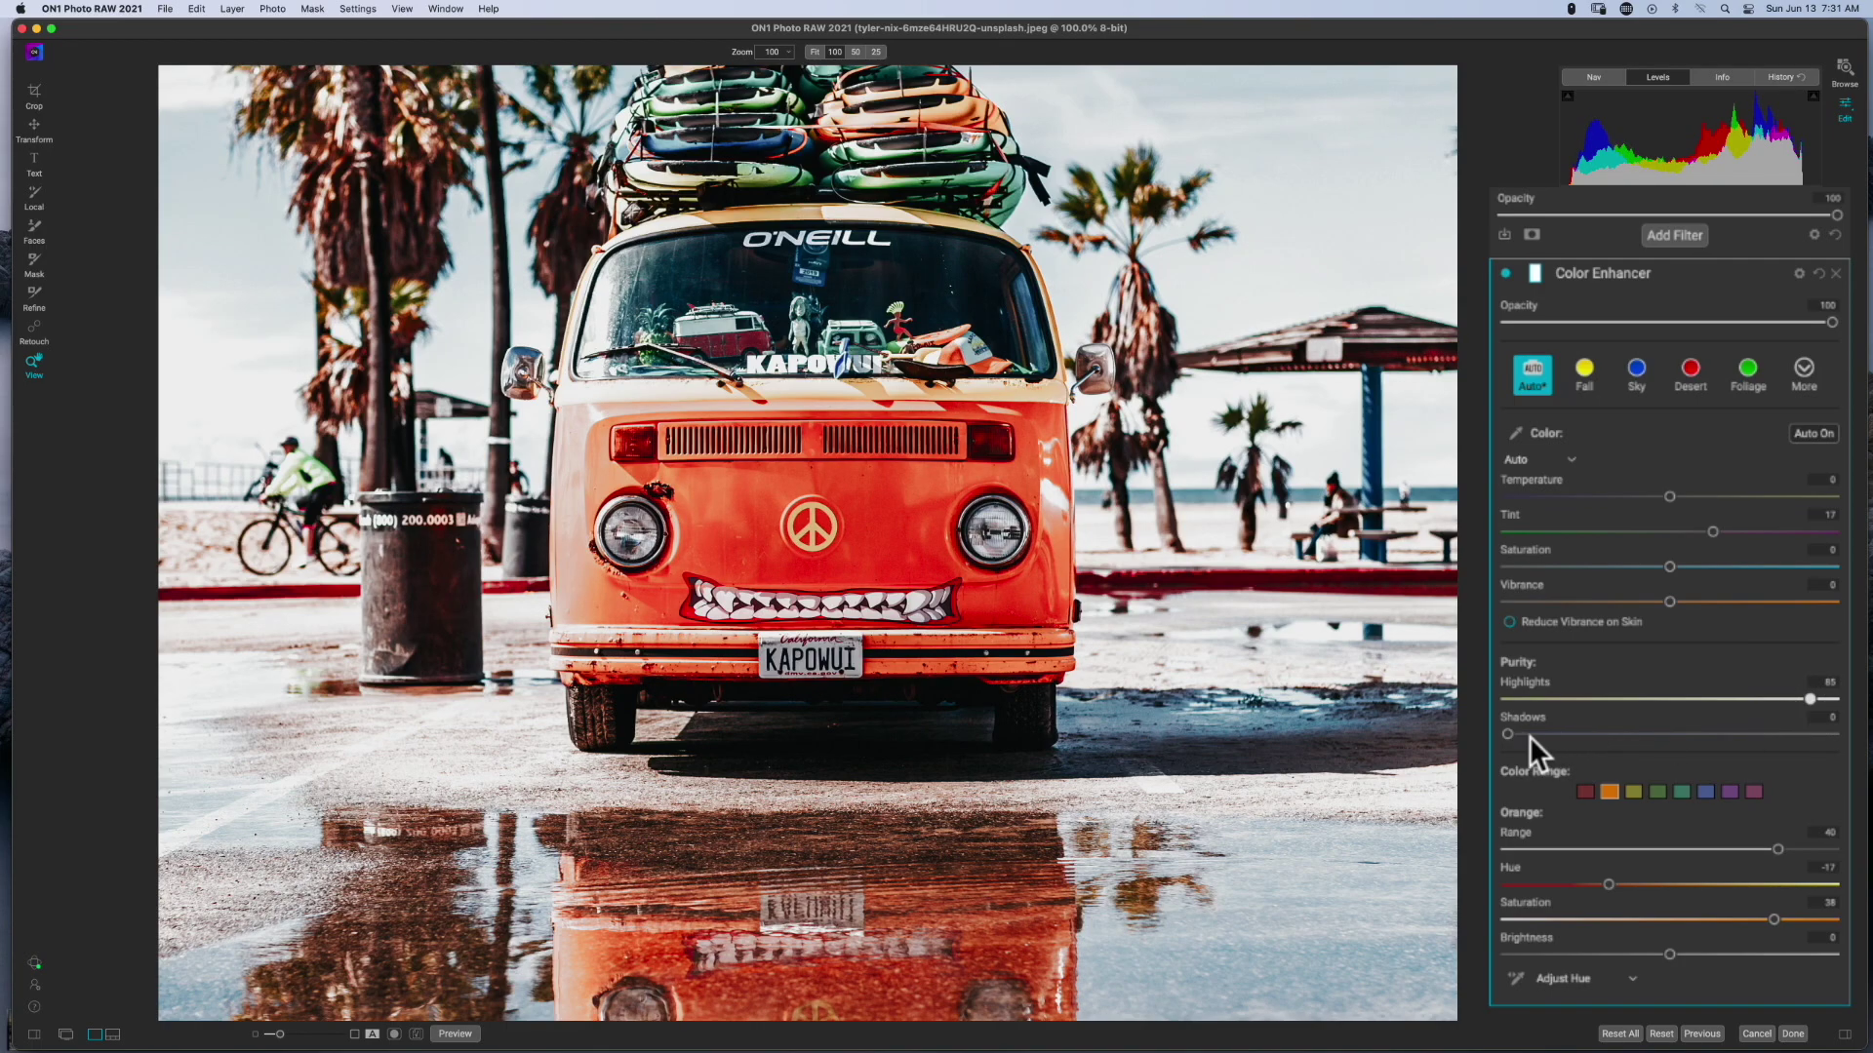
{"action": "left_click_drag", "start_coordinate": [1807, 698], "coordinate": [1764, 710]}
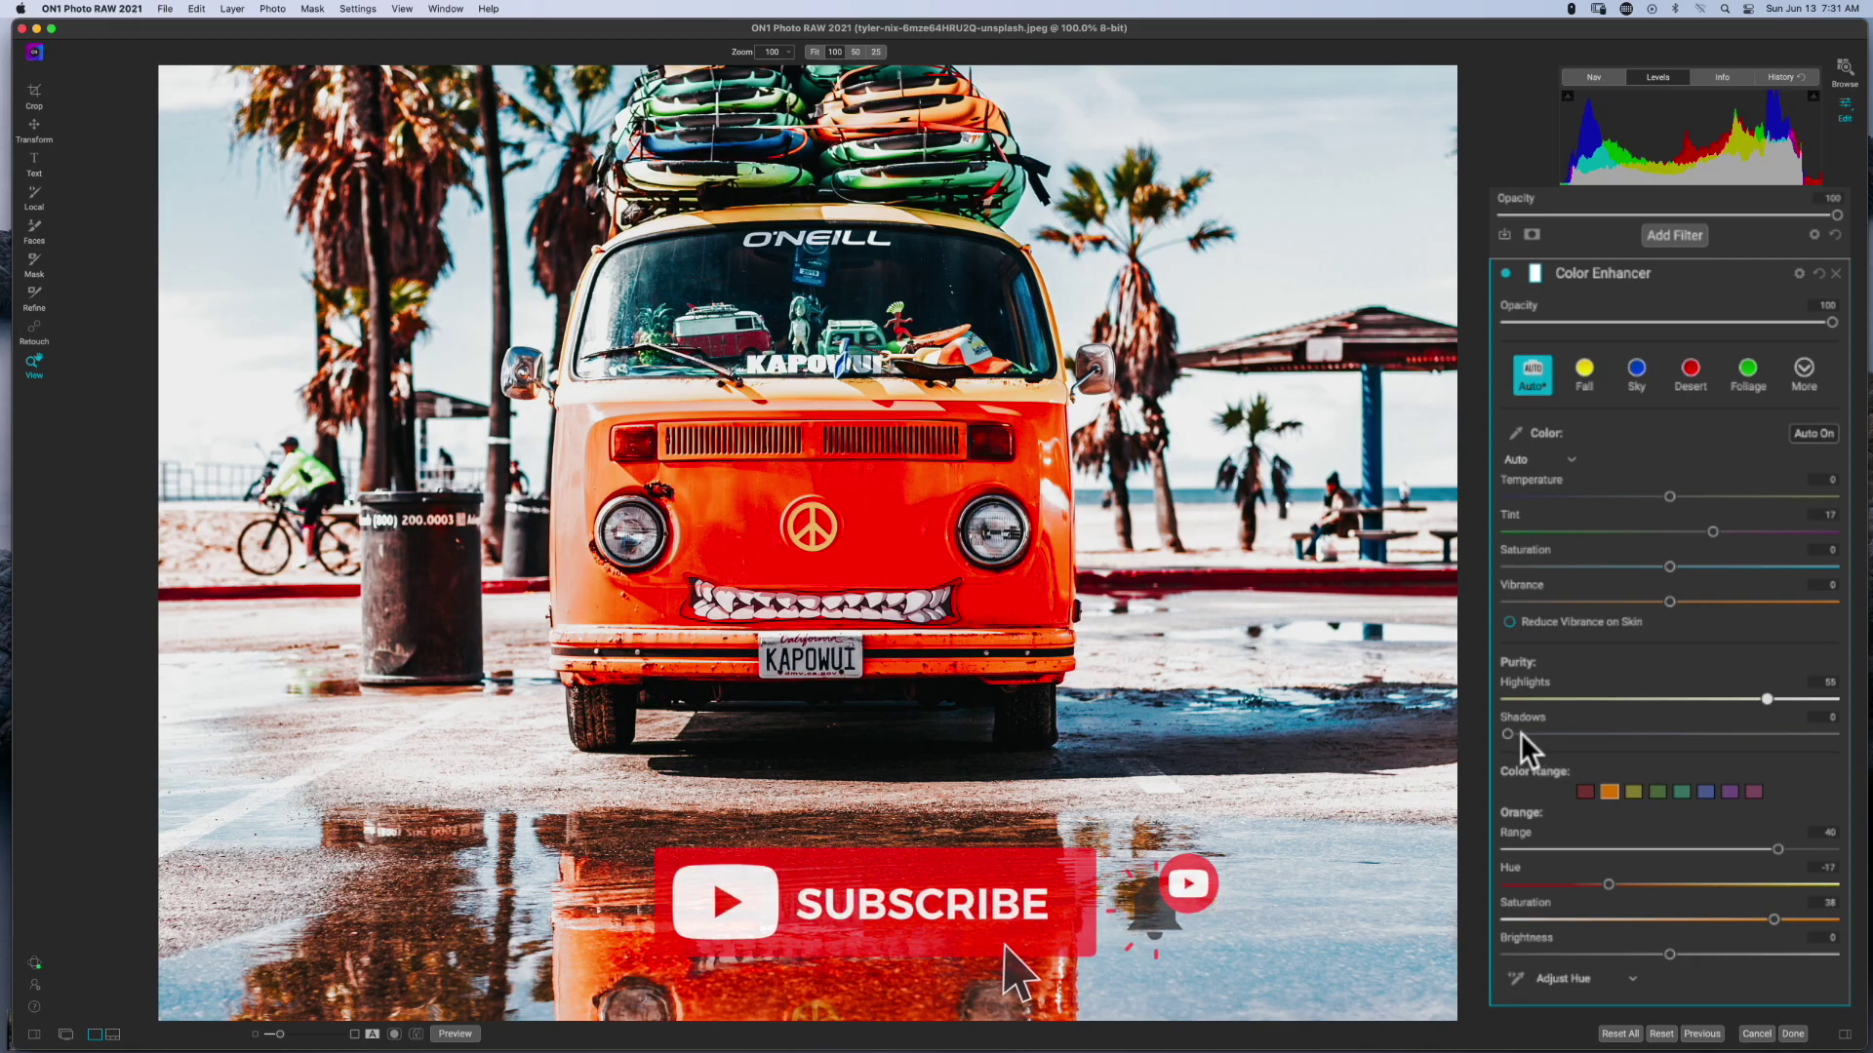
Return Purity Highlights to 0 and set Purity Shadows to 28.
{"action": "mouse_move", "coordinate": [1507, 734]}
{"action": "left_mouse_down"}
{"action": "mouse_move", "coordinate": [1567, 738]}
{"action": "mouse_move", "coordinate": [1502, 742]}
{"action": "left_mouse_up"}
{"action": "left_click_drag", "start_coordinate": [1767, 699], "coordinate": [1857, 736]}
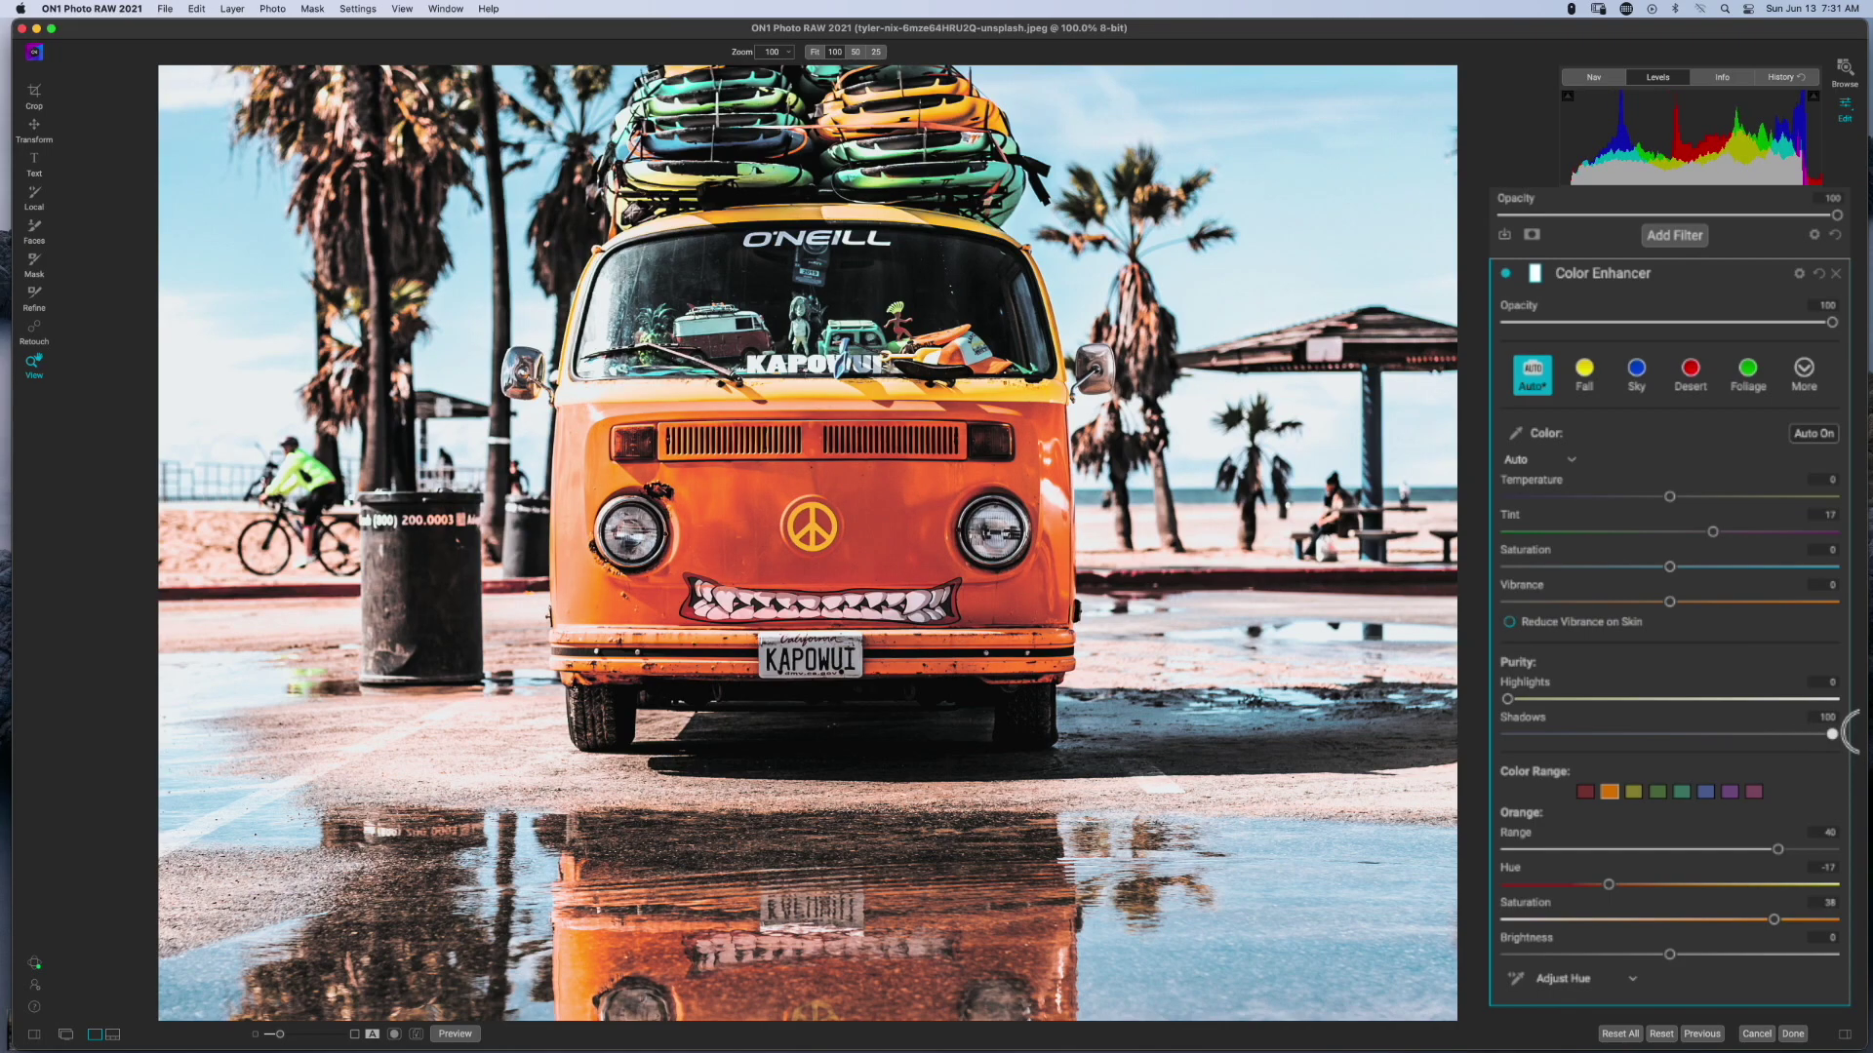
{"action": "left_click_drag", "start_coordinate": [1844, 740], "coordinate": [1858, 736]}
{"action": "left_click_drag", "start_coordinate": [1832, 735], "coordinate": [1489, 753]}
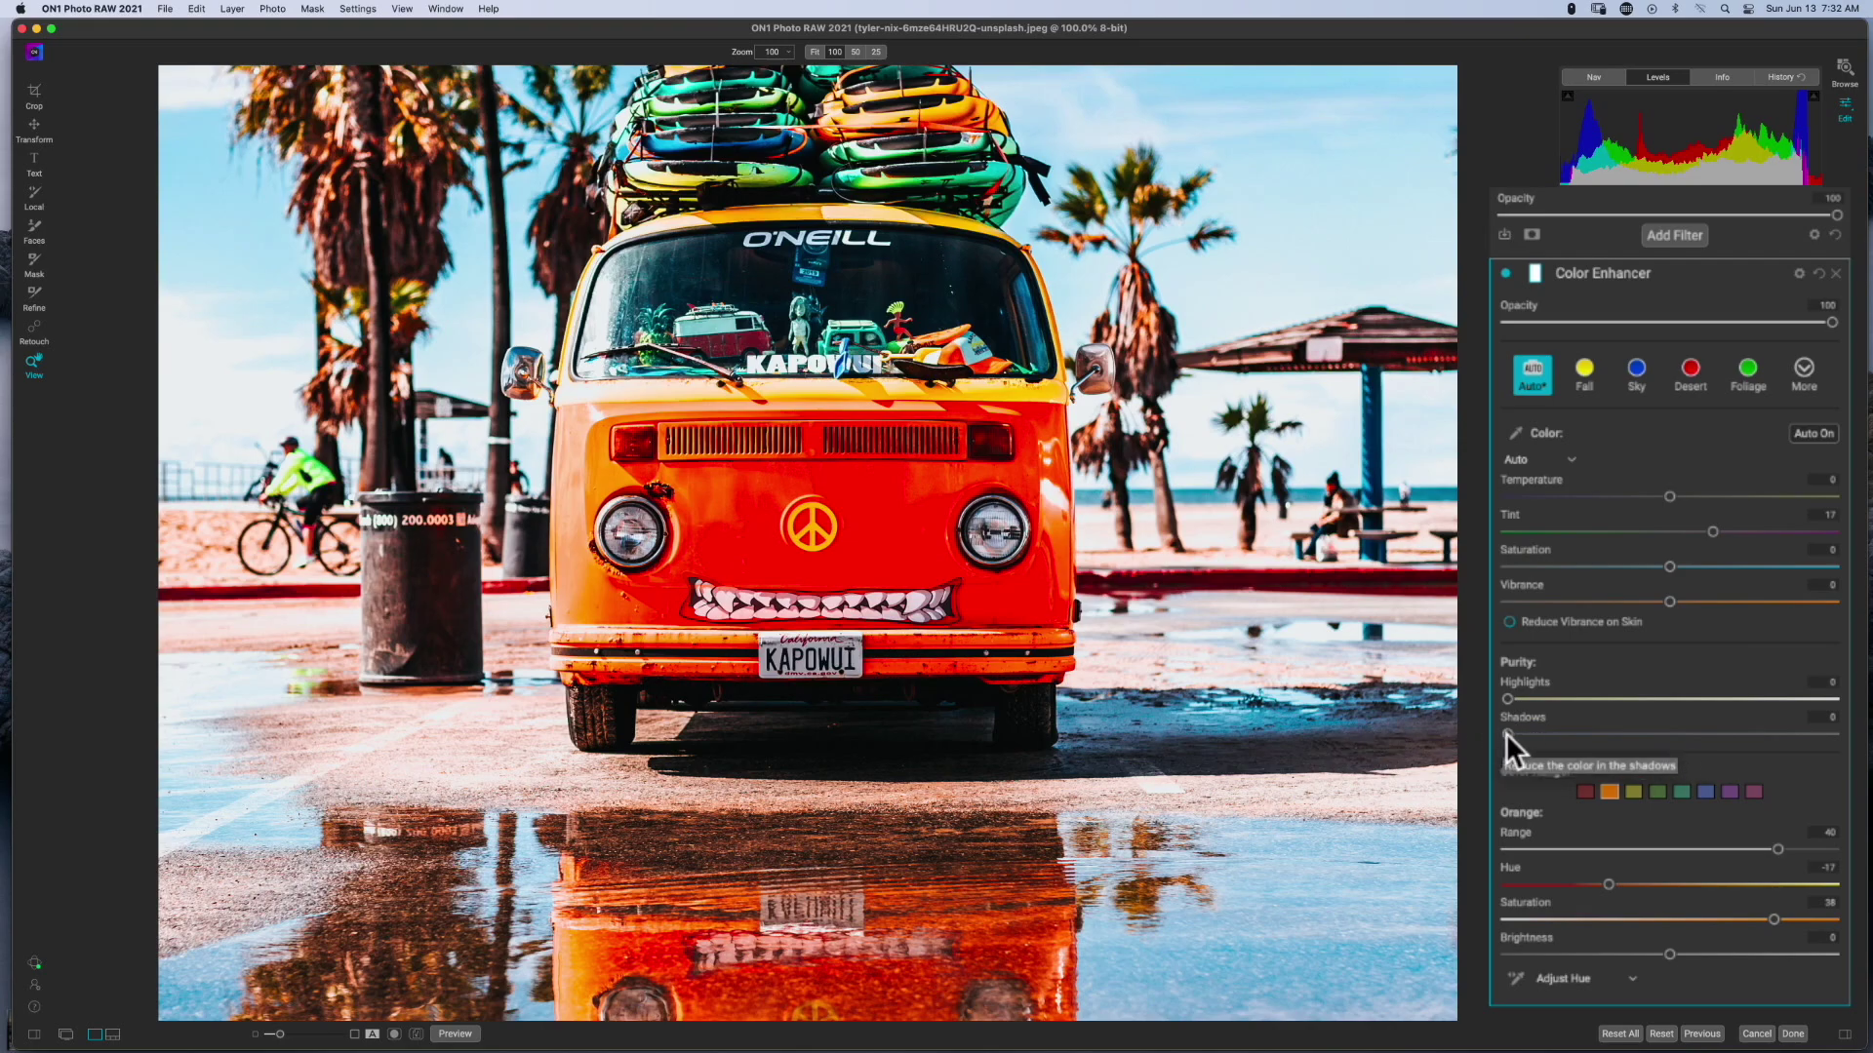
{"action": "left_click_drag", "start_coordinate": [1508, 735], "coordinate": [1677, 739]}
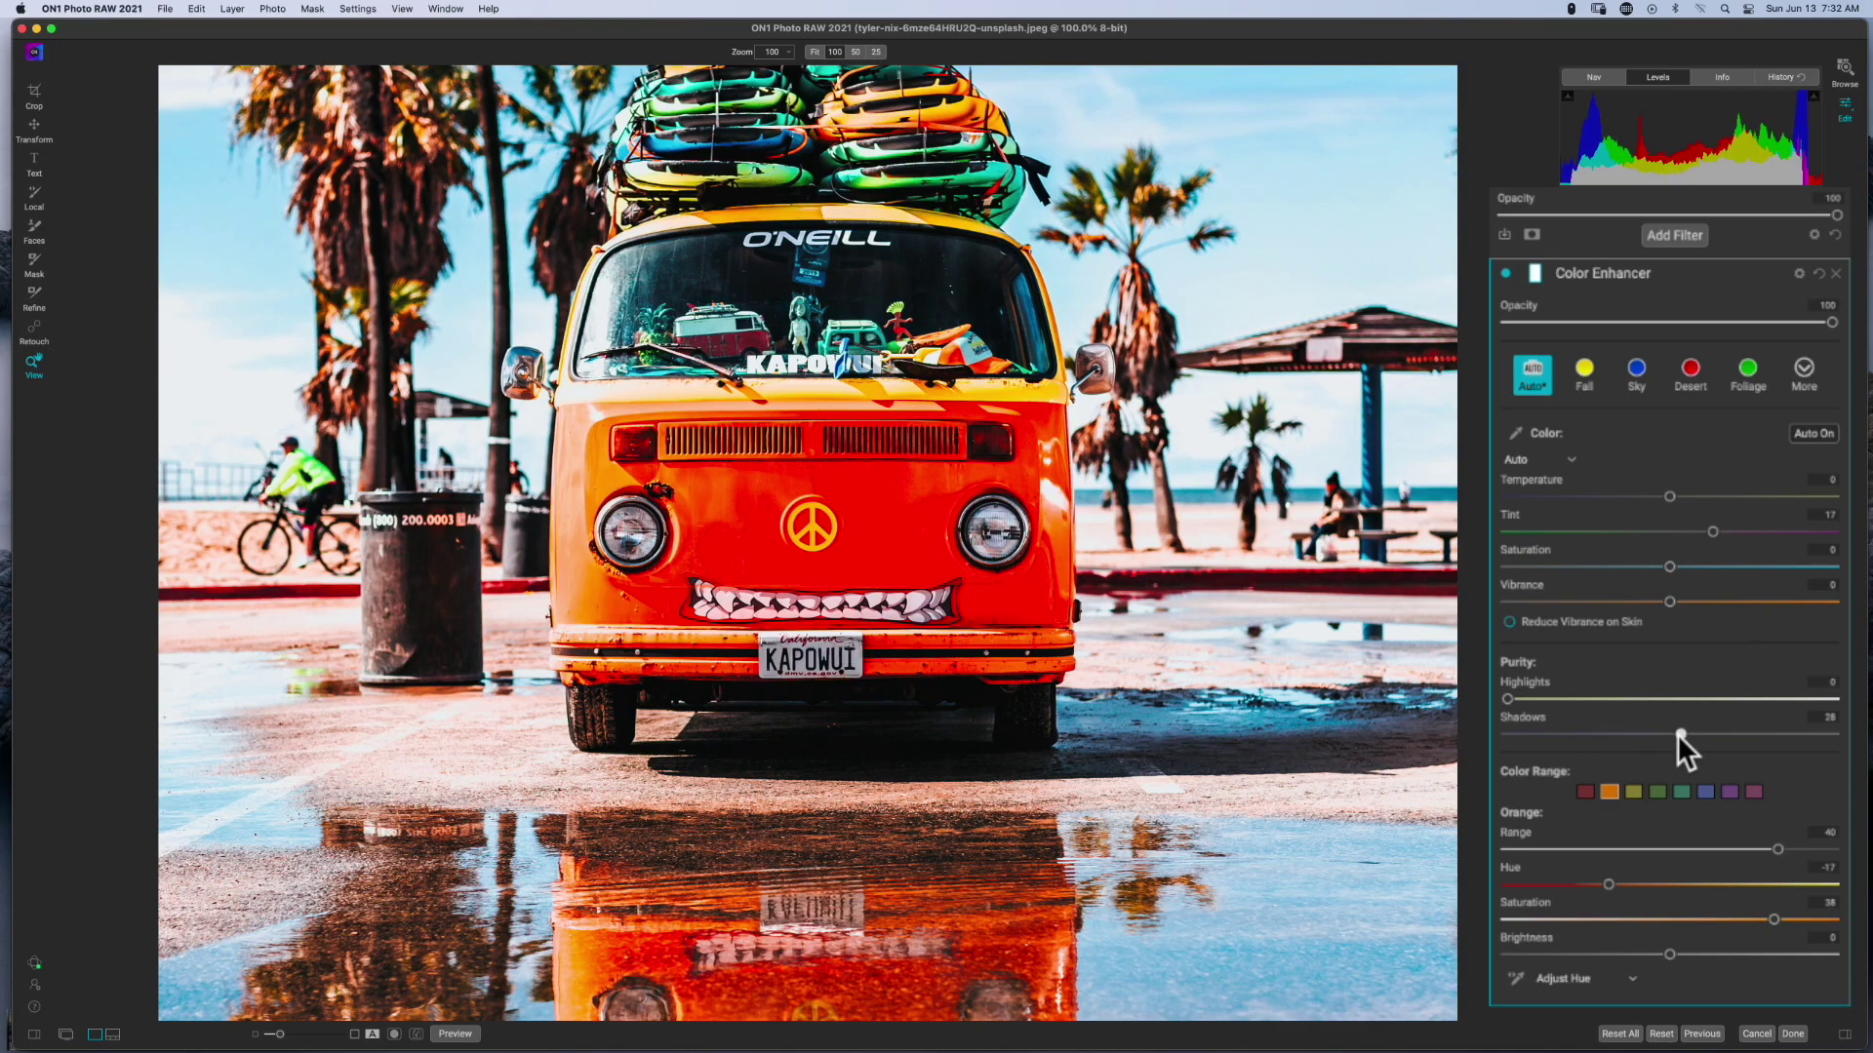
Fit the whole photo in view and drag Purity Shadows back to 0.
{"action": "left_click", "coordinate": [917, 548]}
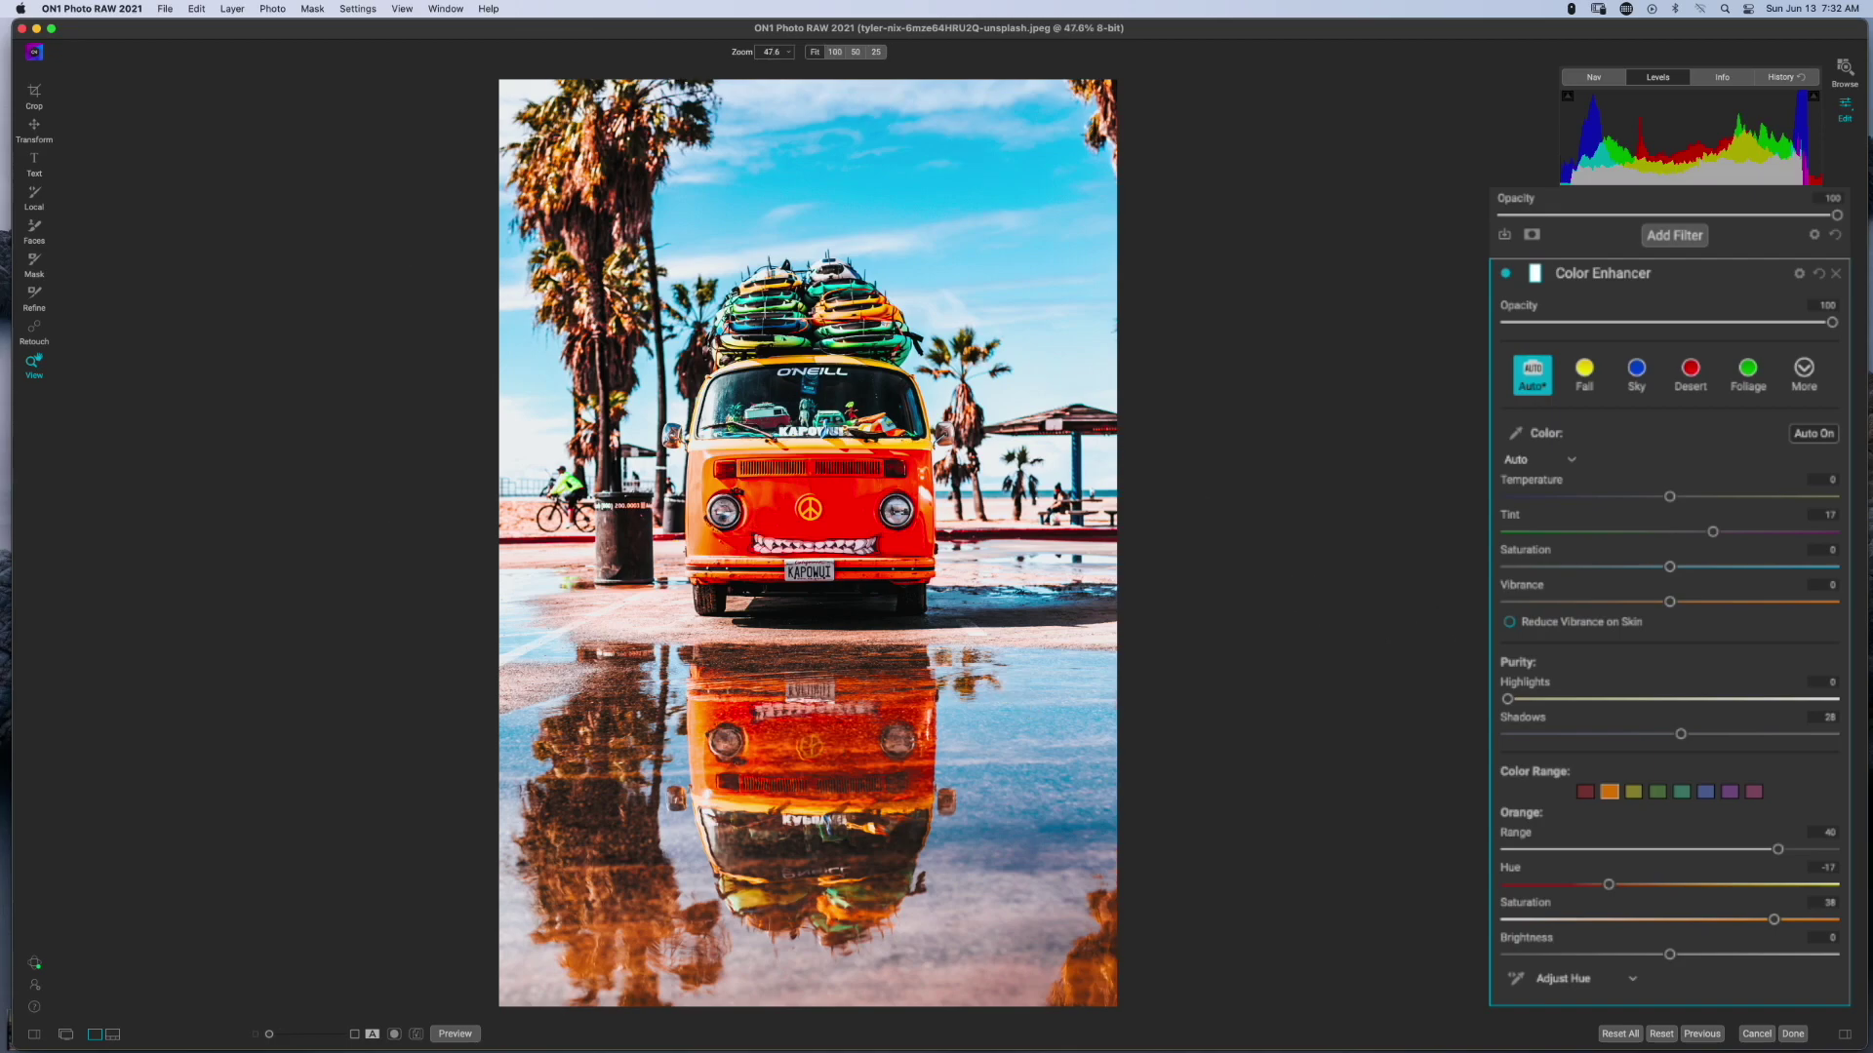
{"action": "left_click_drag", "start_coordinate": [1680, 736], "coordinate": [1507, 735]}
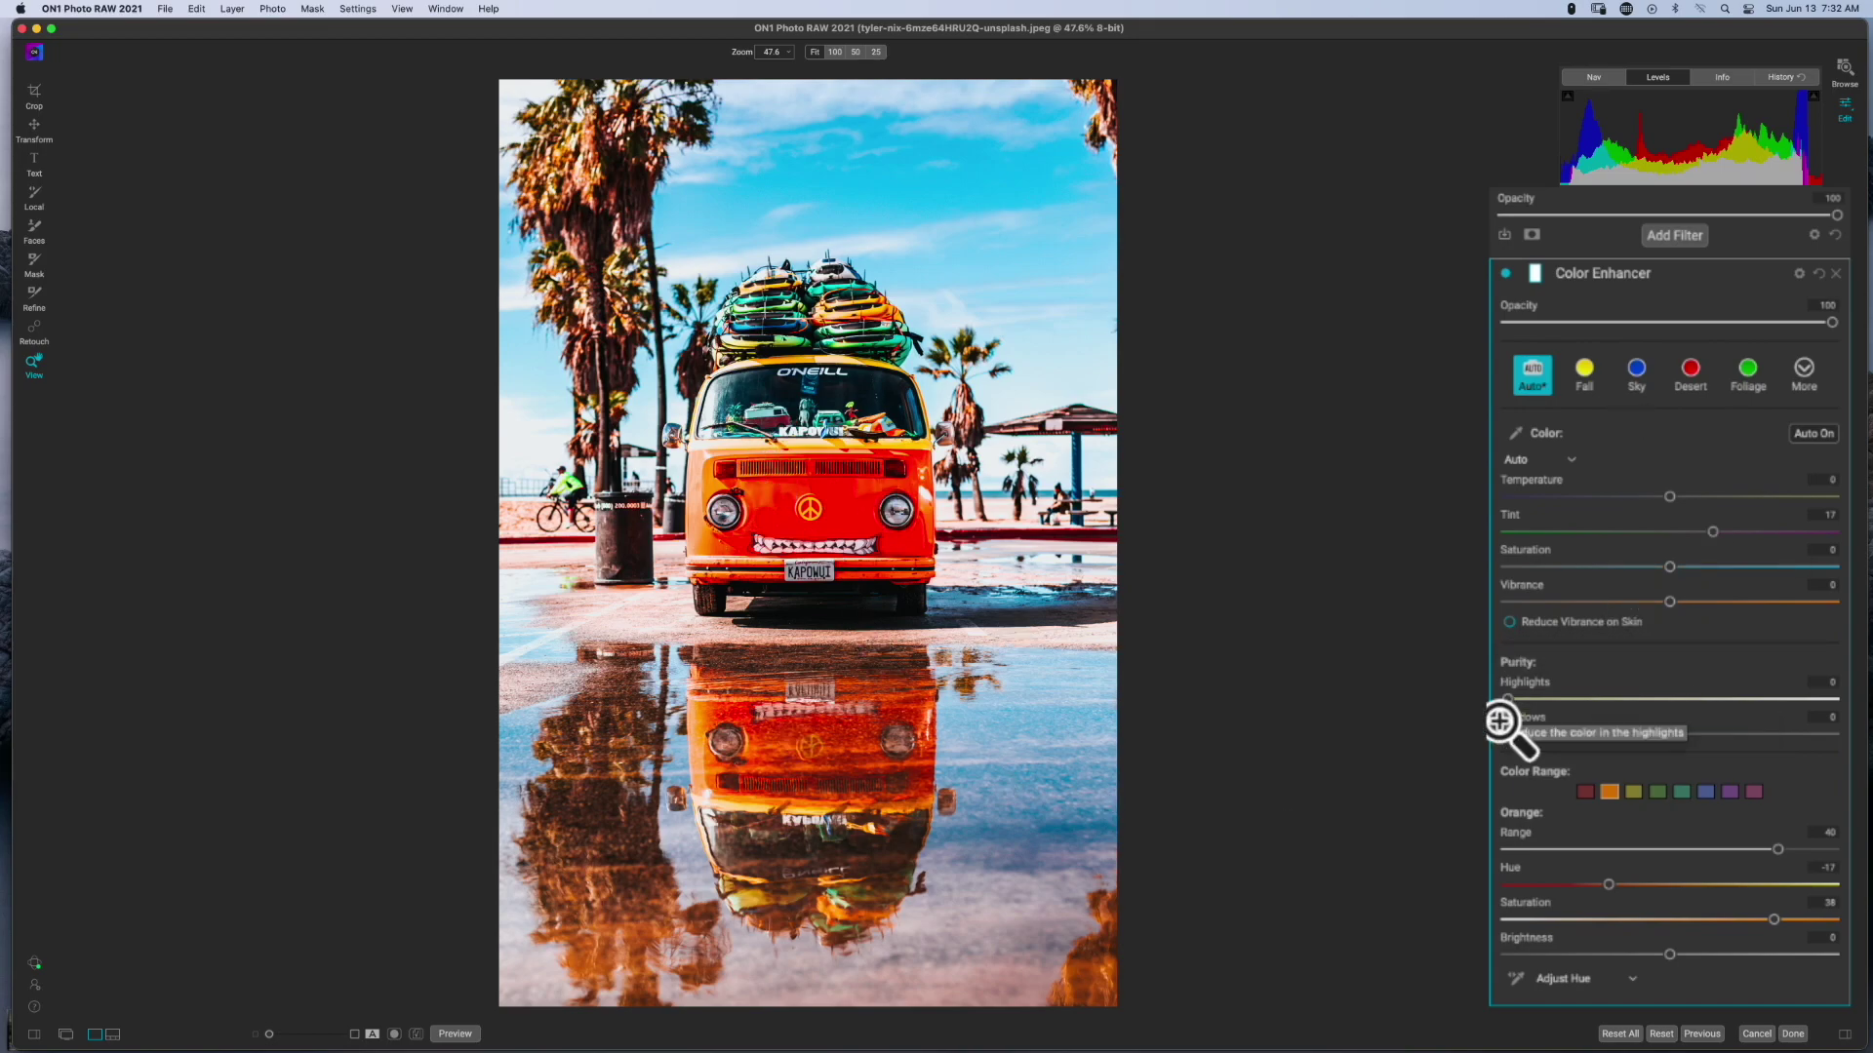
With the mask Refine brush in Keep mode, paint over the van and its puddle reflection.
{"action": "scroll", "coordinate": [1513, 292], "scroll_direction": "down", "scroll_amount": 3}
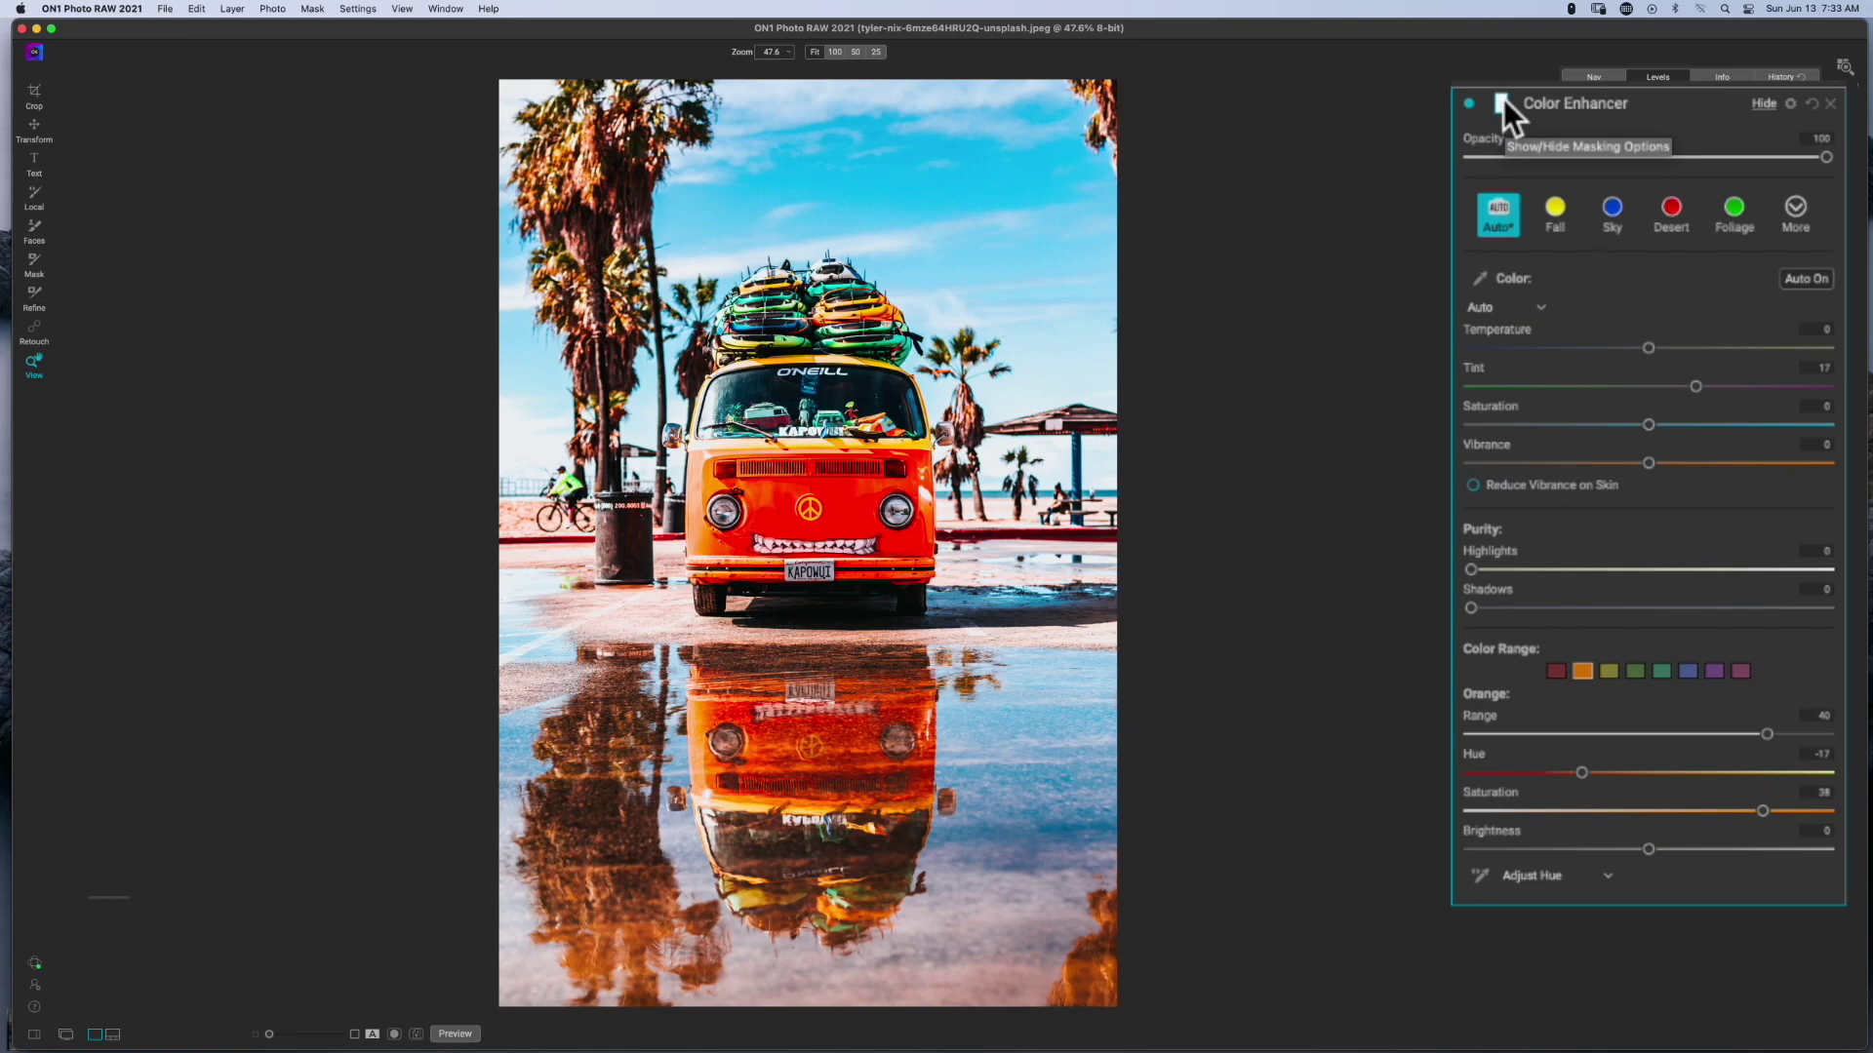
{"action": "left_click", "coordinate": [1502, 100]}
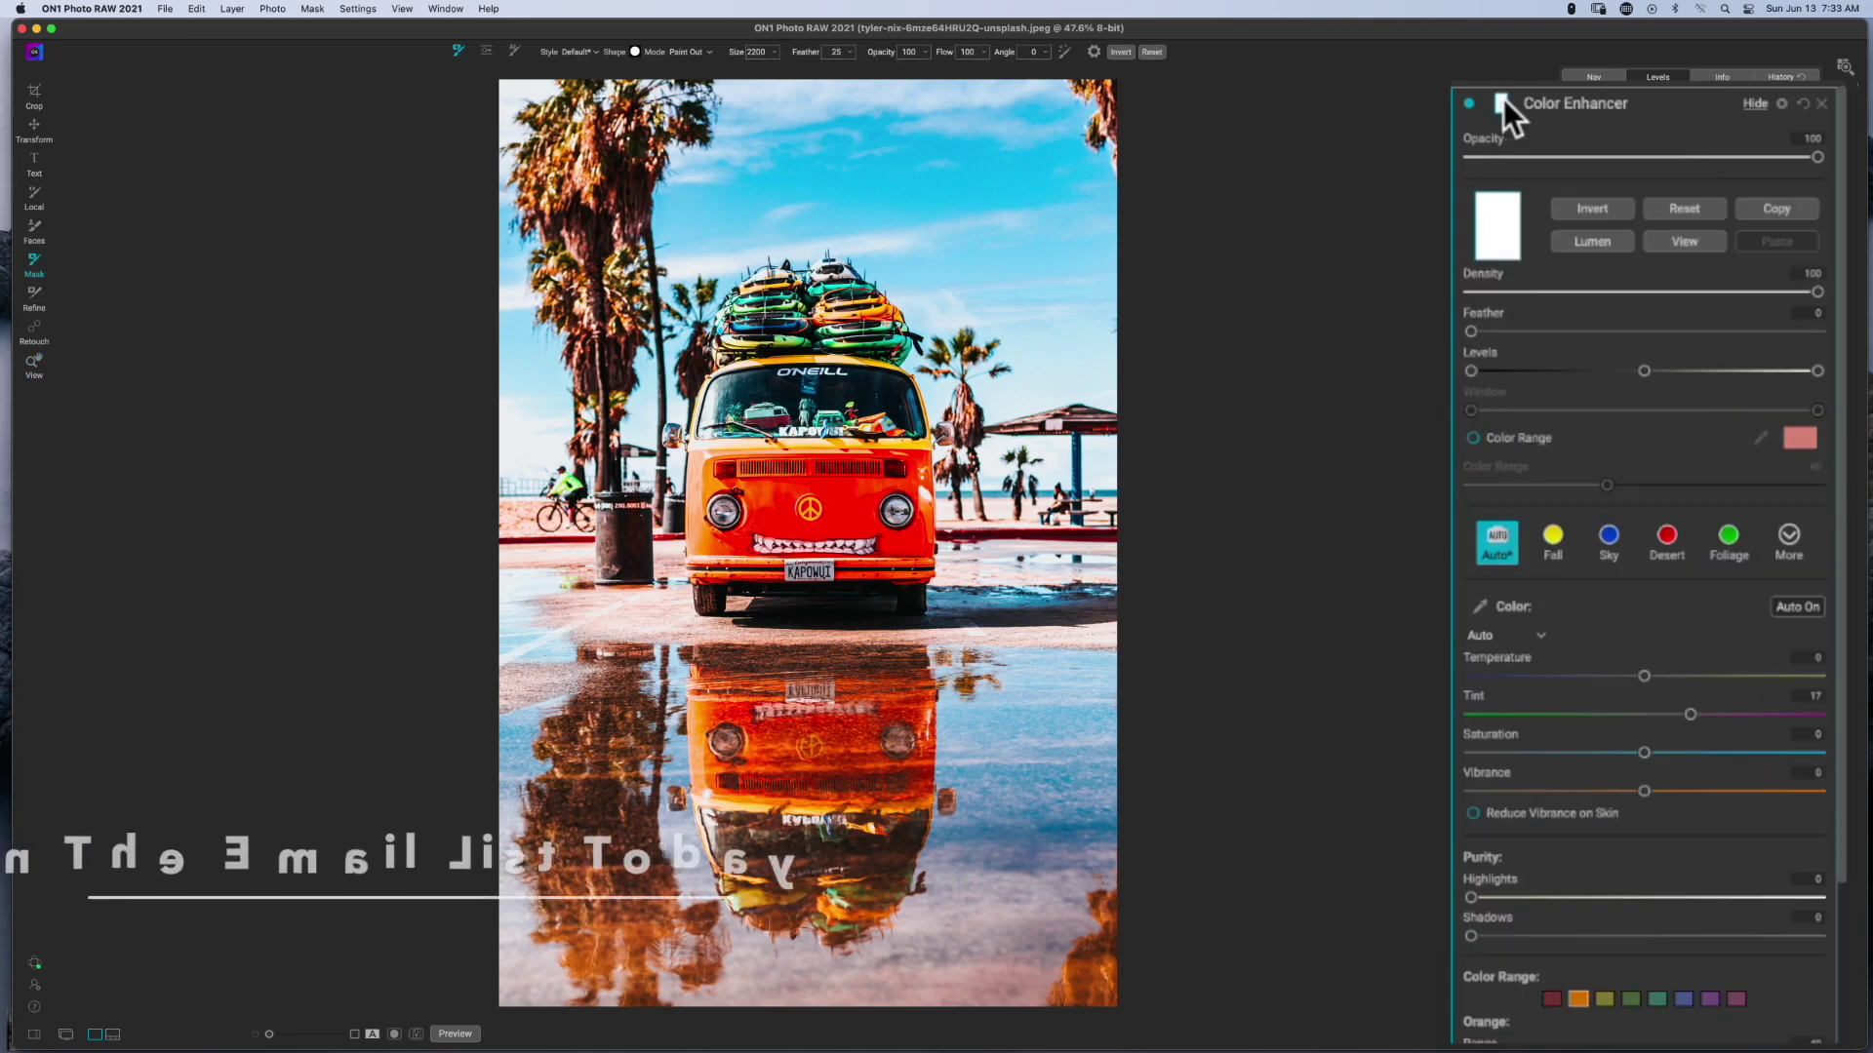
{"action": "left_click", "coordinate": [514, 51]}
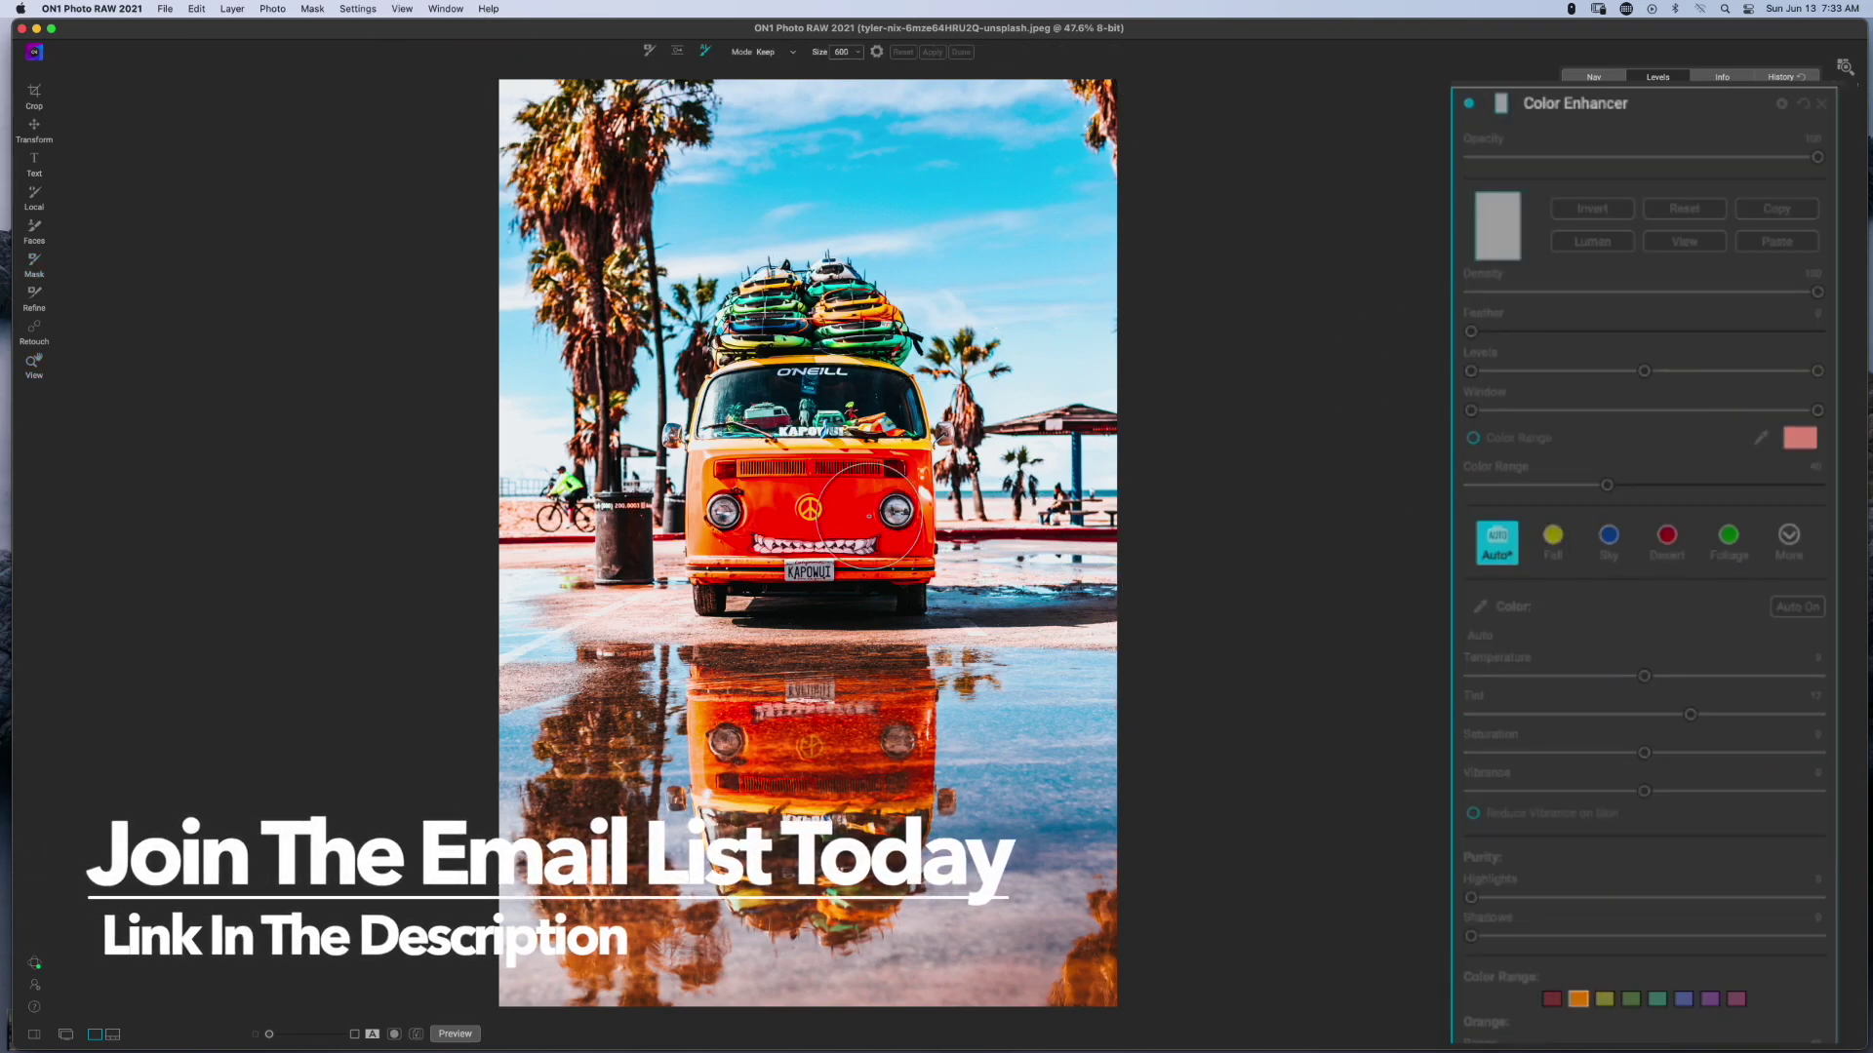
{"action": "mouse_move", "coordinate": [856, 505]}
{"action": "left_mouse_down"}
{"action": "mouse_move", "coordinate": [886, 501]}
{"action": "mouse_move", "coordinate": [735, 534]}
{"action": "mouse_move", "coordinate": [735, 498]}
{"action": "mouse_move", "coordinate": [876, 477]}
{"action": "mouse_move", "coordinate": [883, 456]}
{"action": "mouse_move", "coordinate": [859, 408]}
{"action": "mouse_move", "coordinate": [722, 425]}
{"action": "mouse_move", "coordinate": [760, 478]}
{"action": "mouse_move", "coordinate": [855, 533]}
{"action": "mouse_move", "coordinate": [732, 557]}
{"action": "left_mouse_up"}
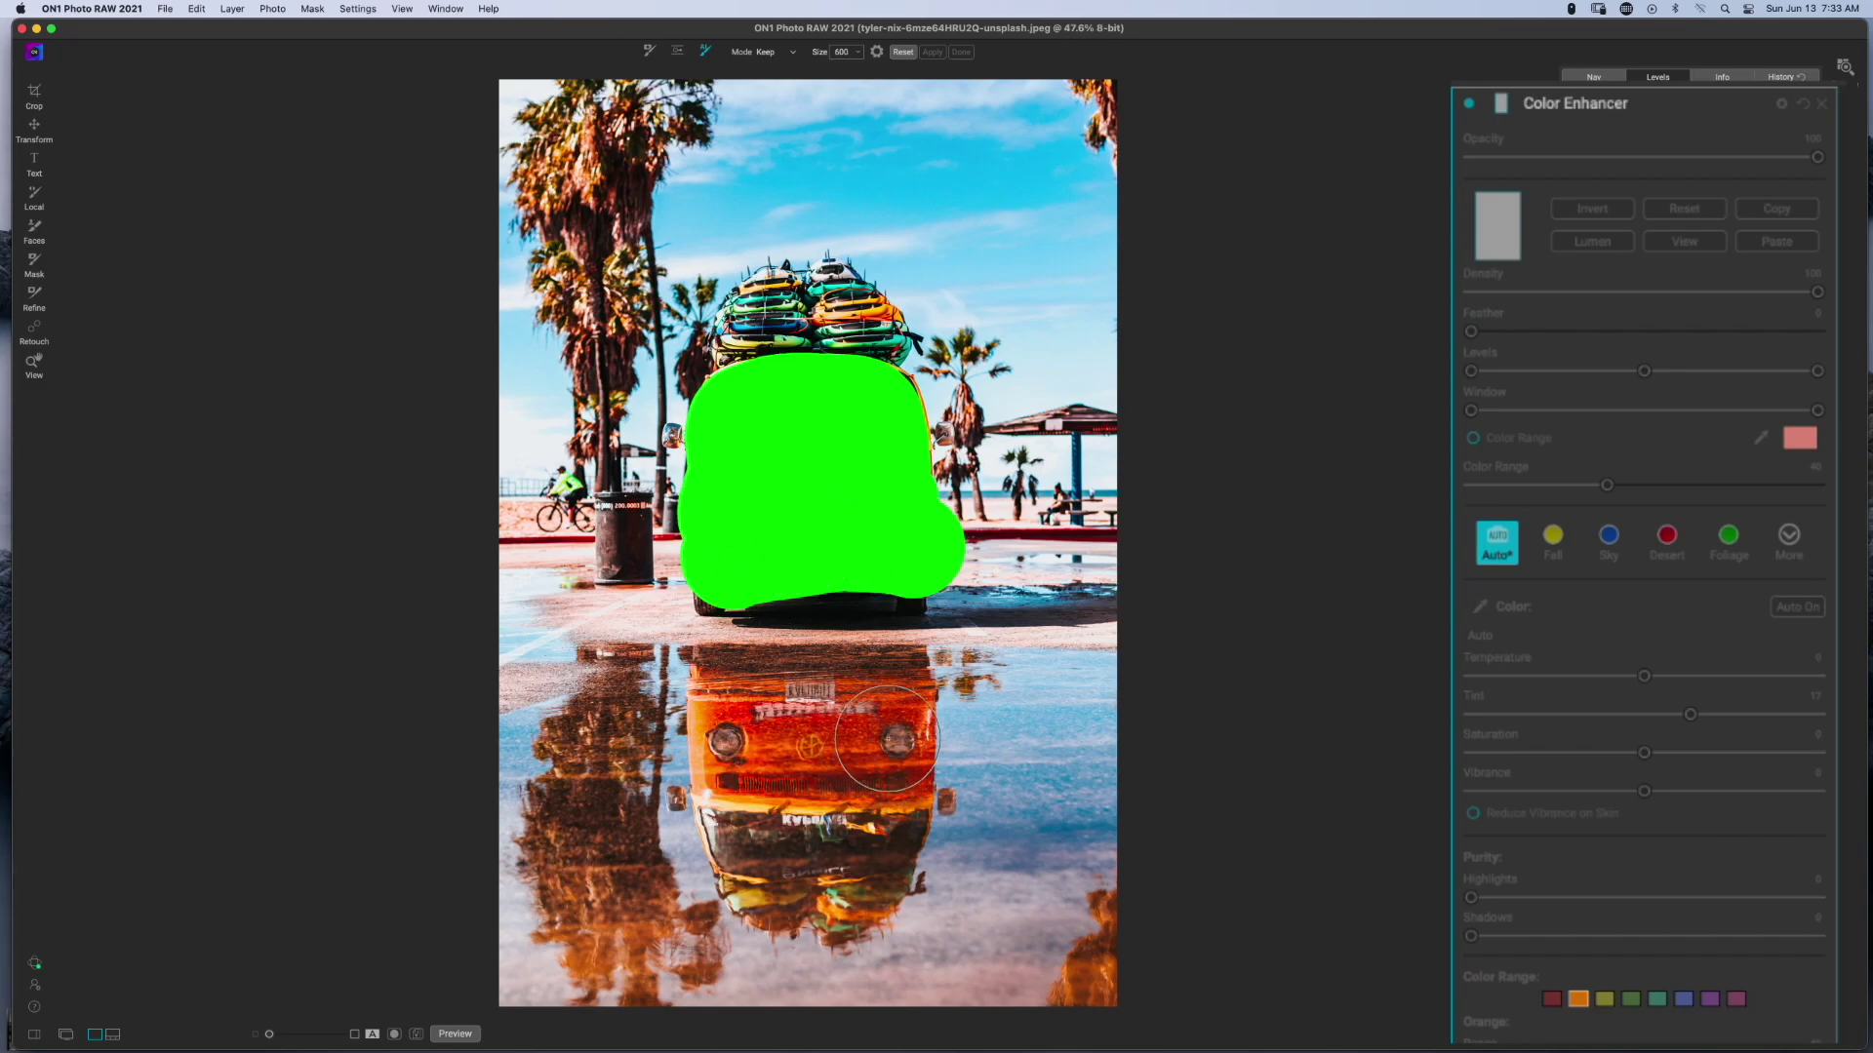
{"action": "left_click", "coordinate": [886, 739]}
{"action": "mouse_move", "coordinate": [886, 746]}
{"action": "left_mouse_down"}
{"action": "mouse_move", "coordinate": [873, 777]}
{"action": "mouse_move", "coordinate": [751, 772]}
{"action": "mouse_move", "coordinate": [727, 707]}
{"action": "mouse_move", "coordinate": [889, 715]}
{"action": "mouse_move", "coordinate": [870, 817]}
{"action": "mouse_move", "coordinate": [771, 838]}
{"action": "mouse_move", "coordinate": [759, 795]}
{"action": "left_mouse_up"}
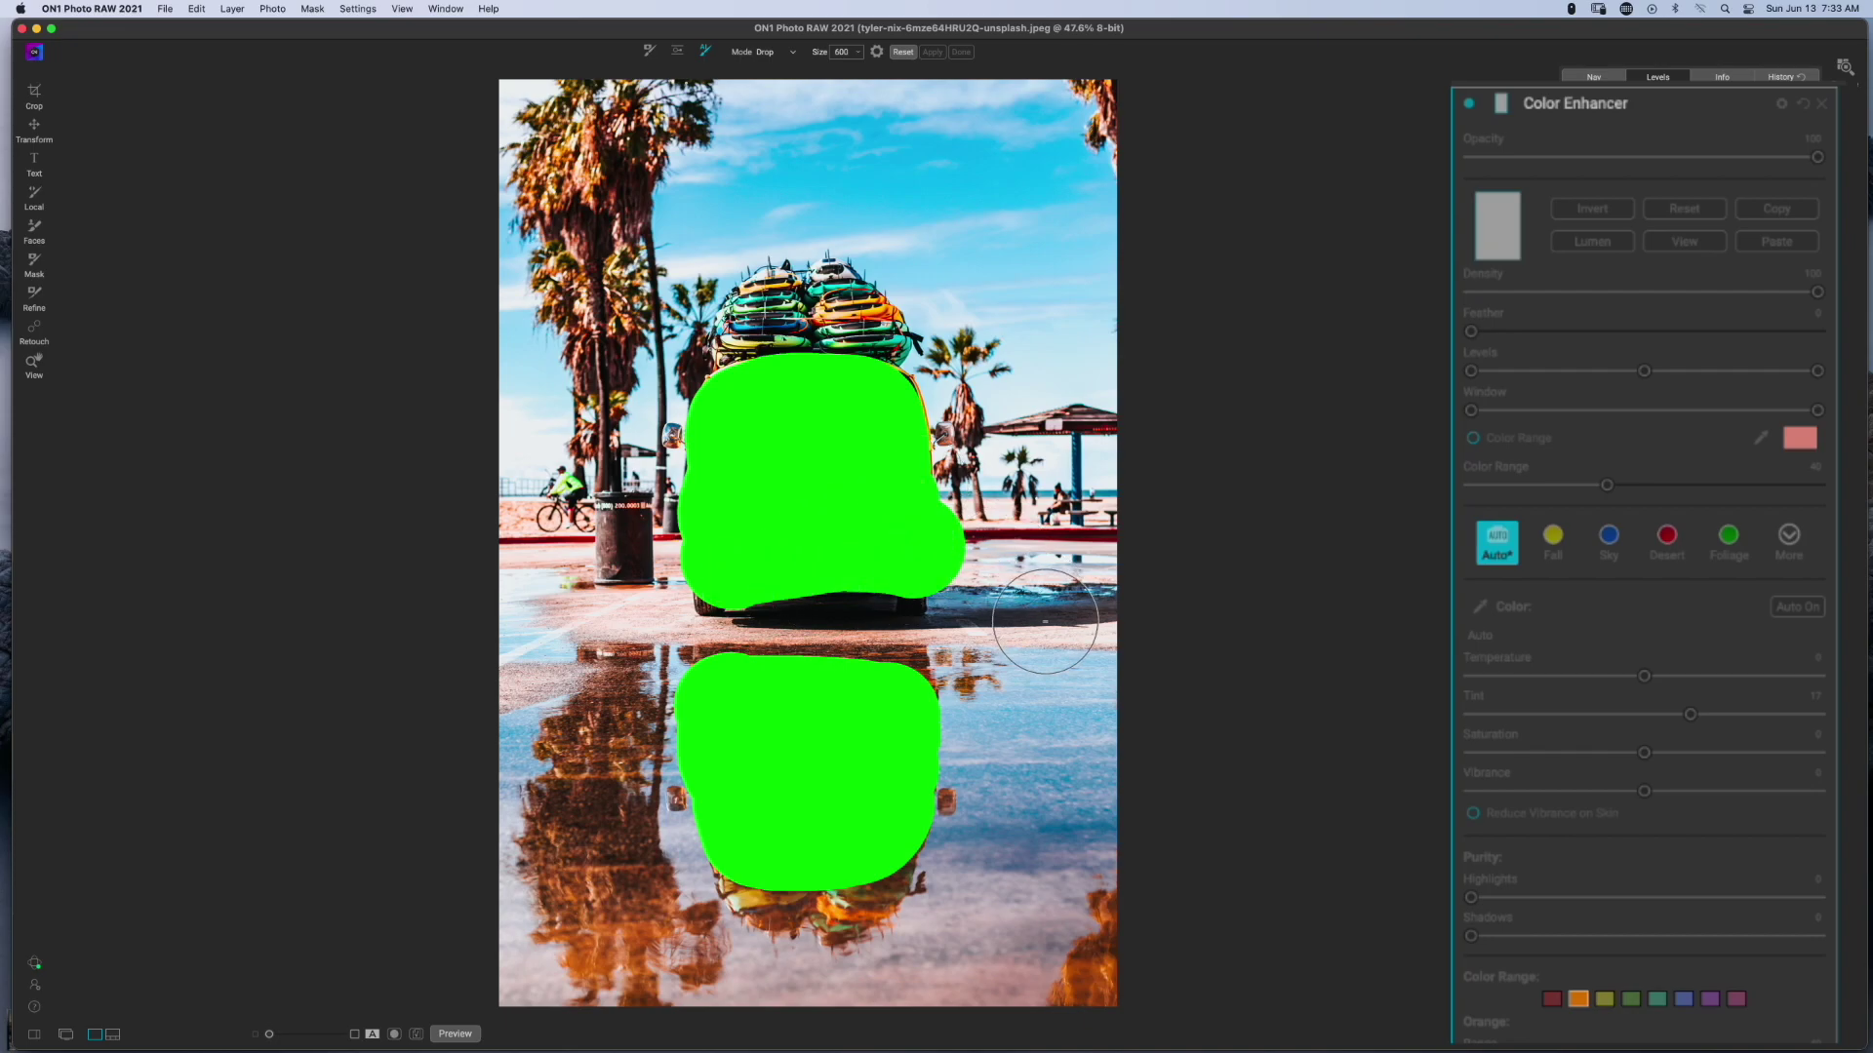
Enlarge the refine brush to 800 and paint the surrounding puddle and background in Drop mode.
{"action": "key", "text": "bracketright"}
{"action": "key", "text": "bracketright"}
{"action": "mouse_move", "coordinate": [1044, 648]}
{"action": "left_mouse_down"}
{"action": "mouse_move", "coordinate": [1079, 677]}
{"action": "mouse_move", "coordinate": [1096, 887]}
{"action": "mouse_move", "coordinate": [976, 1009]}
{"action": "mouse_move", "coordinate": [785, 1024]}
{"action": "mouse_move", "coordinate": [605, 995]}
{"action": "mouse_move", "coordinate": [515, 820]}
{"action": "mouse_move", "coordinate": [513, 599]}
{"action": "mouse_move", "coordinate": [589, 128]}
{"action": "mouse_move", "coordinate": [771, 146]}
{"action": "mouse_move", "coordinate": [669, 196]}
{"action": "mouse_move", "coordinate": [695, 207]}
{"action": "mouse_move", "coordinate": [991, 230]}
{"action": "mouse_move", "coordinate": [1096, 367]}
{"action": "mouse_move", "coordinate": [1097, 505]}
{"action": "mouse_move", "coordinate": [1074, 413]}
{"action": "mouse_move", "coordinate": [1078, 92]}
{"action": "mouse_move", "coordinate": [728, 79]}
{"action": "mouse_move", "coordinate": [553, 263]}
{"action": "mouse_move", "coordinate": [524, 805]}
{"action": "mouse_move", "coordinate": [546, 1015]}
{"action": "left_mouse_up"}
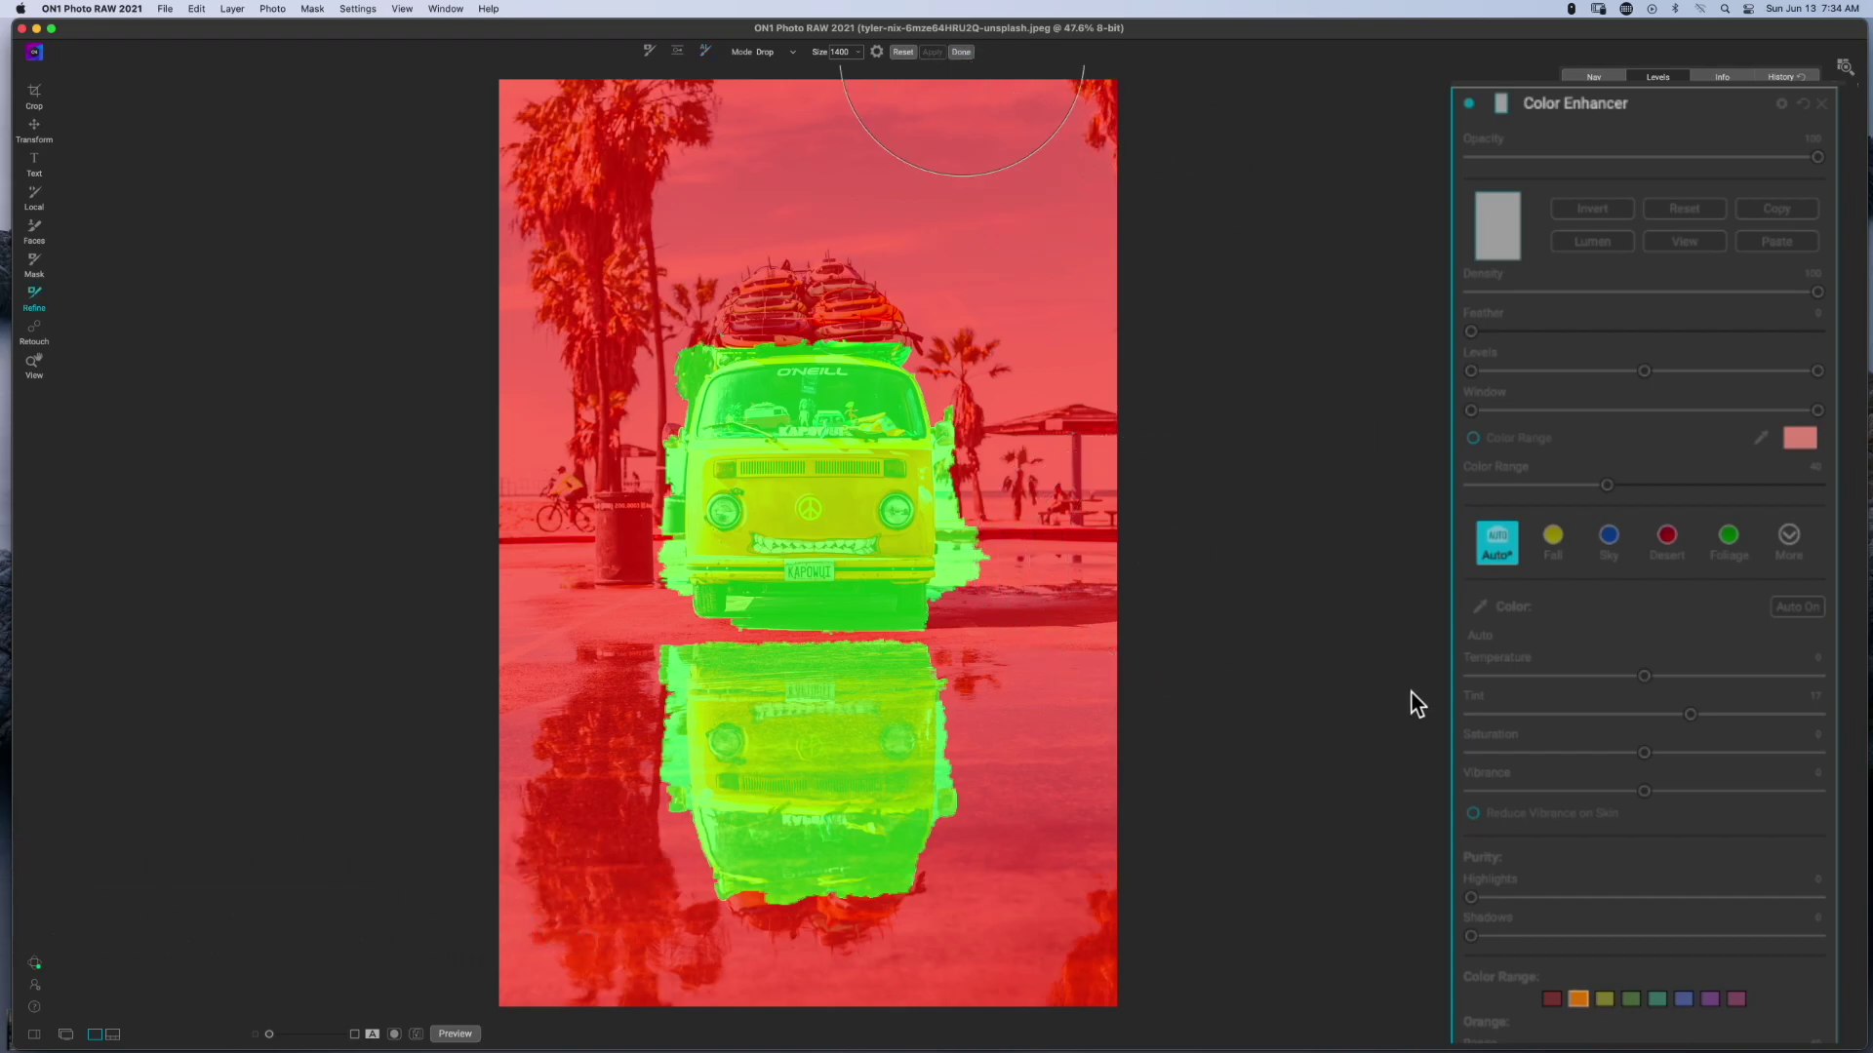
Confirm the mask refinement with Done, confining the orange boost to the van and reflection.
{"action": "left_click", "coordinate": [961, 52]}
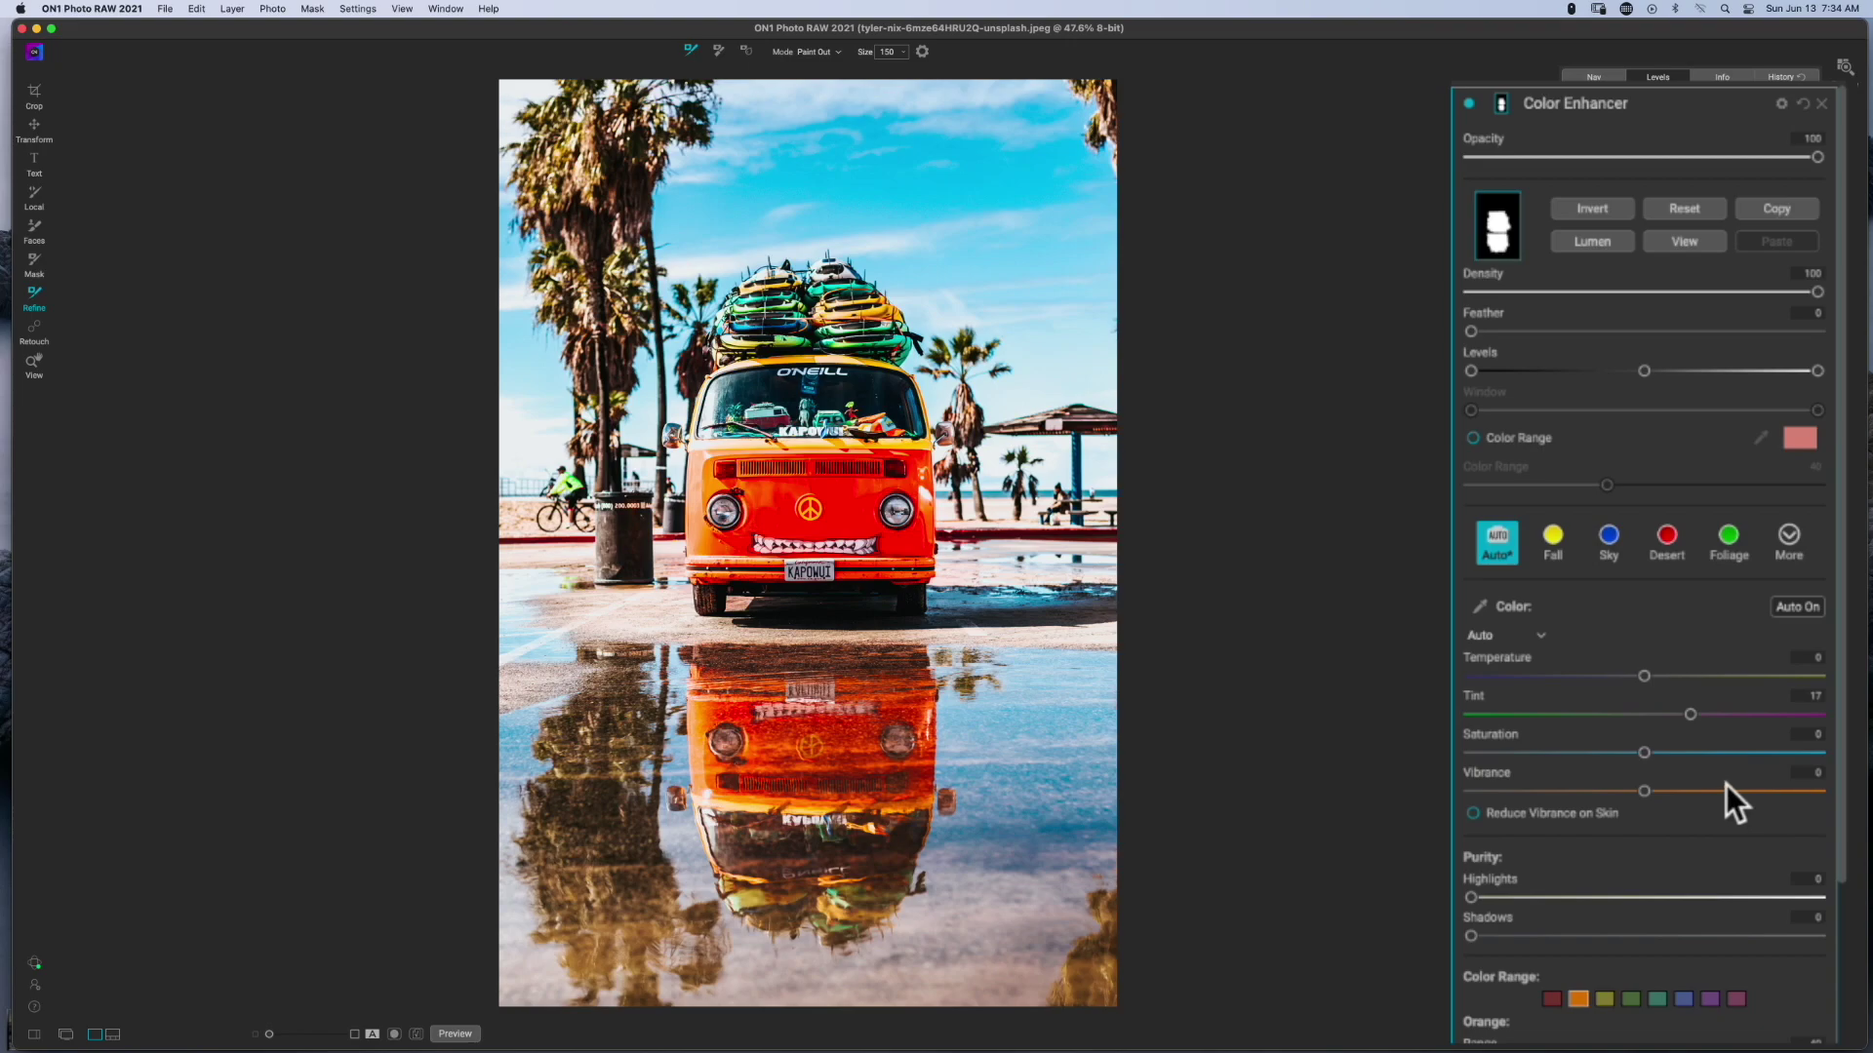
{"action": "scroll", "coordinate": [1701, 745], "scroll_direction": "down", "scroll_amount": 3}
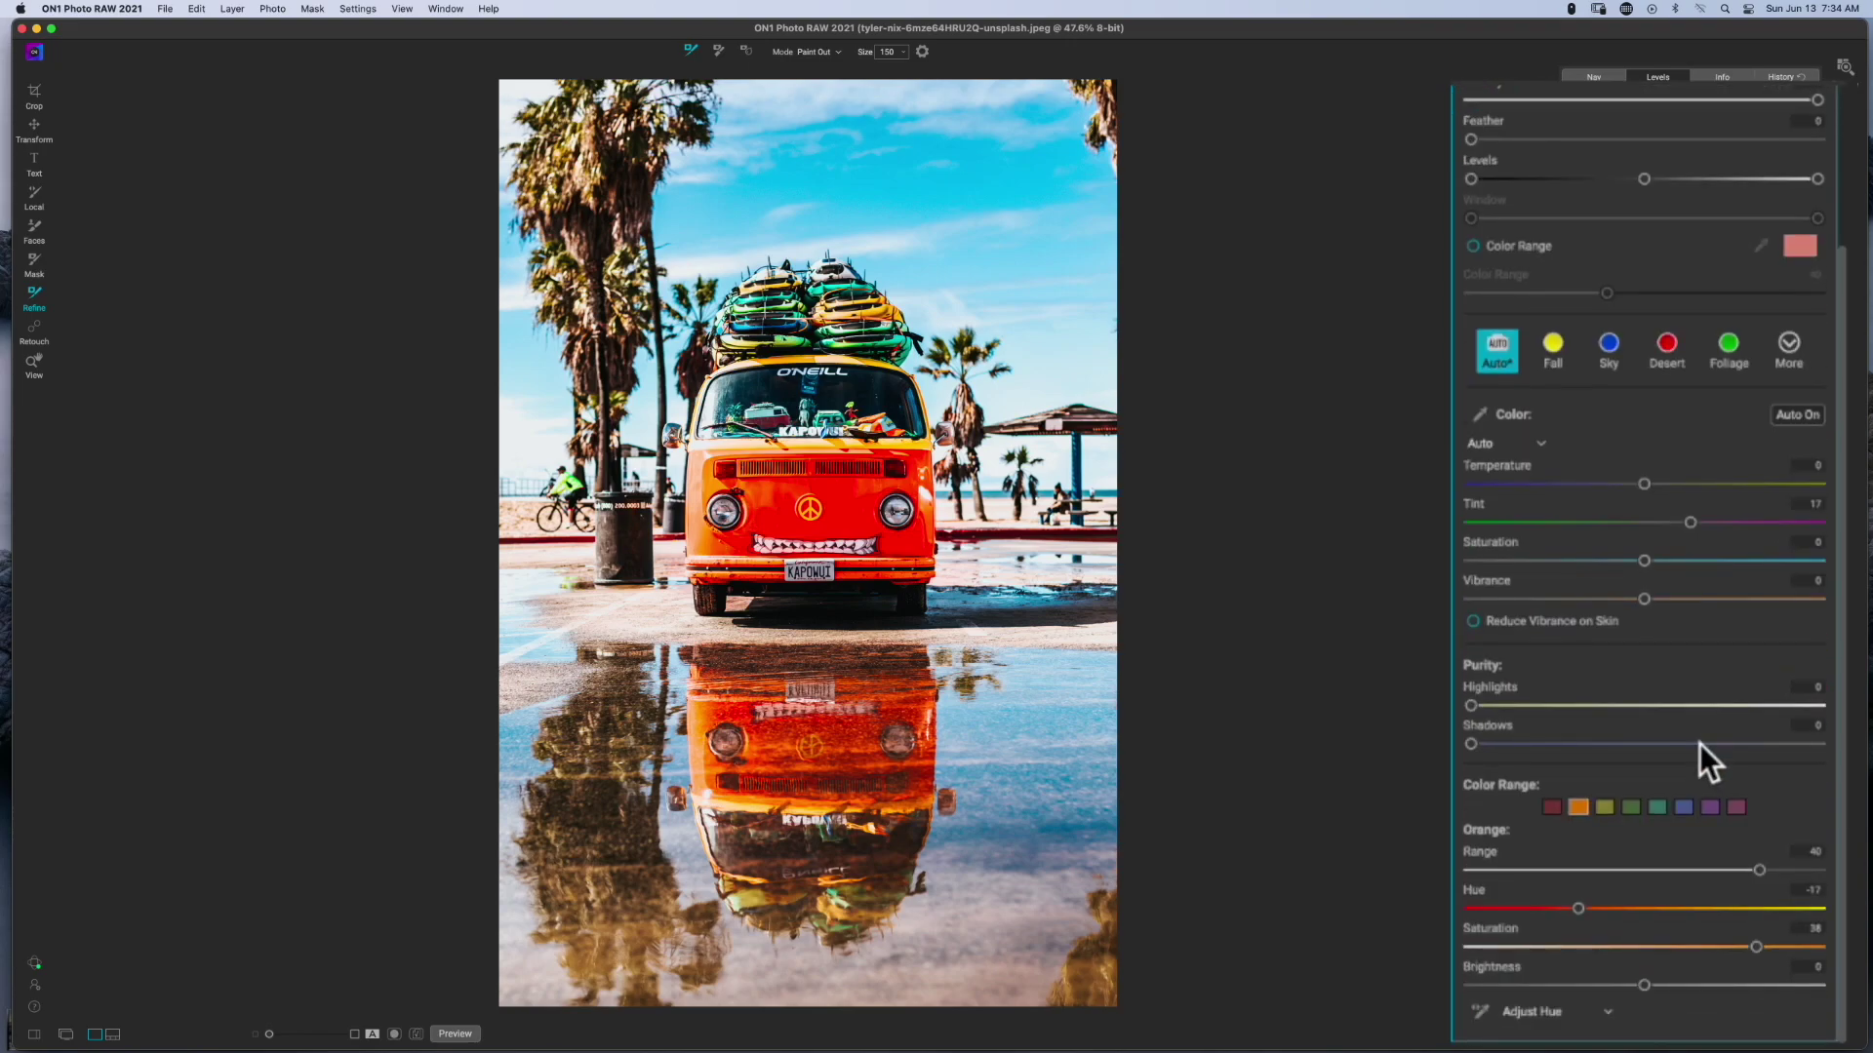
Narrow the Color Enhancer's reds to Range -15, boost their Saturation to 24, and collapse the filter.
{"action": "left_click", "coordinate": [1553, 810]}
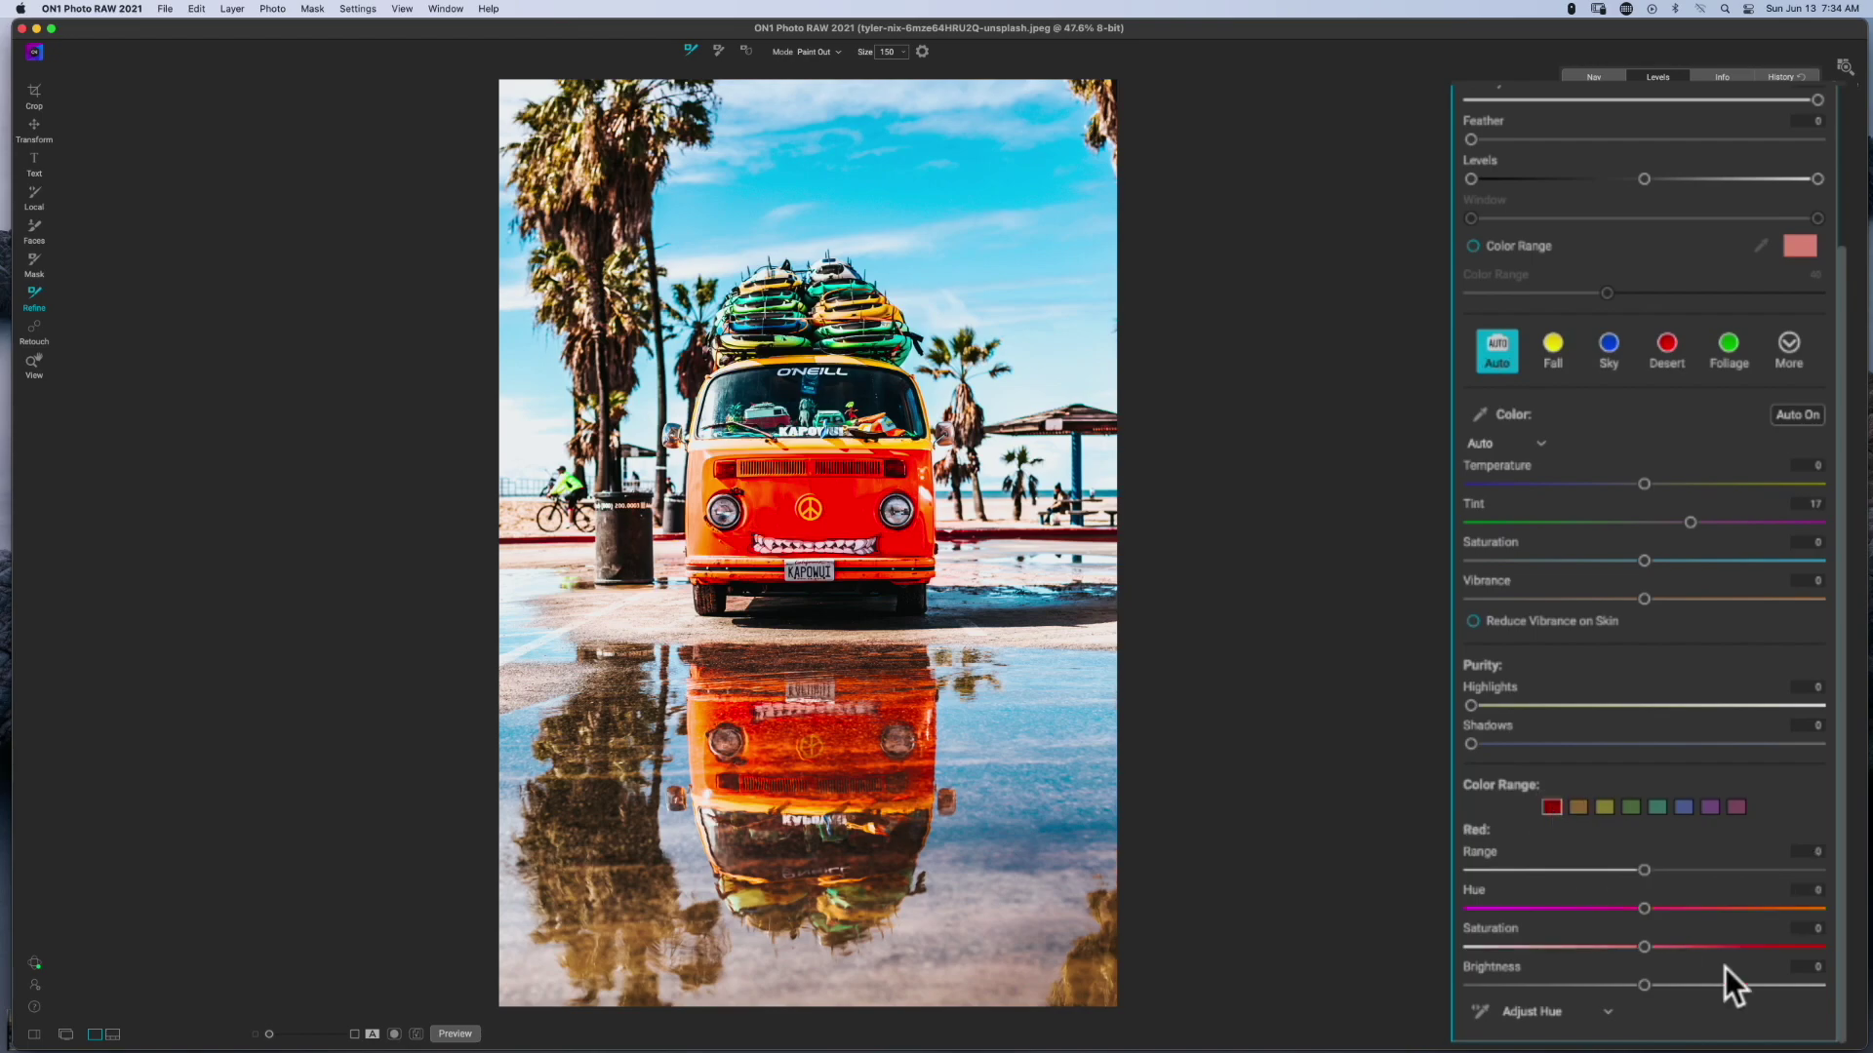
{"action": "left_click_drag", "start_coordinate": [1645, 872], "coordinate": [1585, 876]}
{"action": "left_click_drag", "start_coordinate": [1643, 950], "coordinate": [1734, 966]}
{"action": "scroll", "coordinate": [1705, 603], "scroll_direction": "up", "scroll_amount": 5}
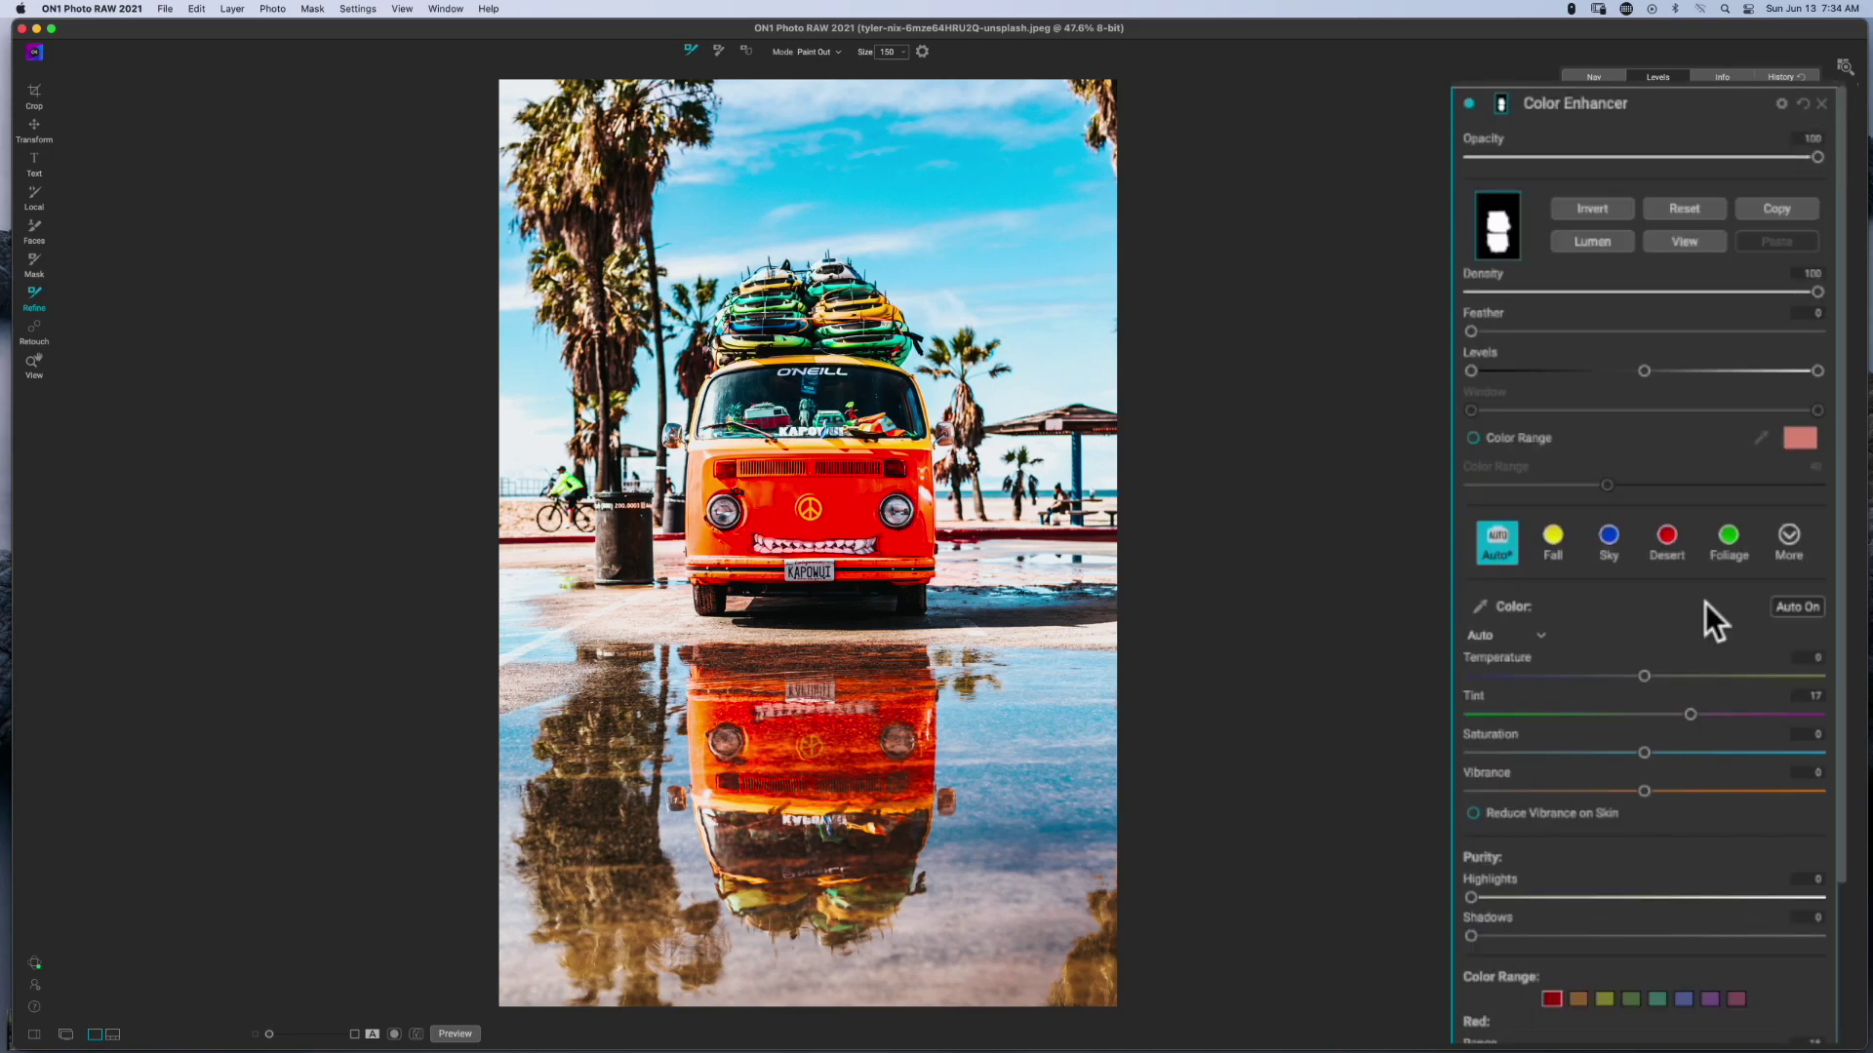
{"action": "left_click", "coordinate": [1664, 107]}
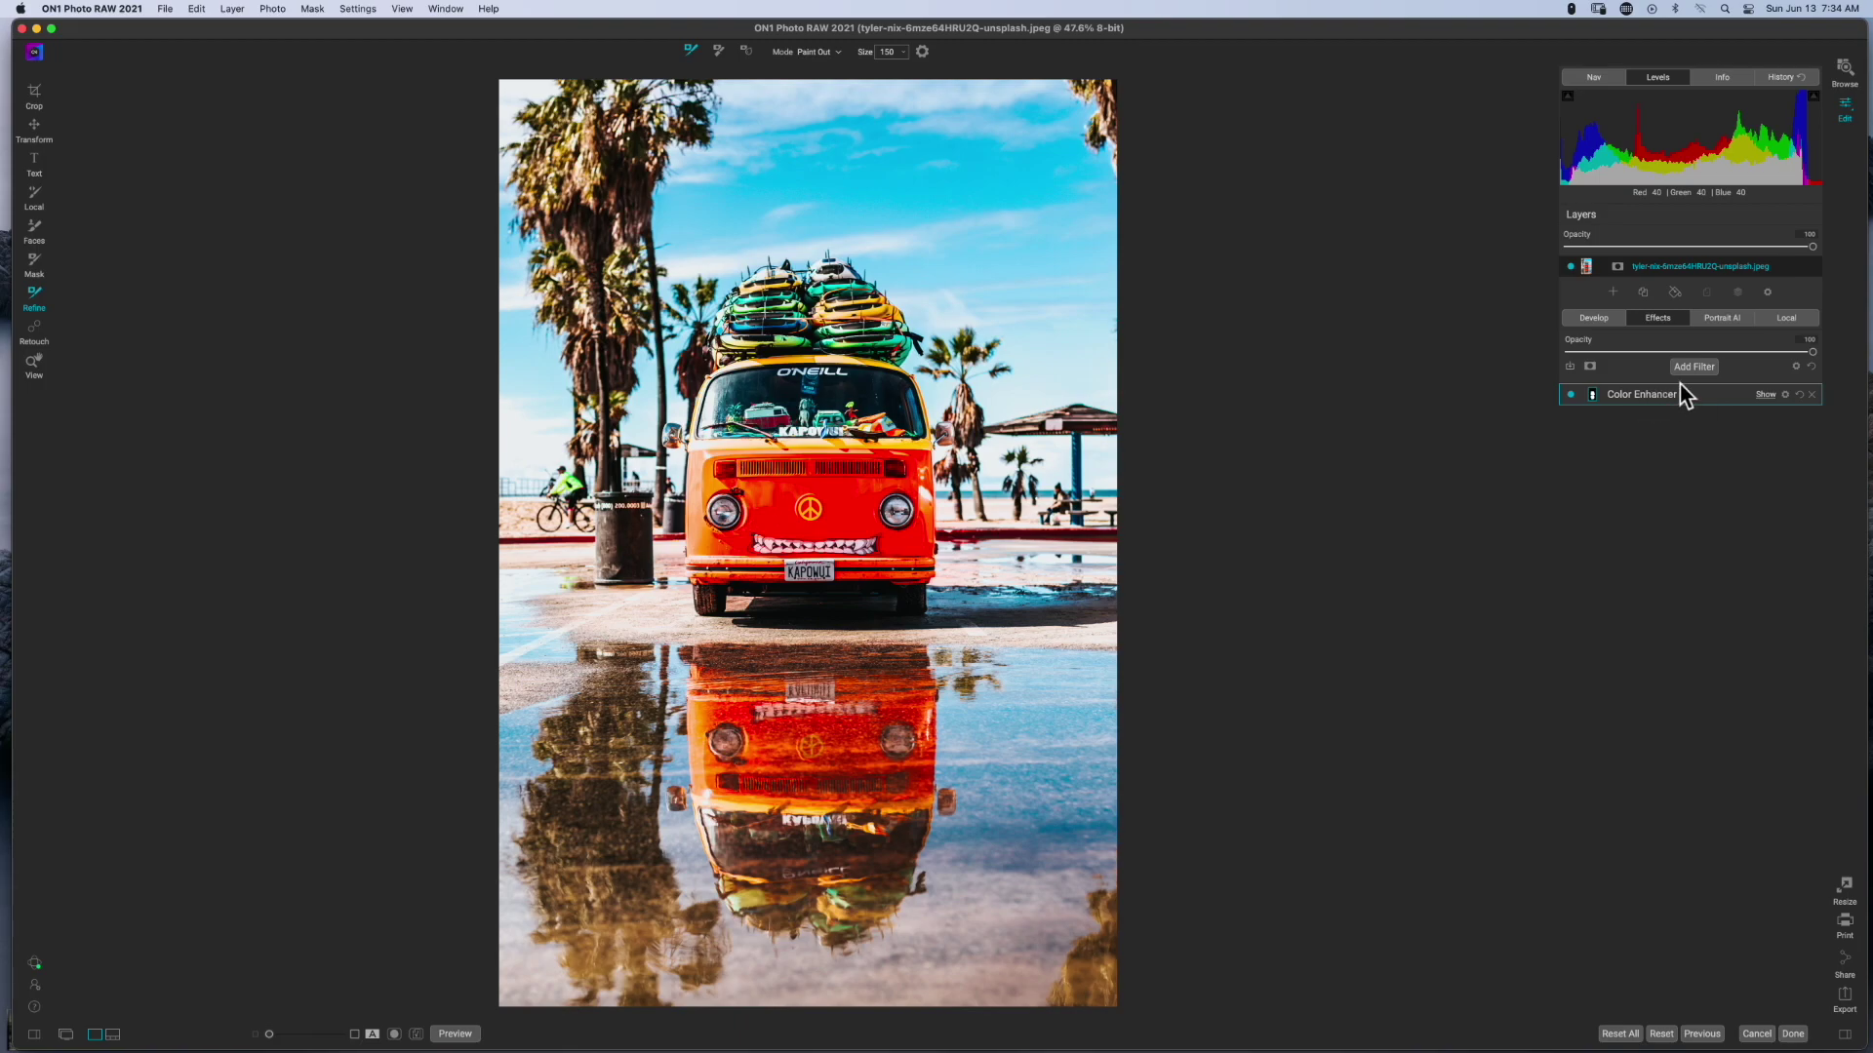
Add a Color Adjustment filter using the Sky preset with Saturation 70 and Hue 12.
{"action": "left_click", "coordinate": [1685, 369]}
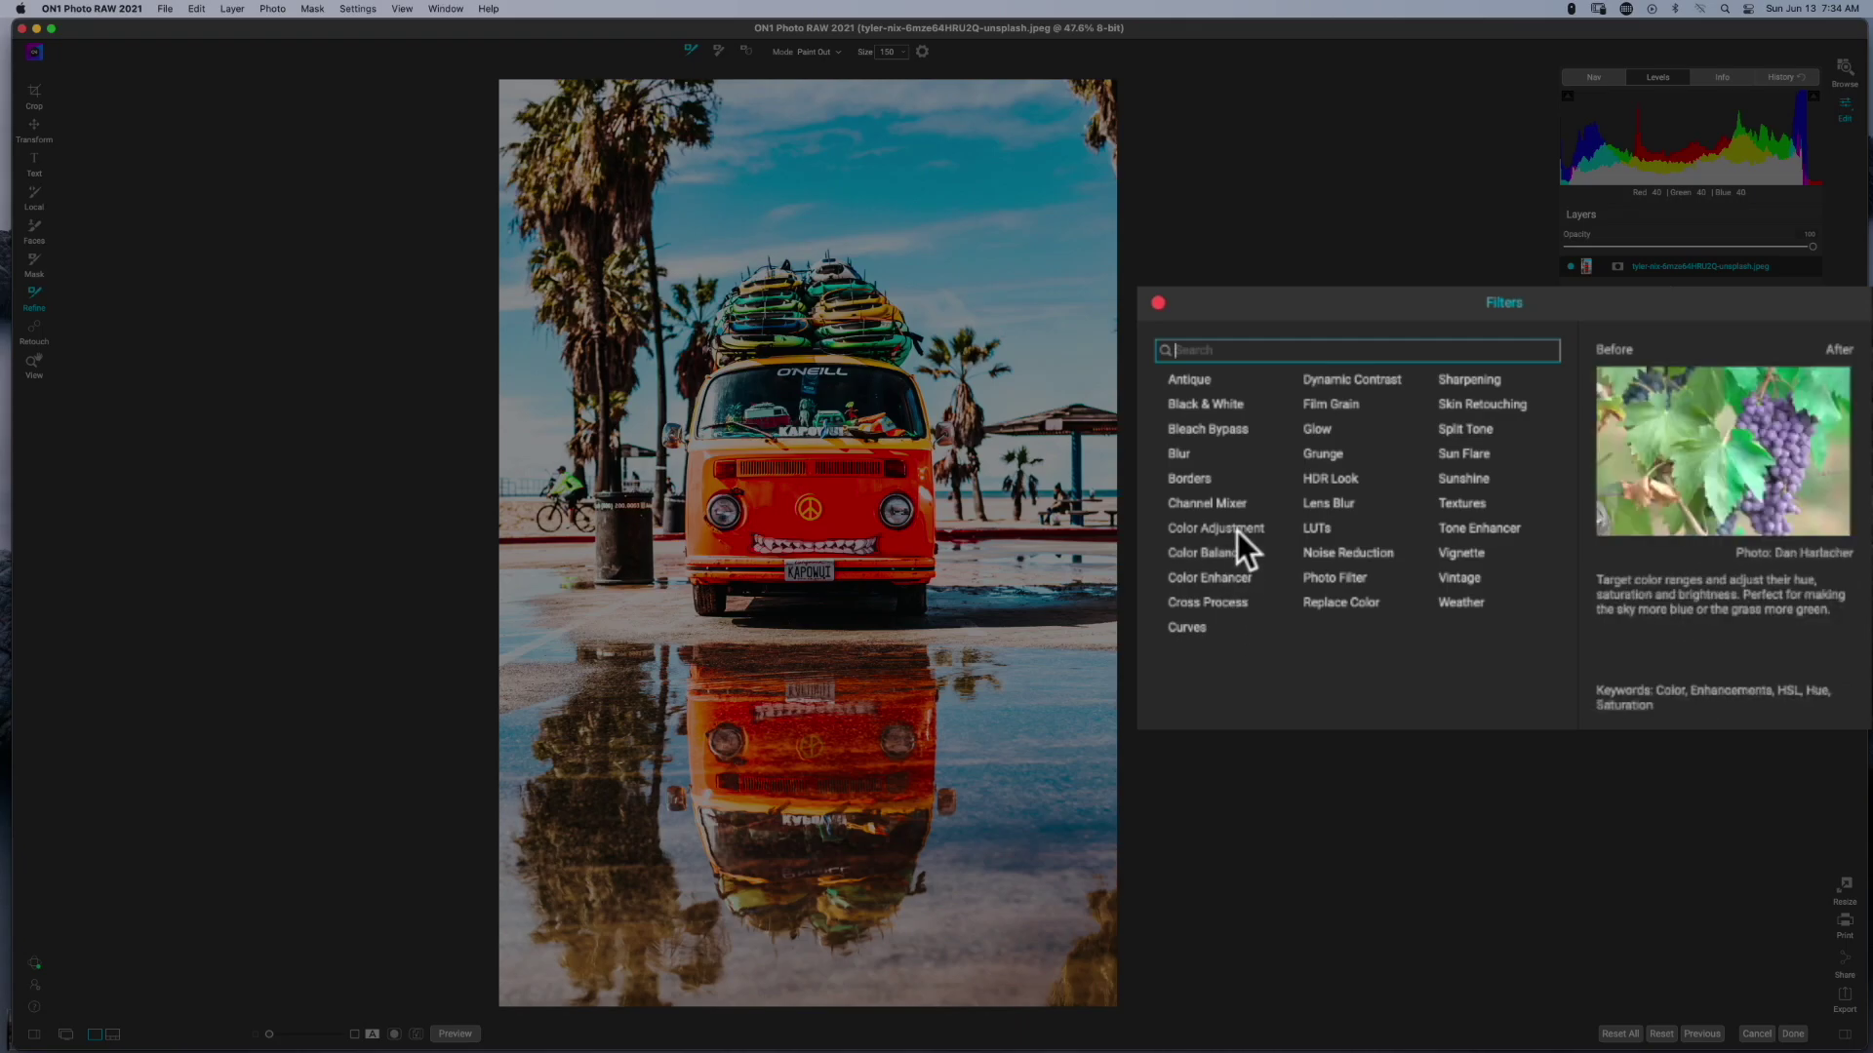
{"action": "left_click", "coordinate": [1236, 530]}
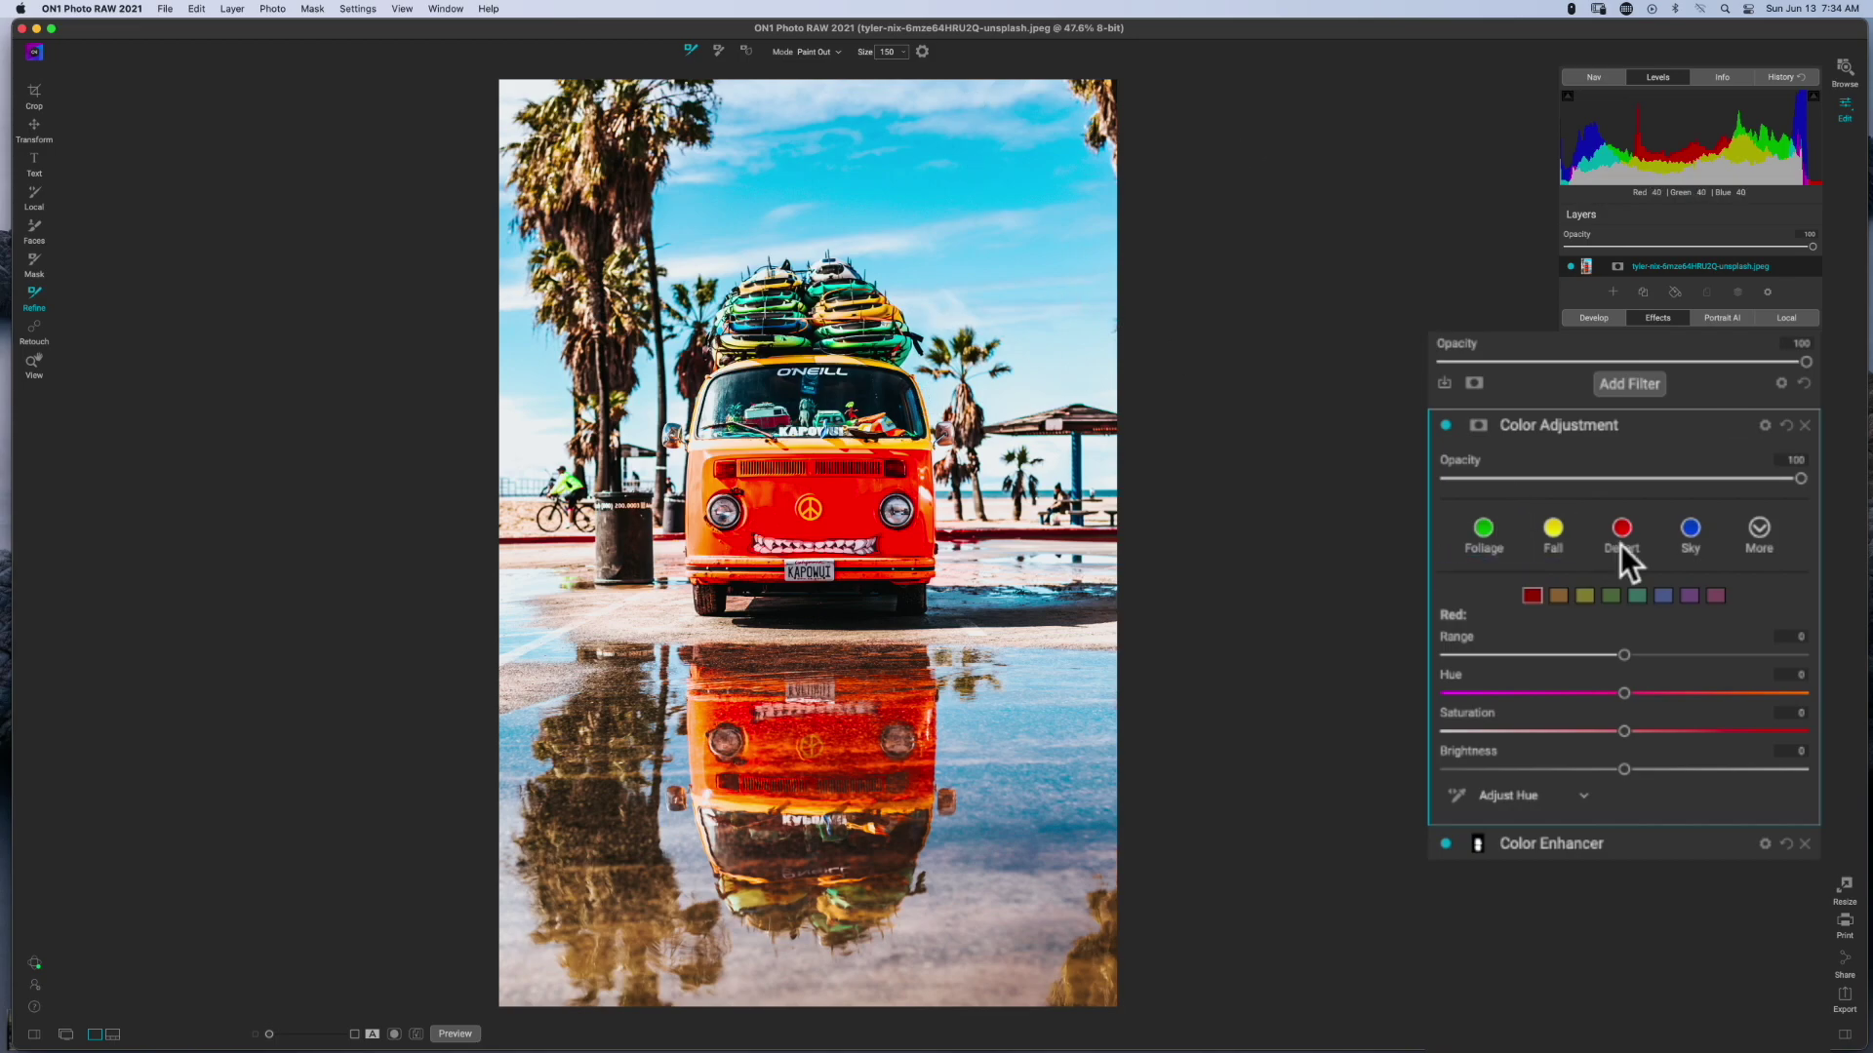
{"action": "left_click", "coordinate": [1691, 530]}
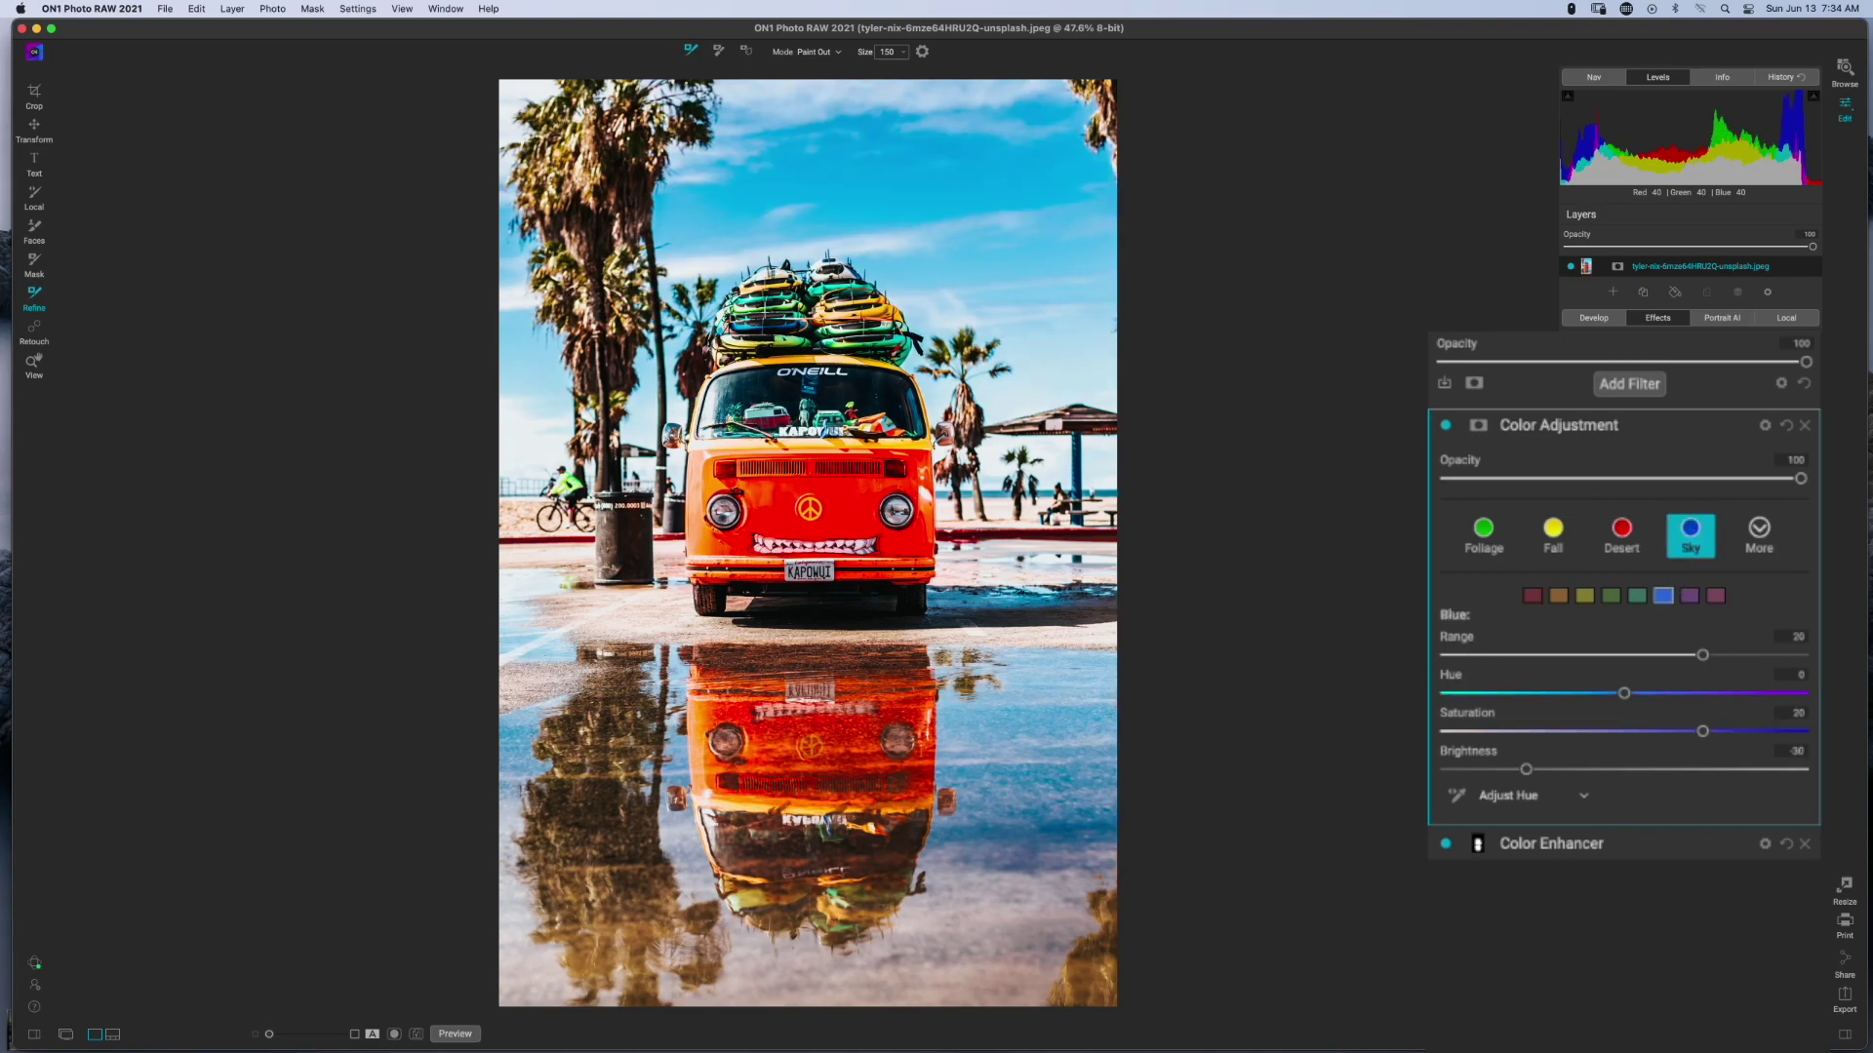
{"action": "left_click_drag", "start_coordinate": [1702, 730], "coordinate": [1776, 732]}
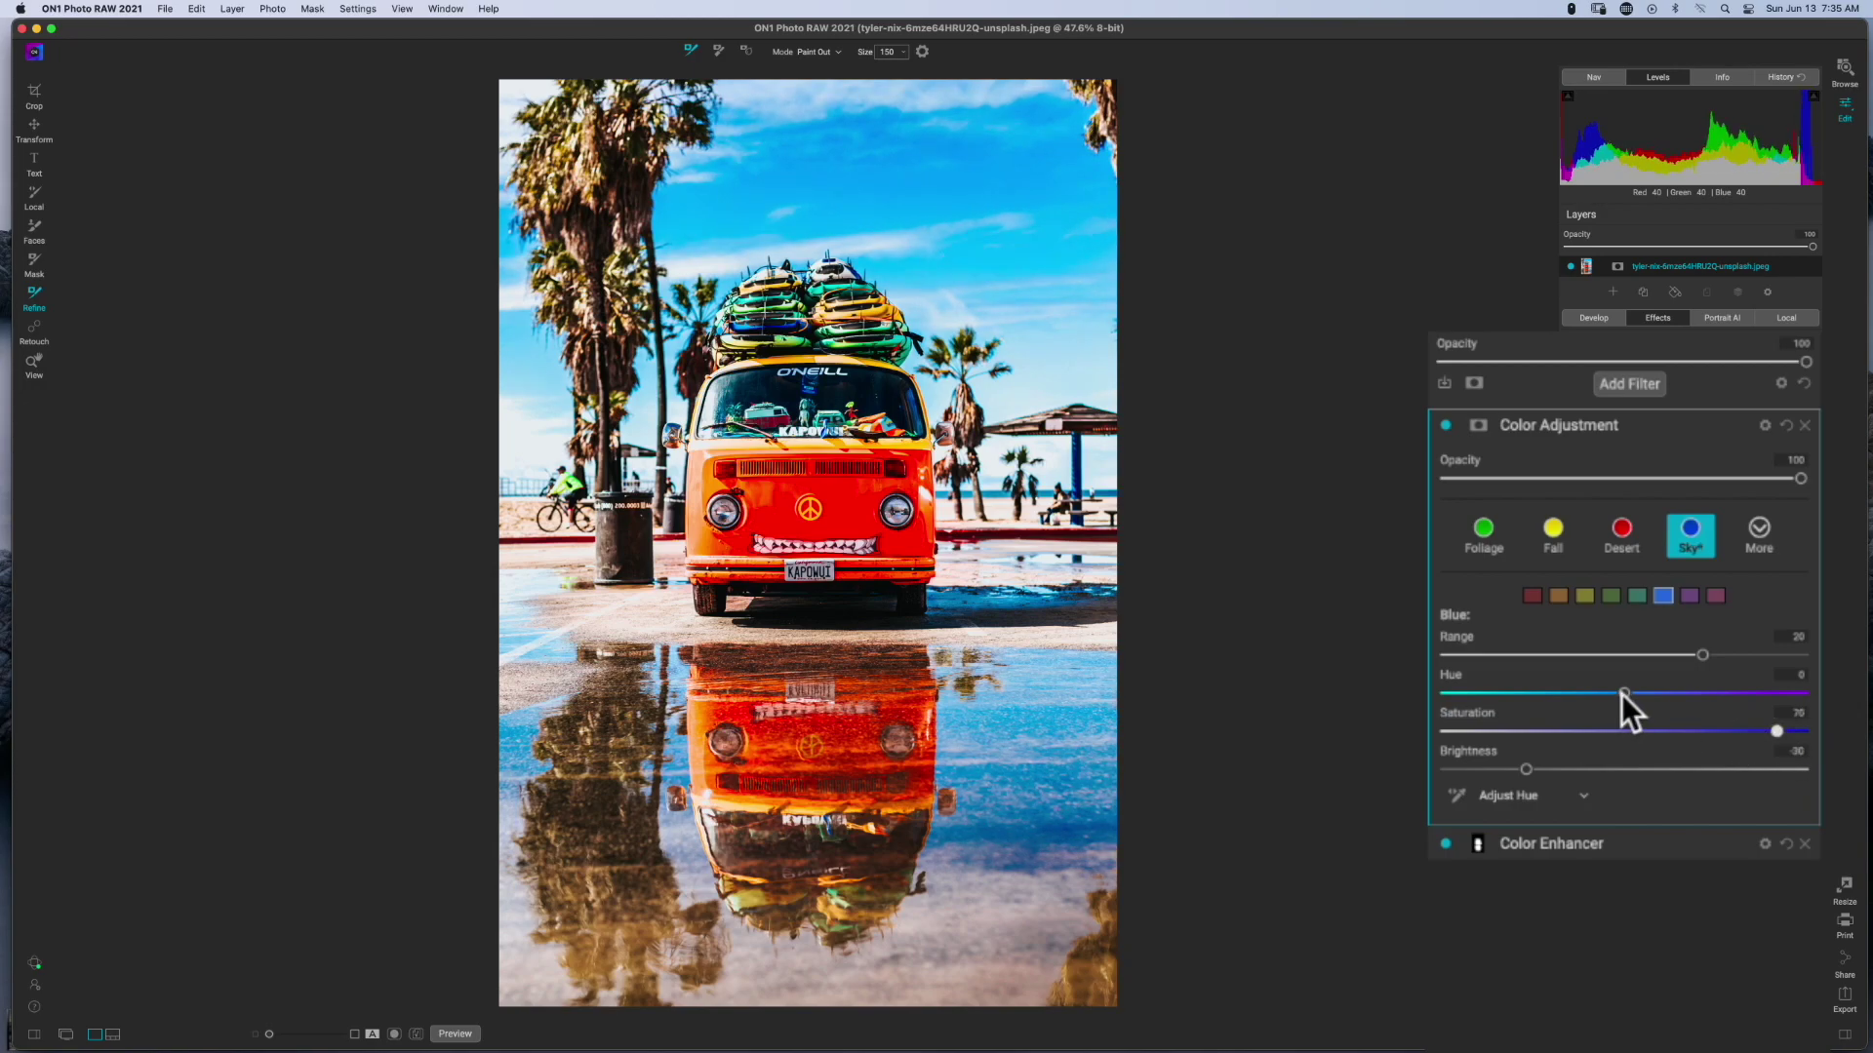
{"action": "left_click_drag", "start_coordinate": [1624, 694], "coordinate": [1674, 713]}
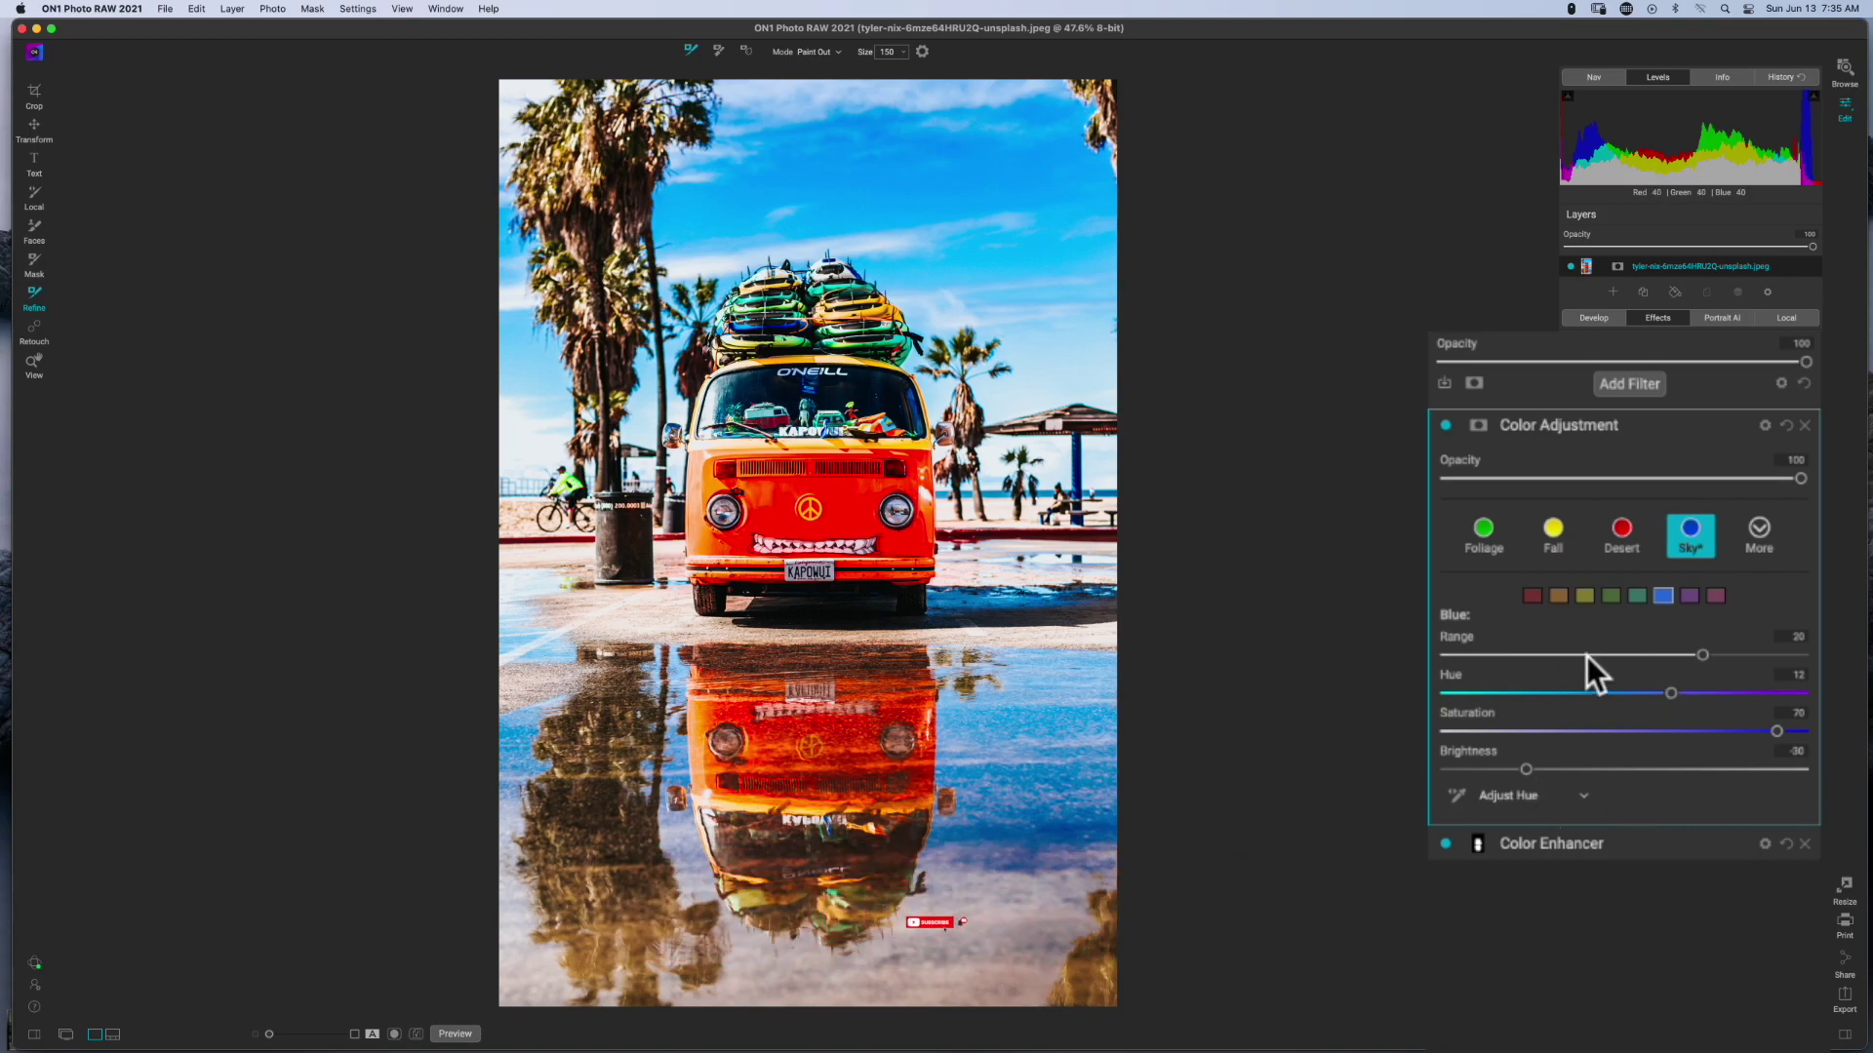
Mask the sky Color Adjustment with a Linear Bottom gradient and narrow its transition band.
{"action": "left_click", "coordinate": [1479, 426]}
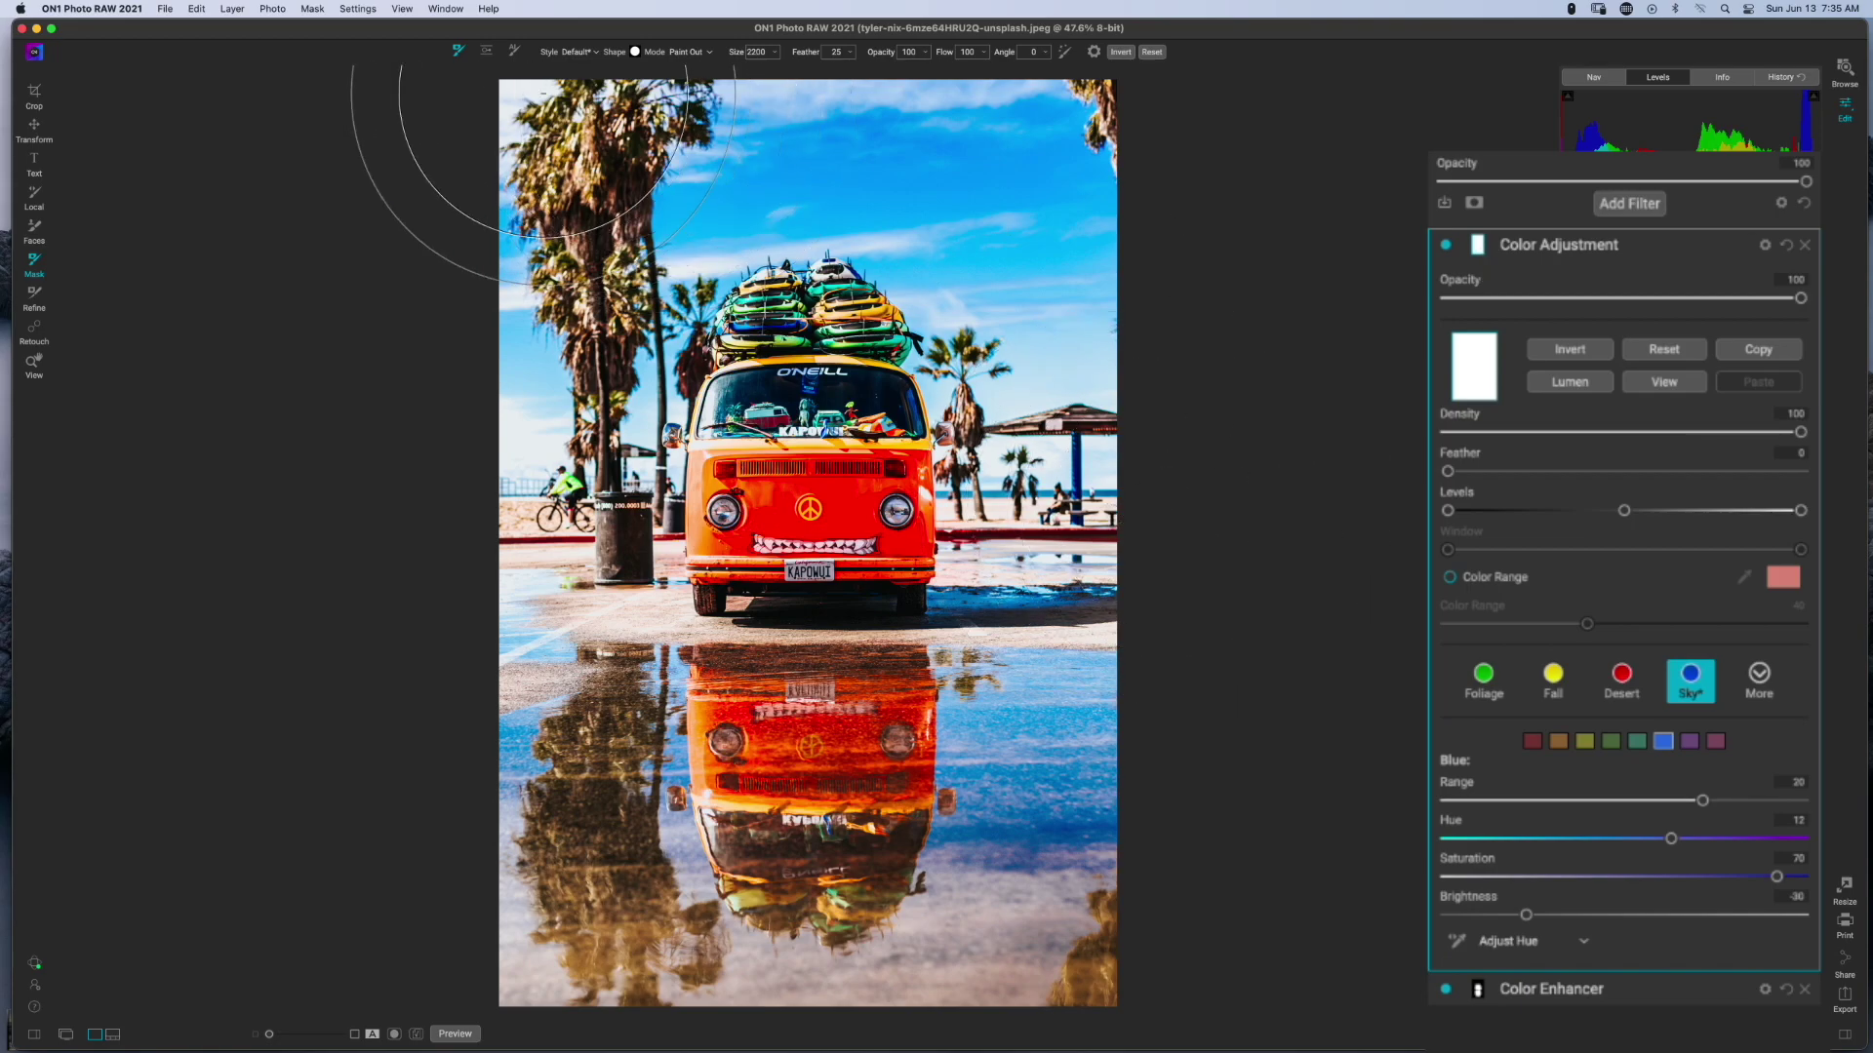
{"action": "left_click", "coordinate": [485, 50]}
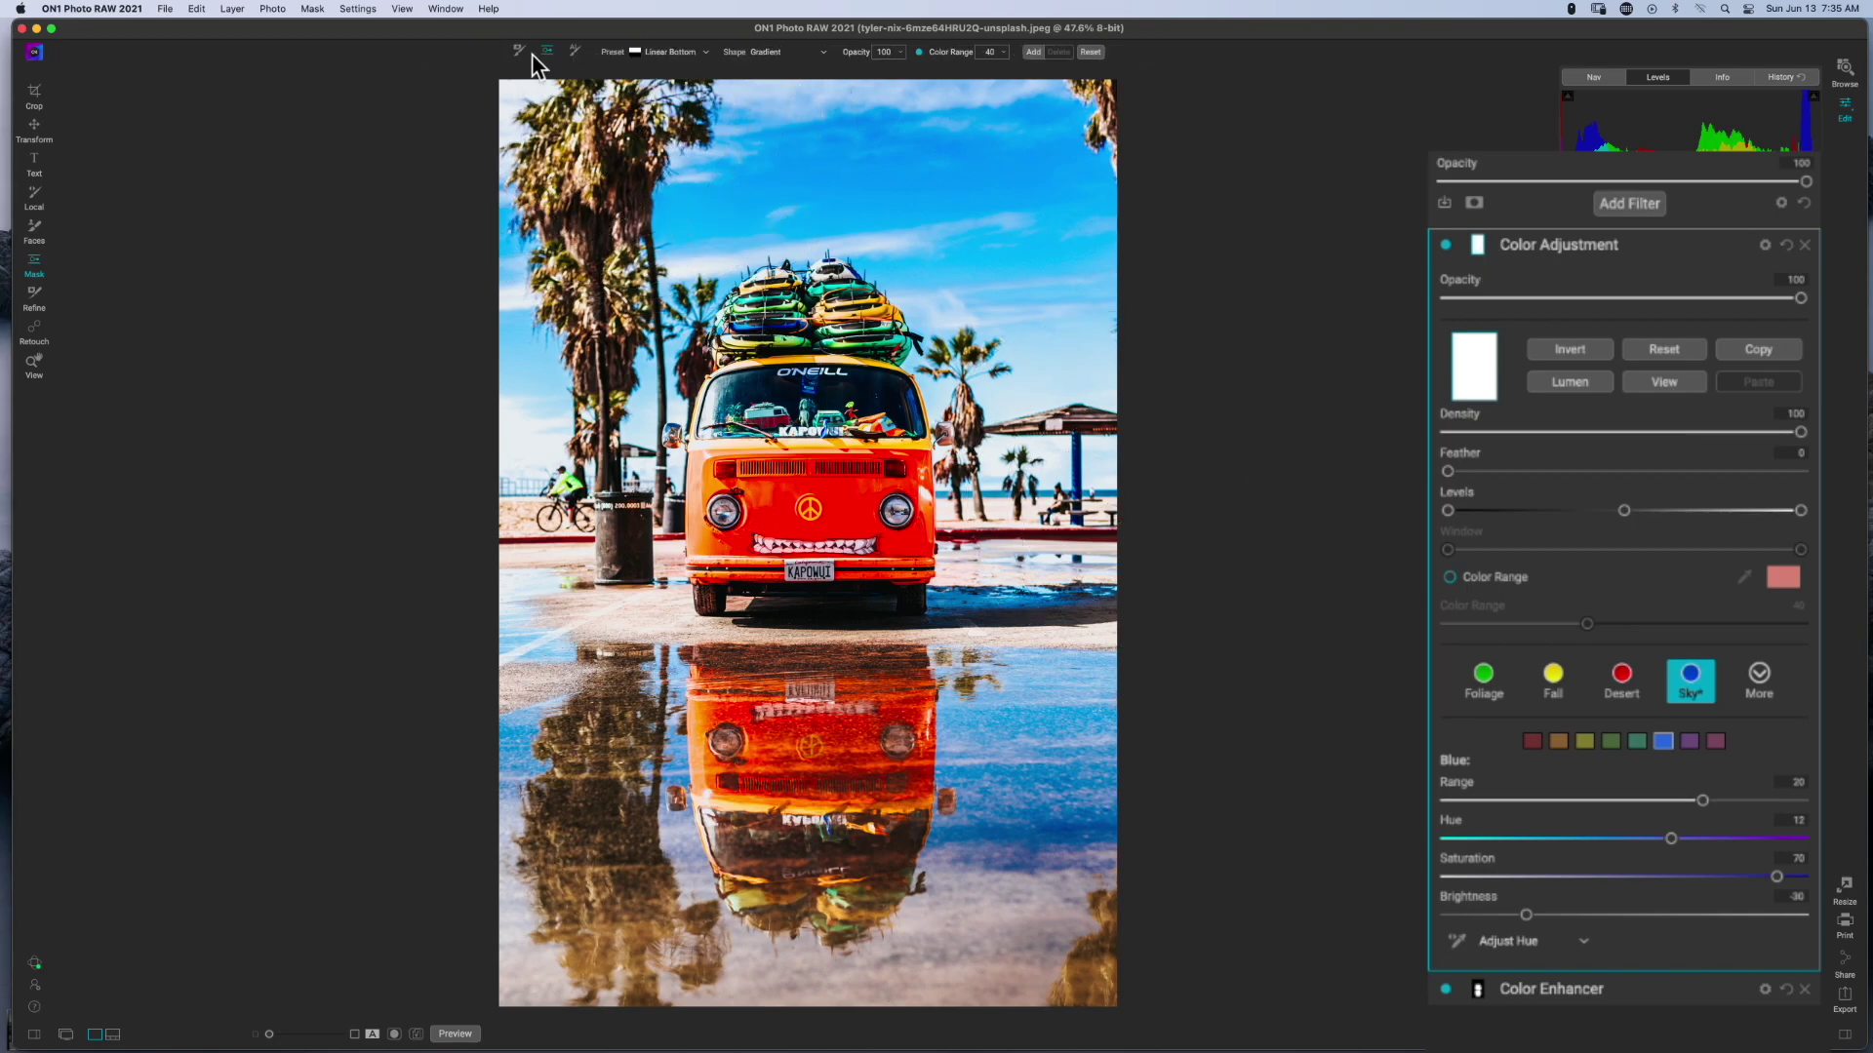
{"action": "left_click", "coordinate": [662, 57]}
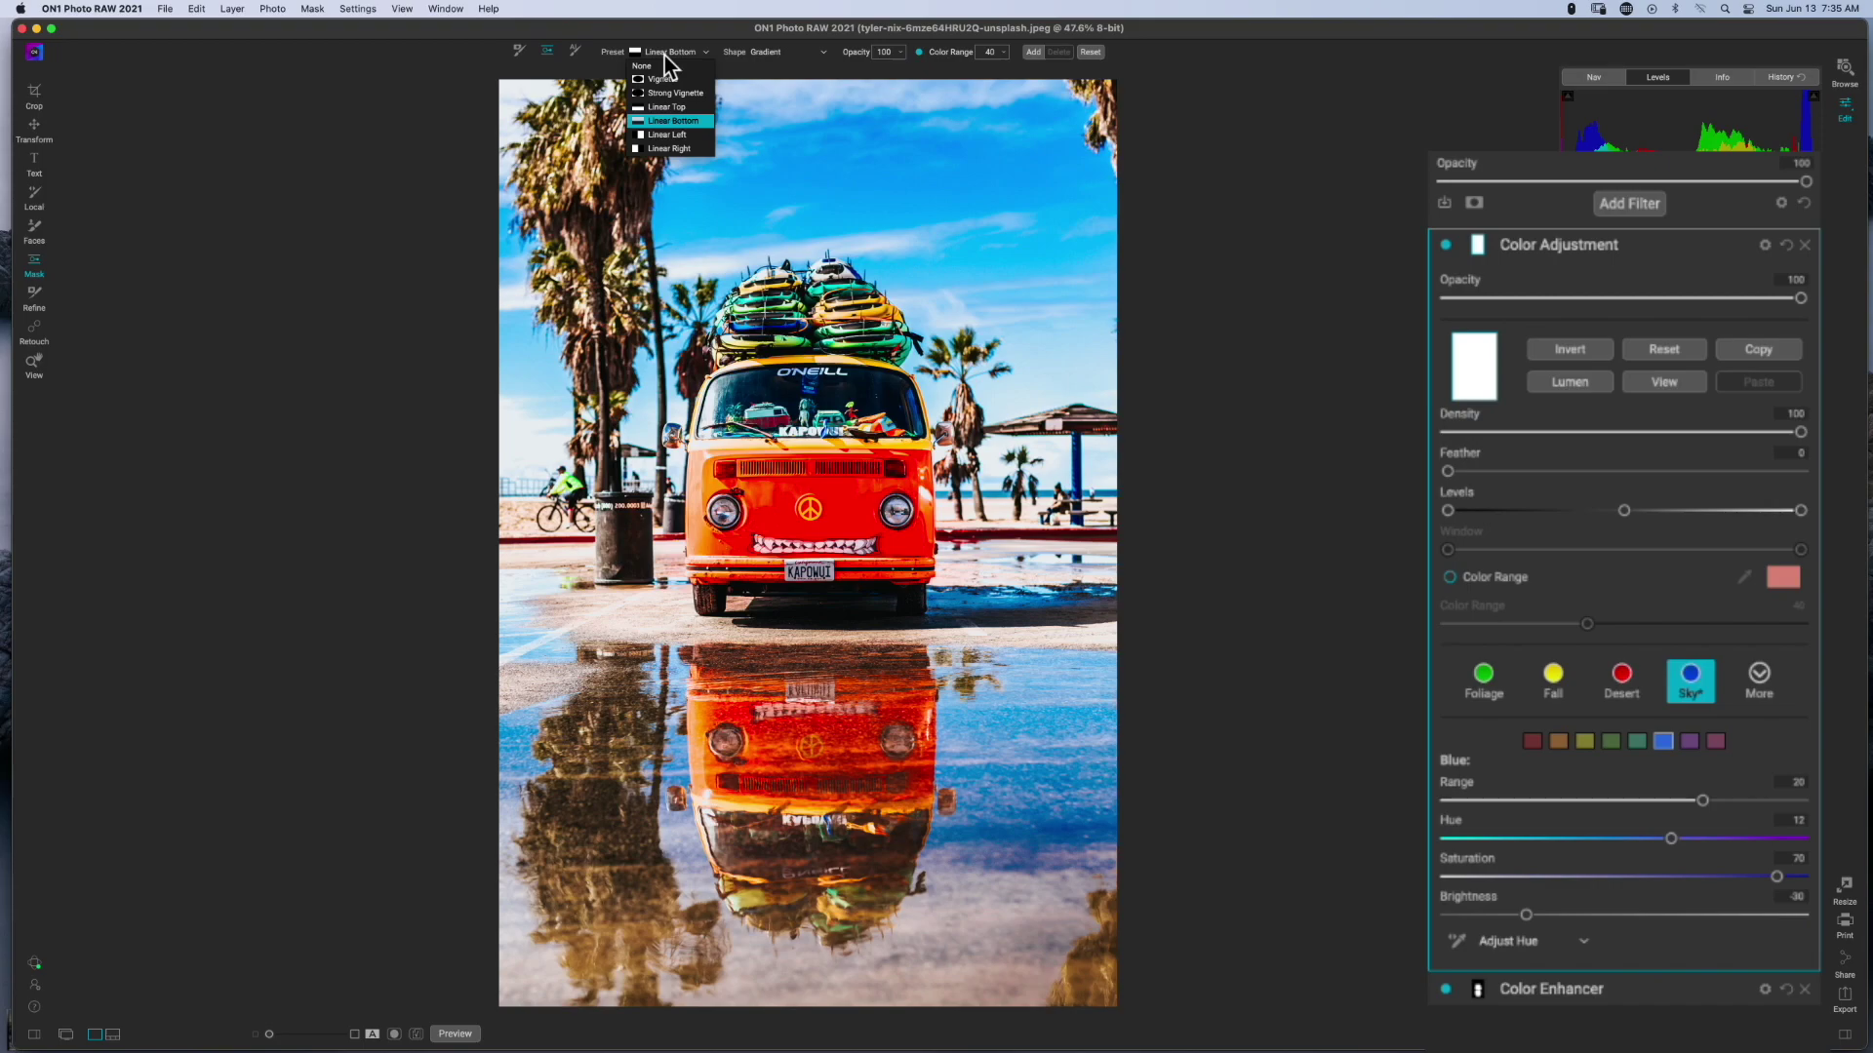
{"action": "left_click", "coordinate": [665, 56]}
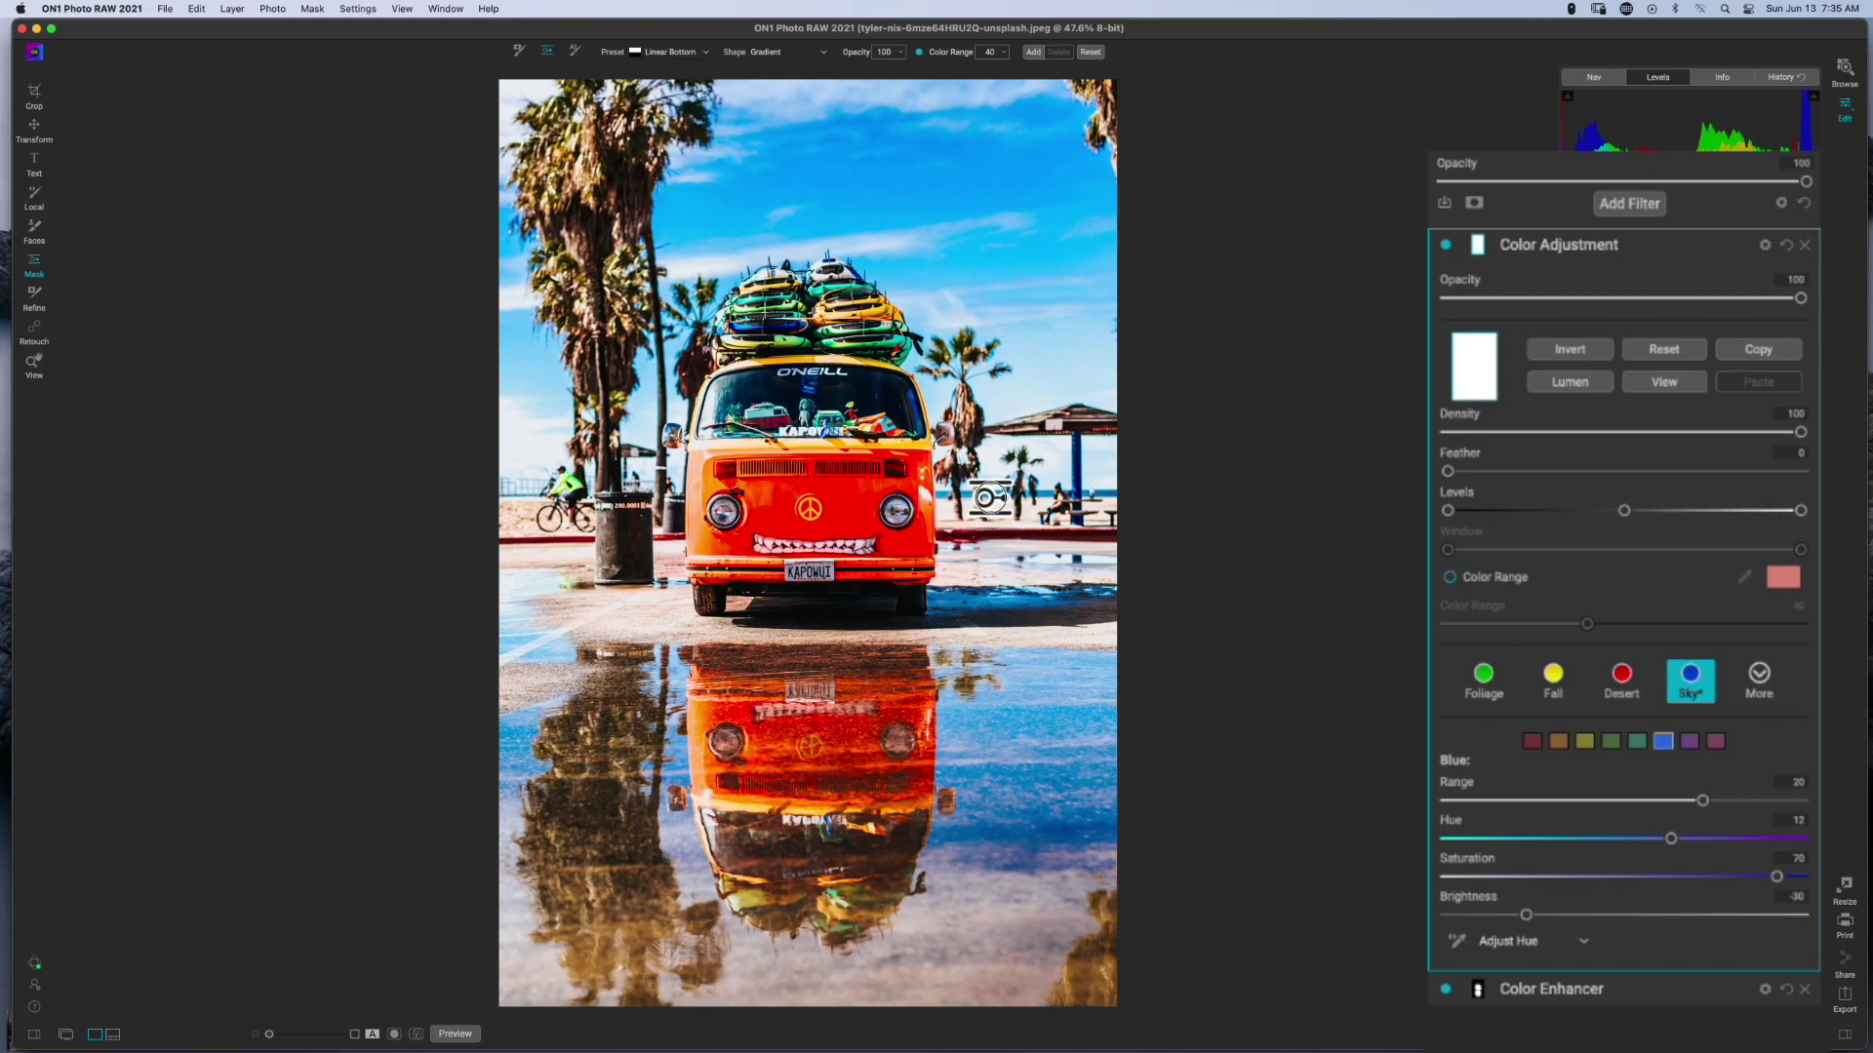
{"action": "left_click", "coordinate": [990, 498]}
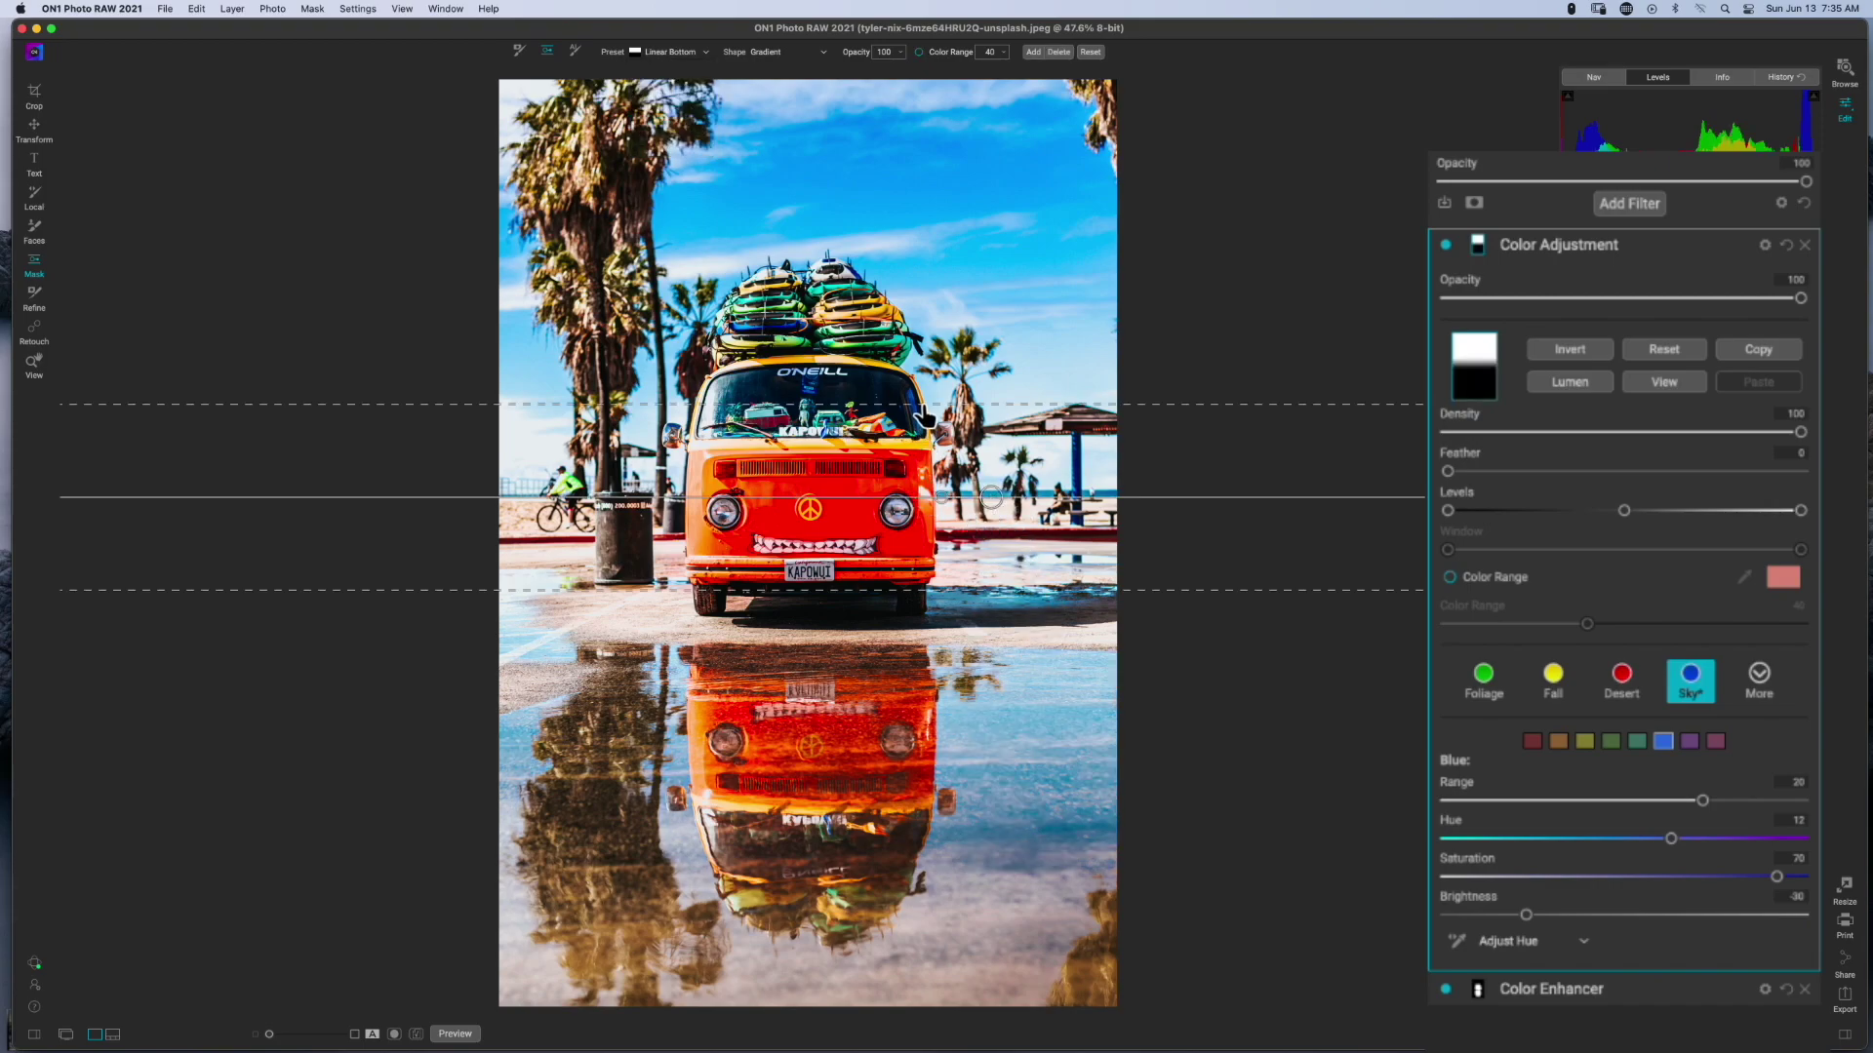
{"action": "left_click_drag", "start_coordinate": [921, 405], "coordinate": [992, 519]}
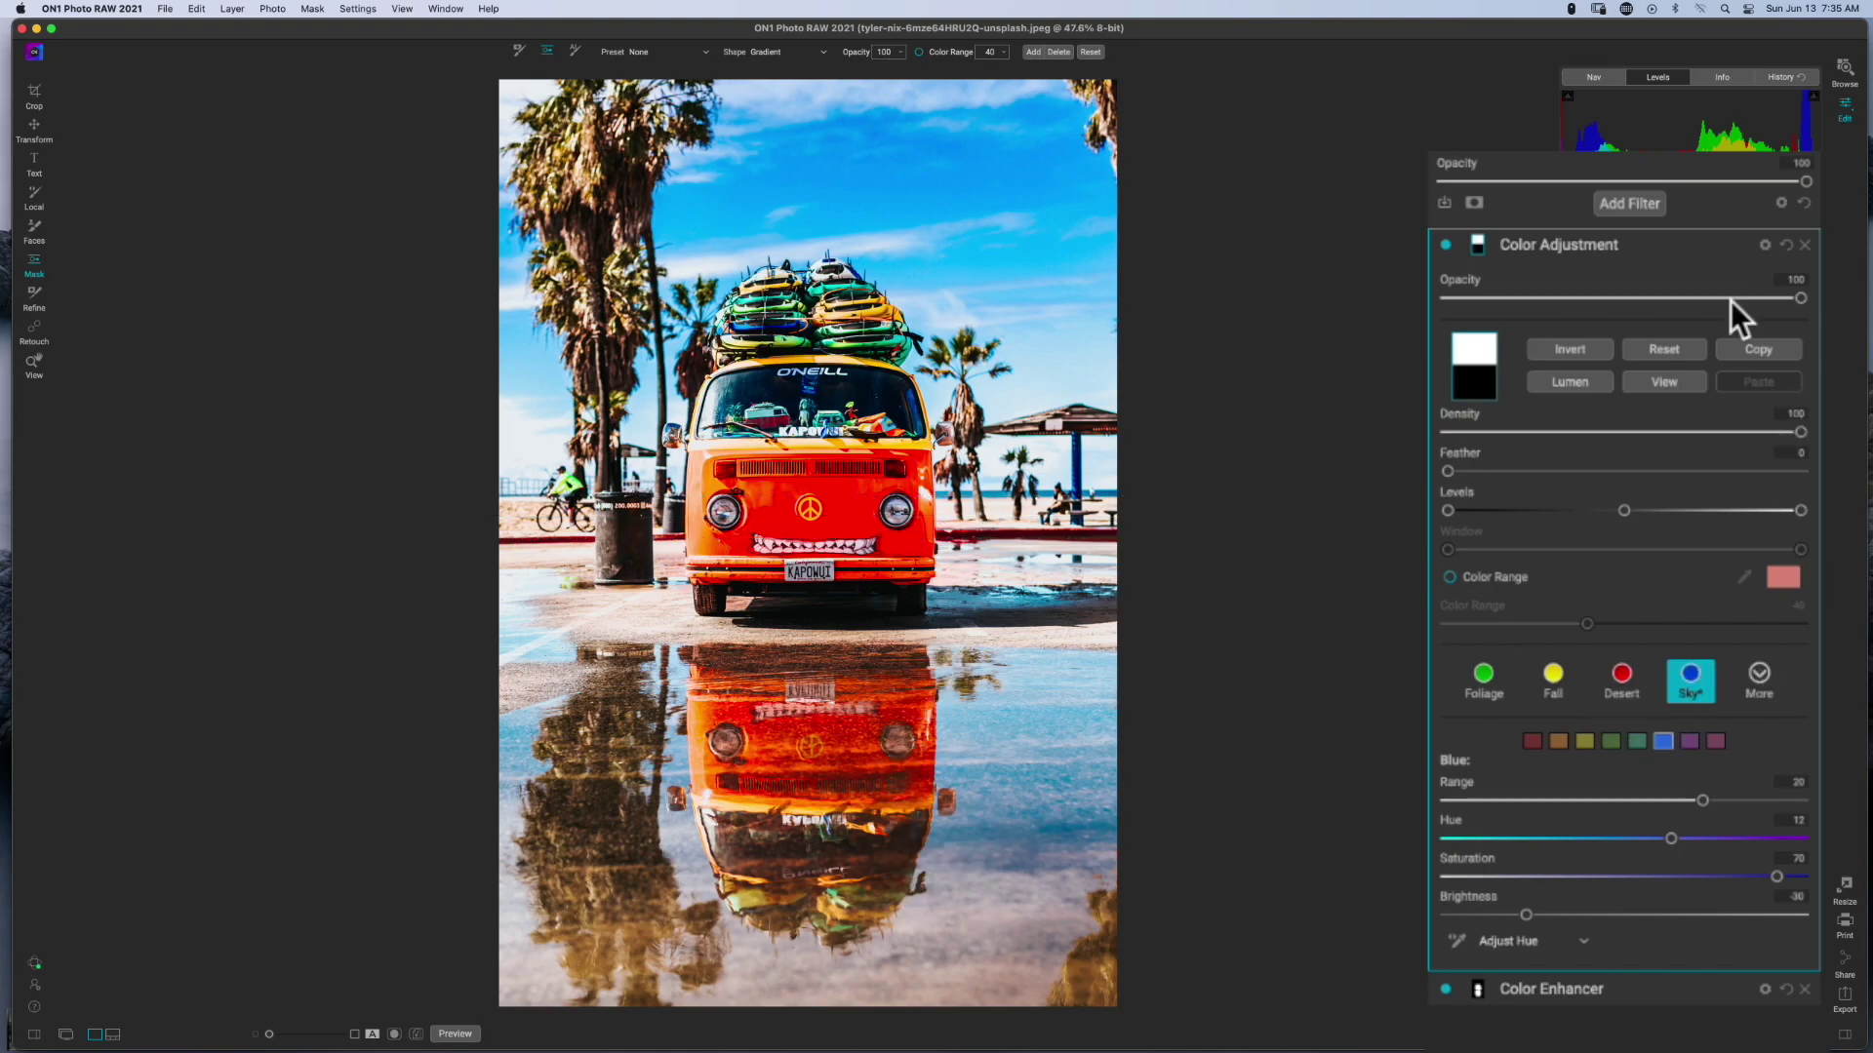
Collapse the sky filter and add a second Color Adjustment filter.
{"action": "left_click", "coordinate": [1682, 244]}
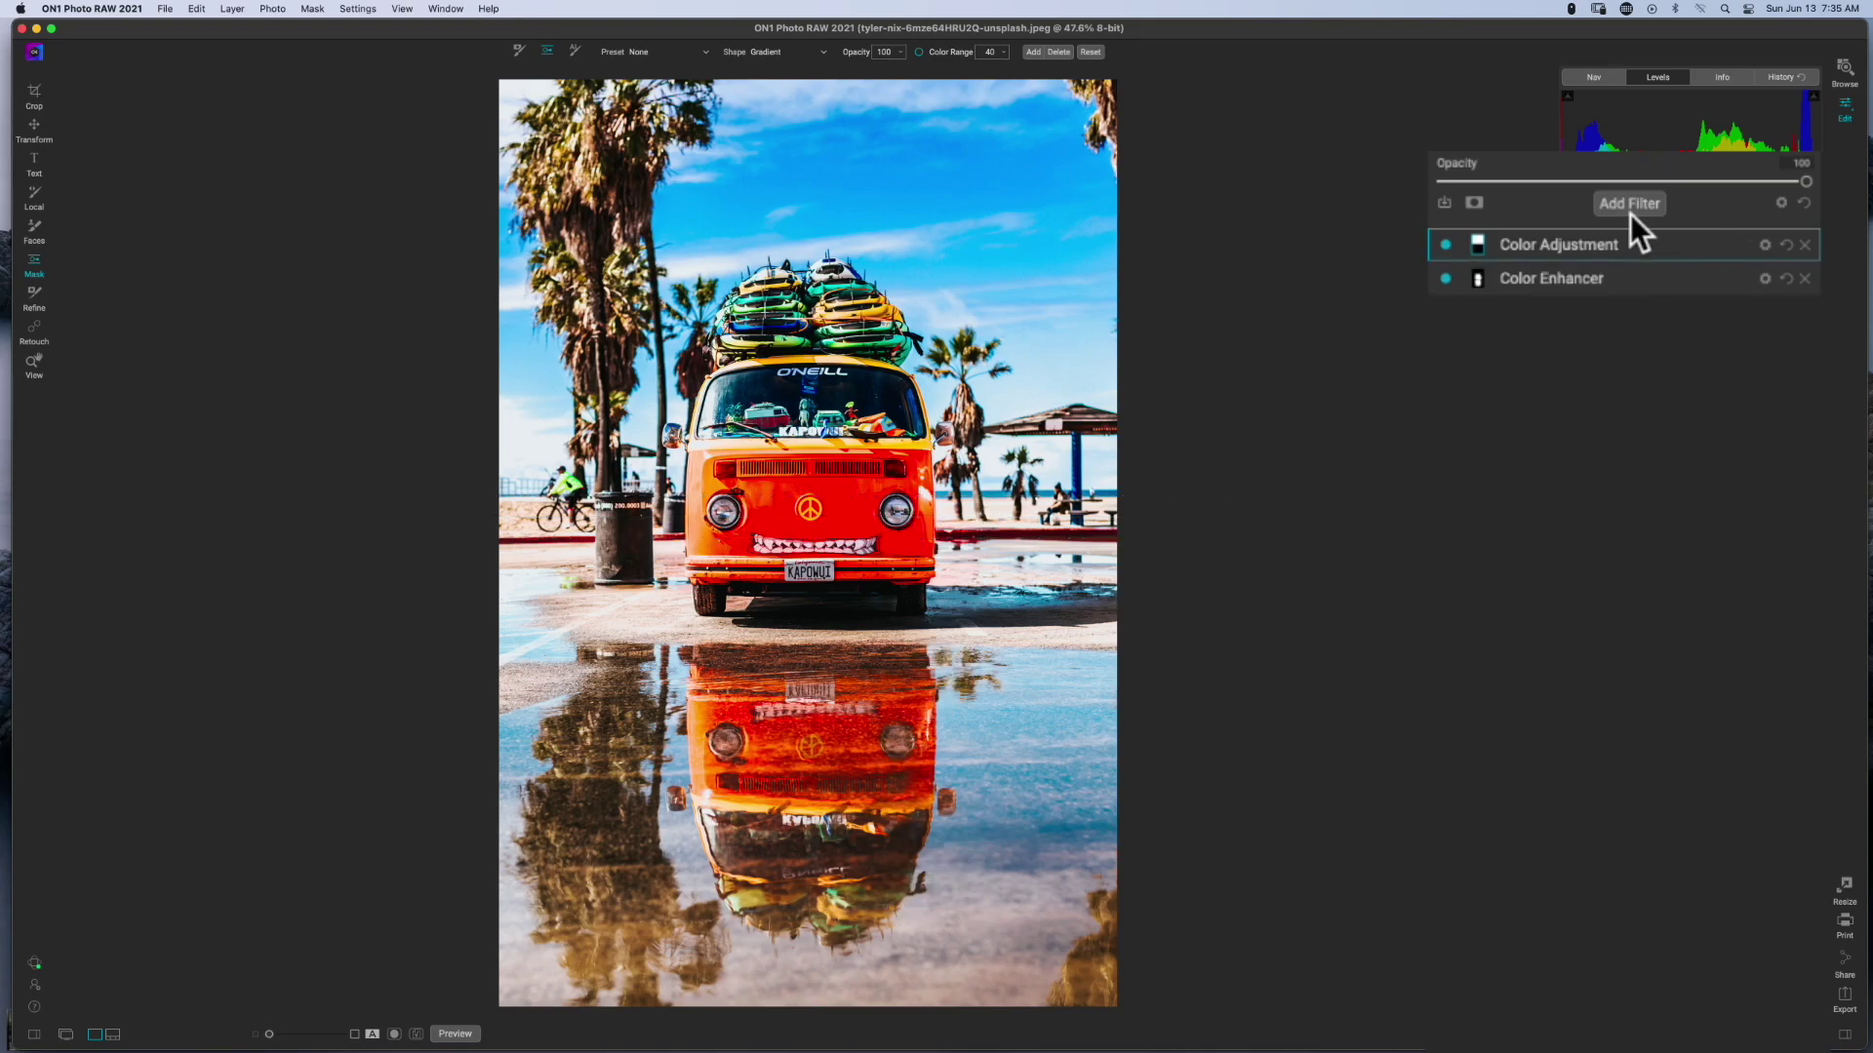
{"action": "left_click", "coordinate": [1693, 369]}
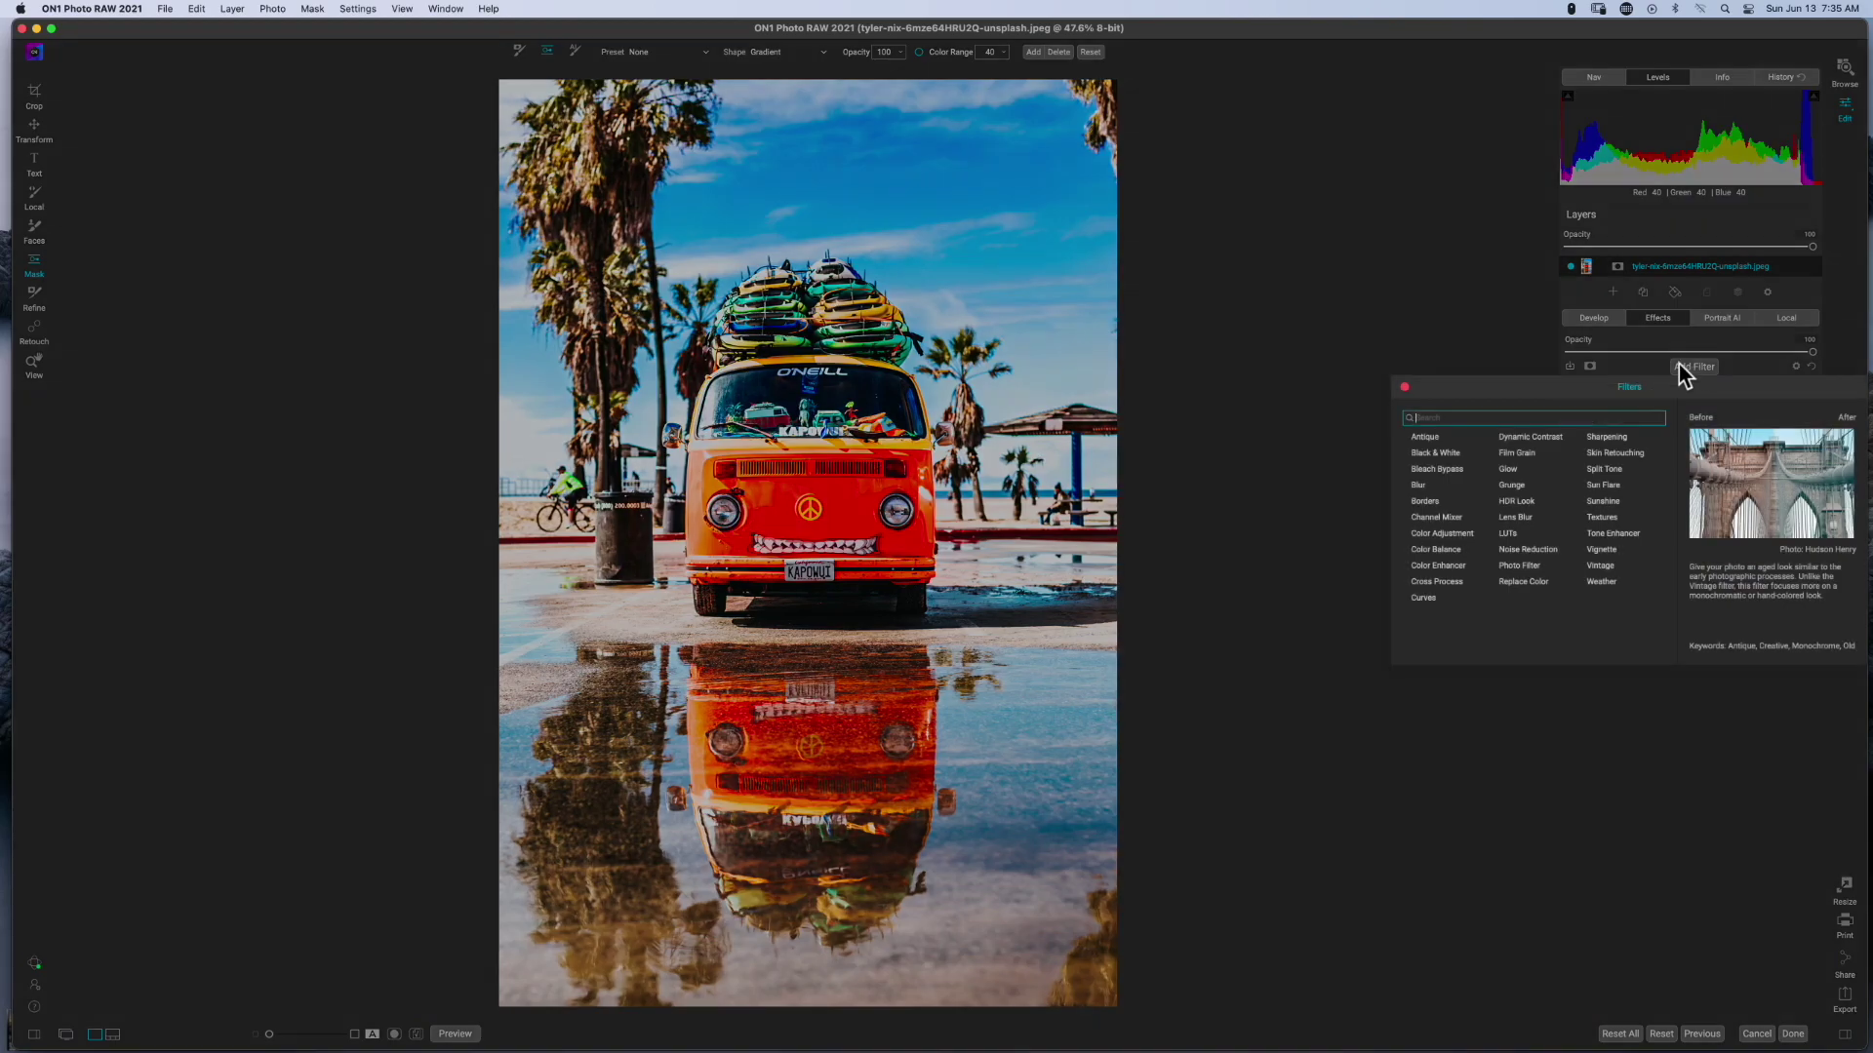
{"action": "left_click", "coordinate": [1457, 536]}
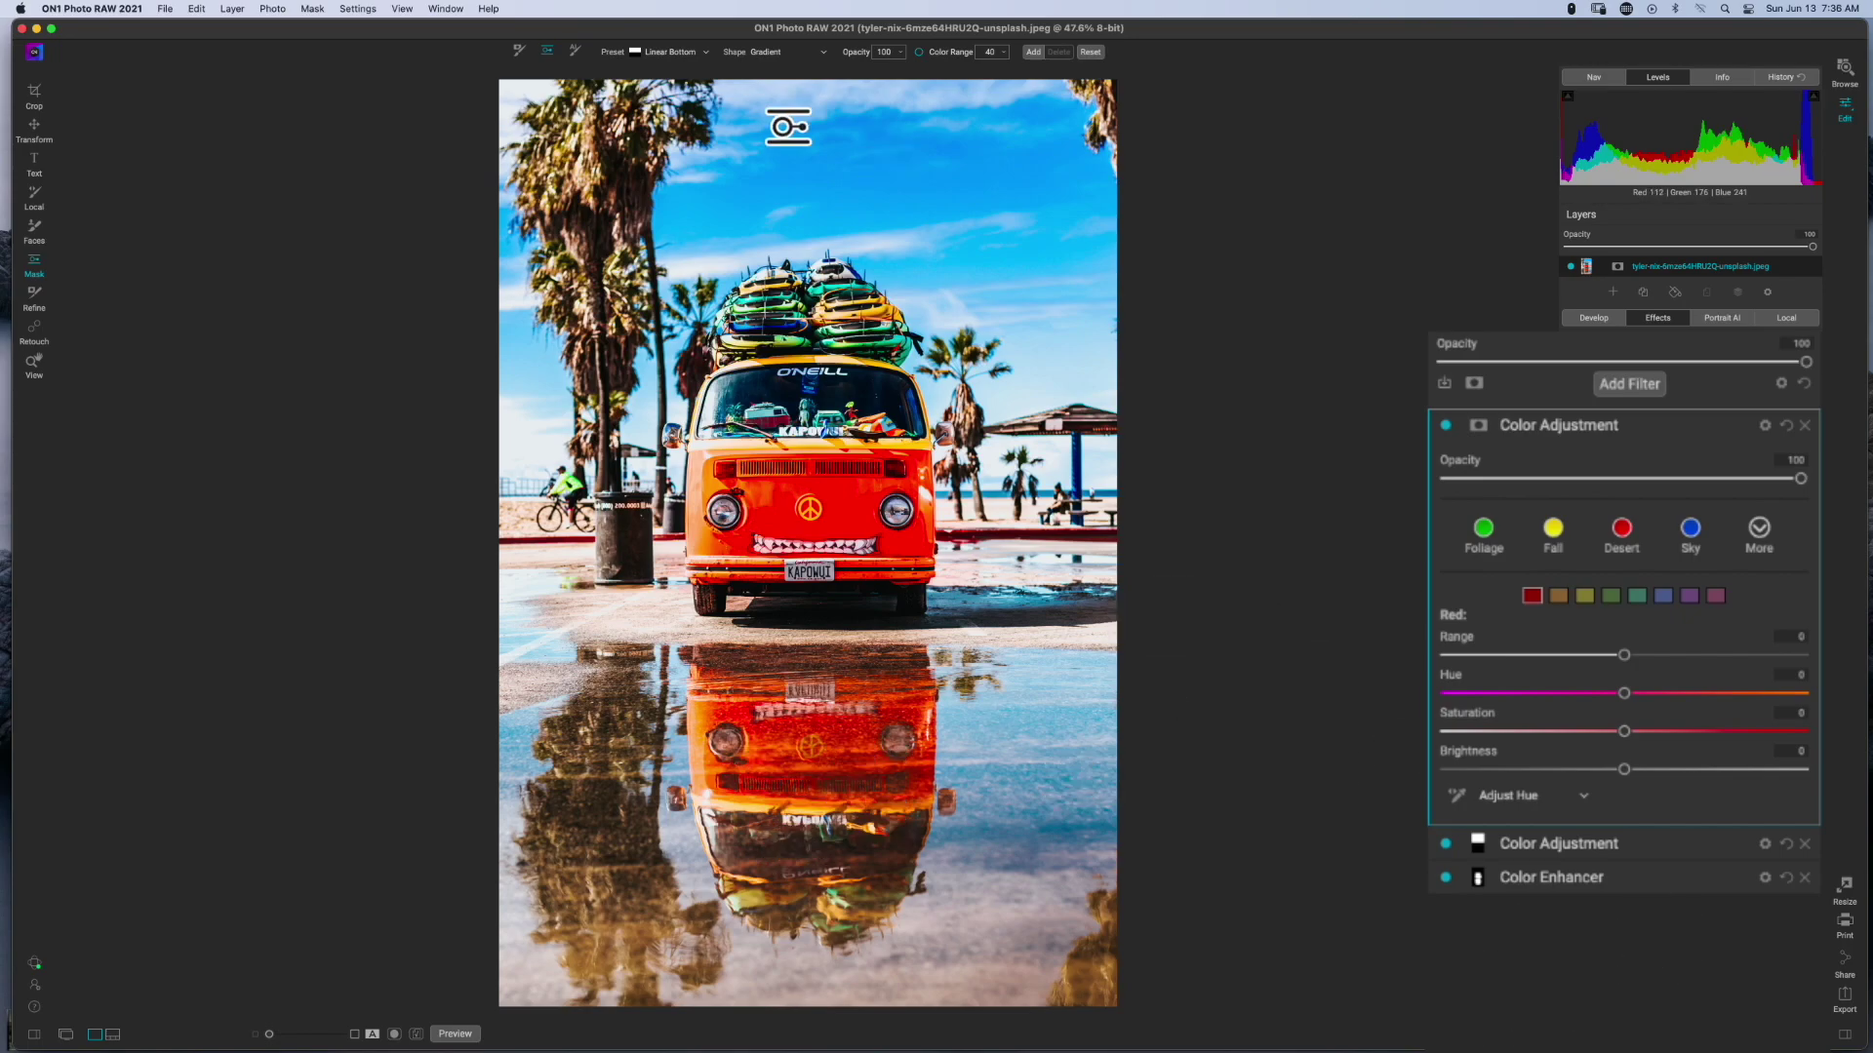
Mask the new filter with a Linear Top gradient tightened along the van's base.
{"action": "left_click", "coordinate": [664, 52]}
{"action": "left_click", "coordinate": [669, 106]}
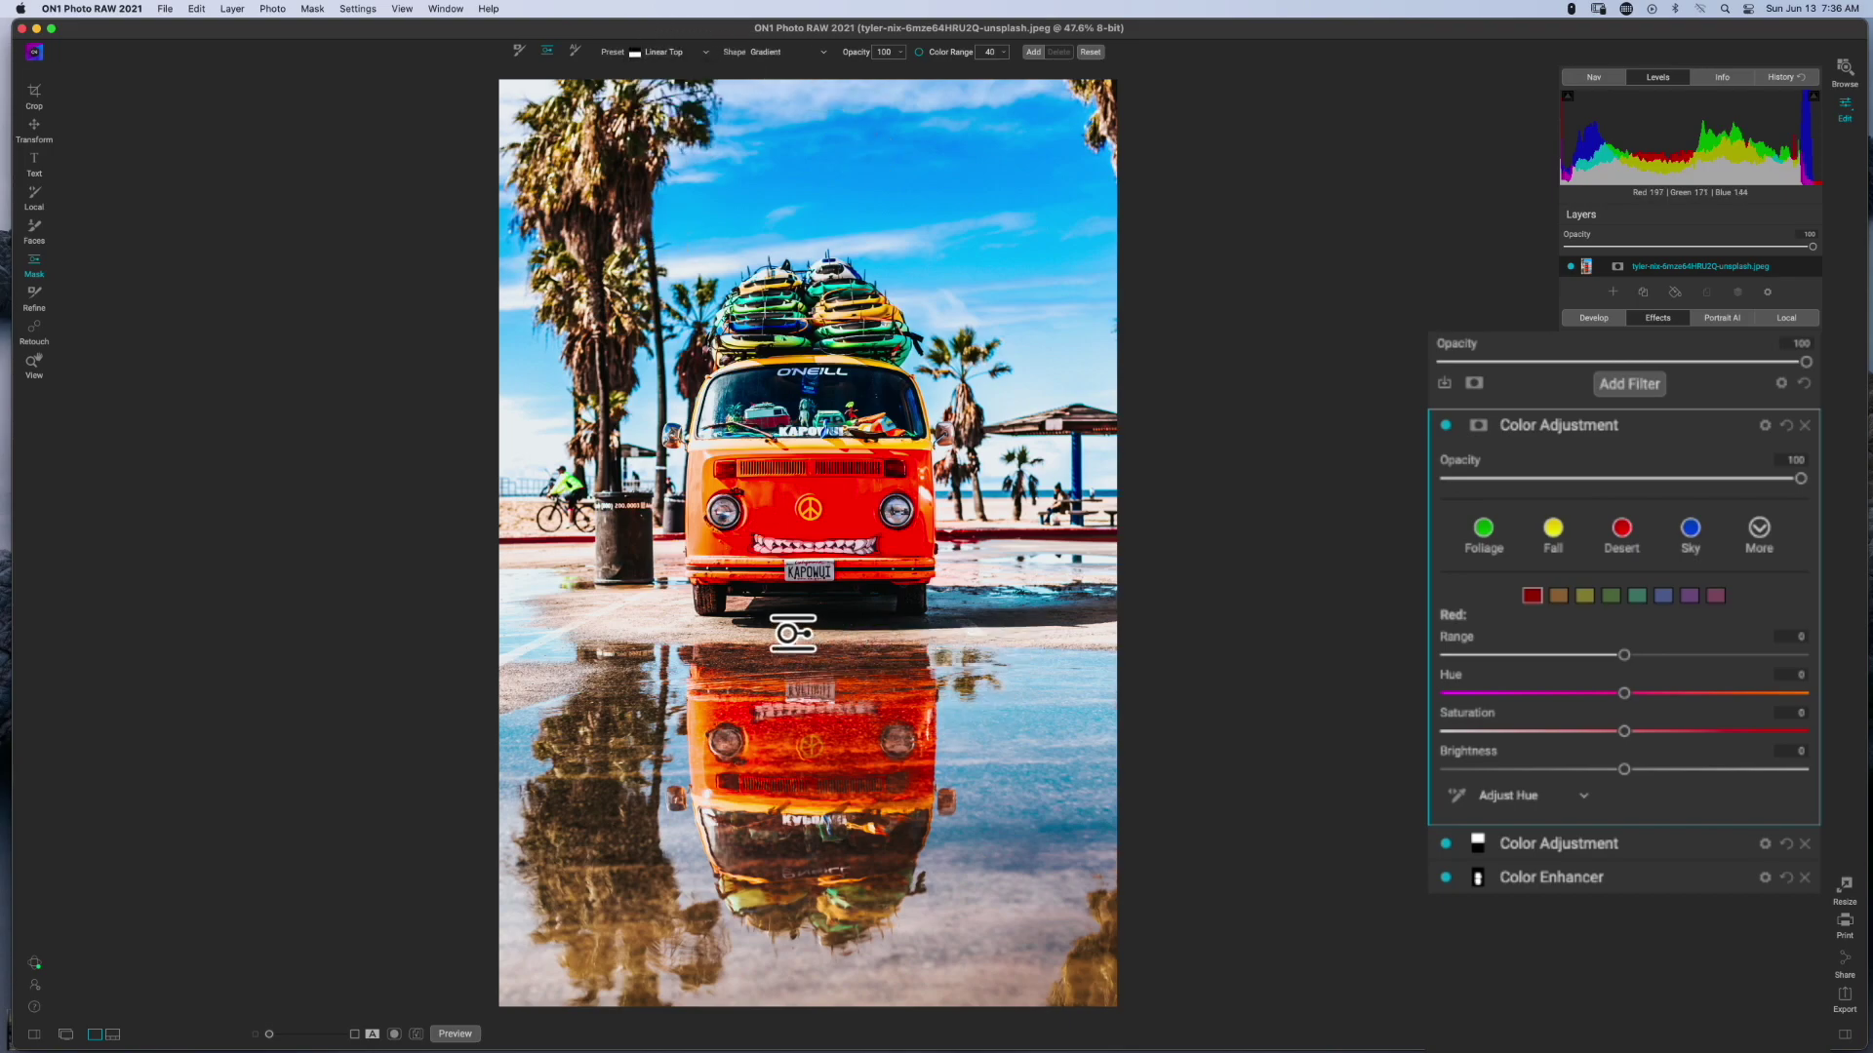
{"action": "left_click", "coordinate": [795, 625]}
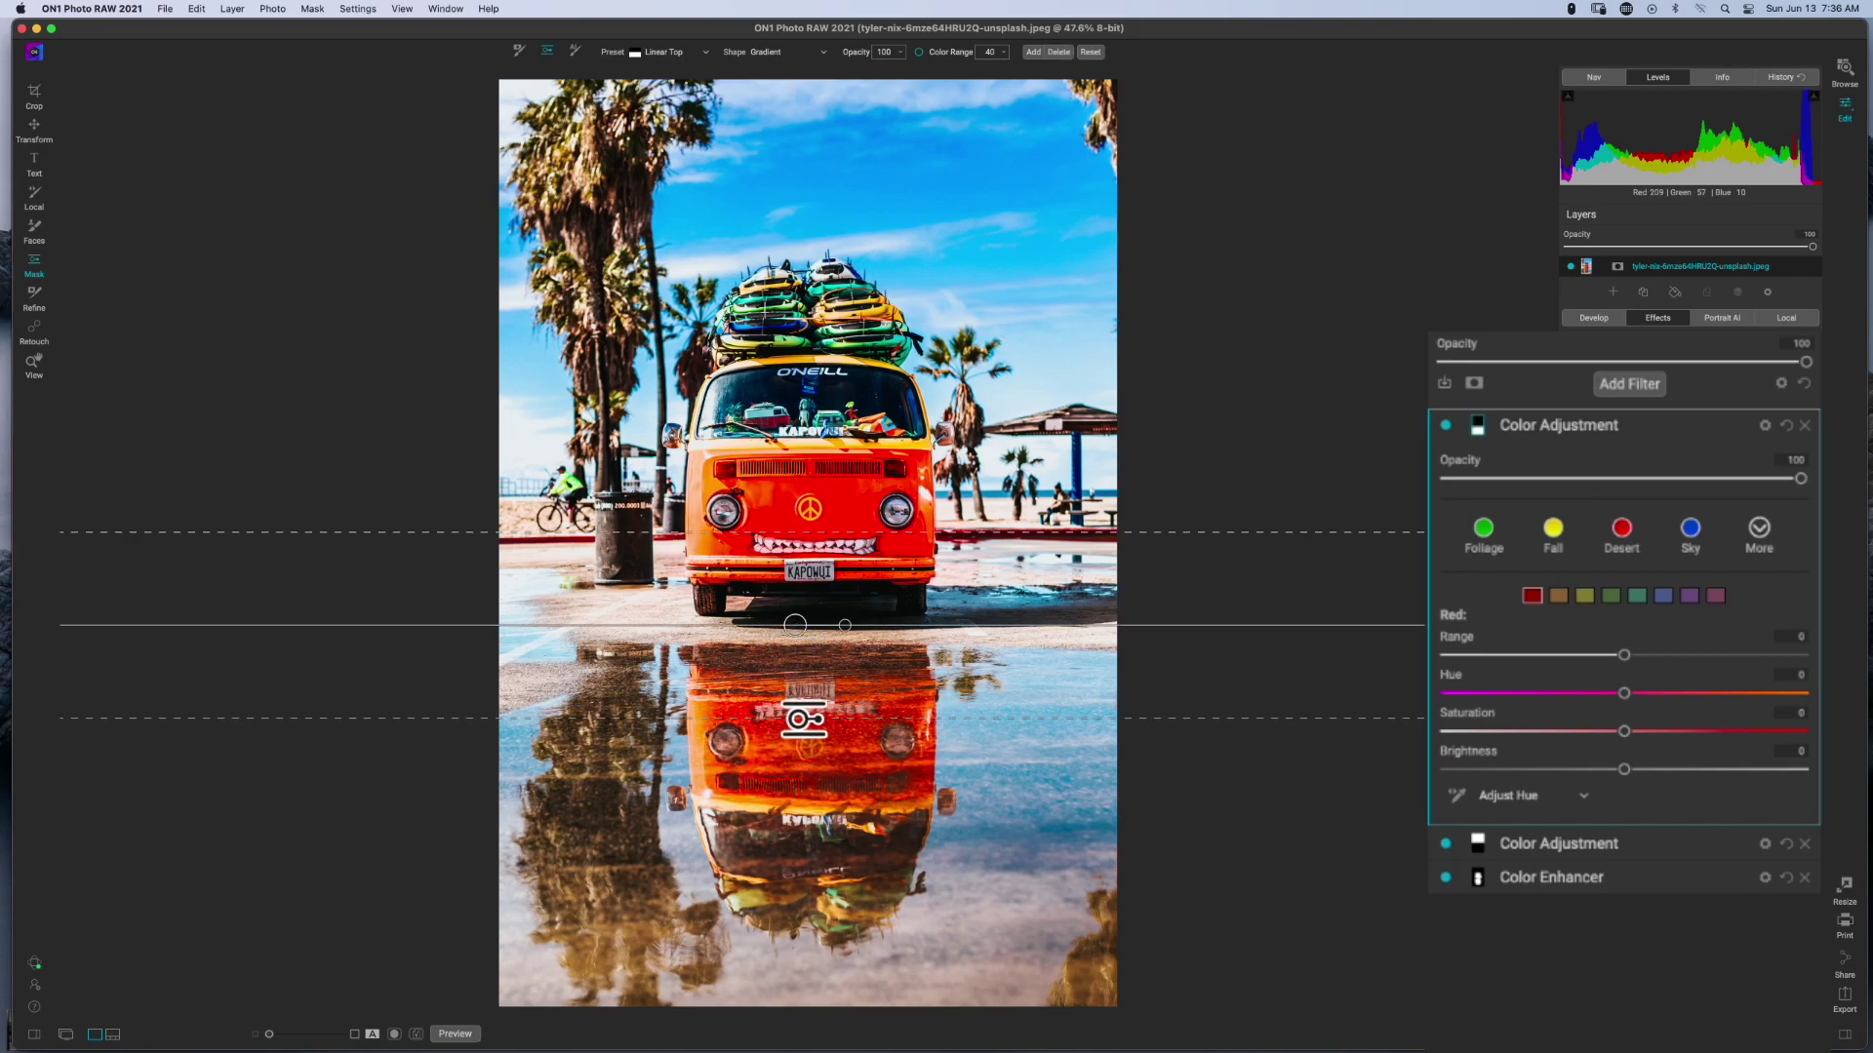
{"action": "left_click_drag", "start_coordinate": [800, 719], "coordinate": [800, 647]}
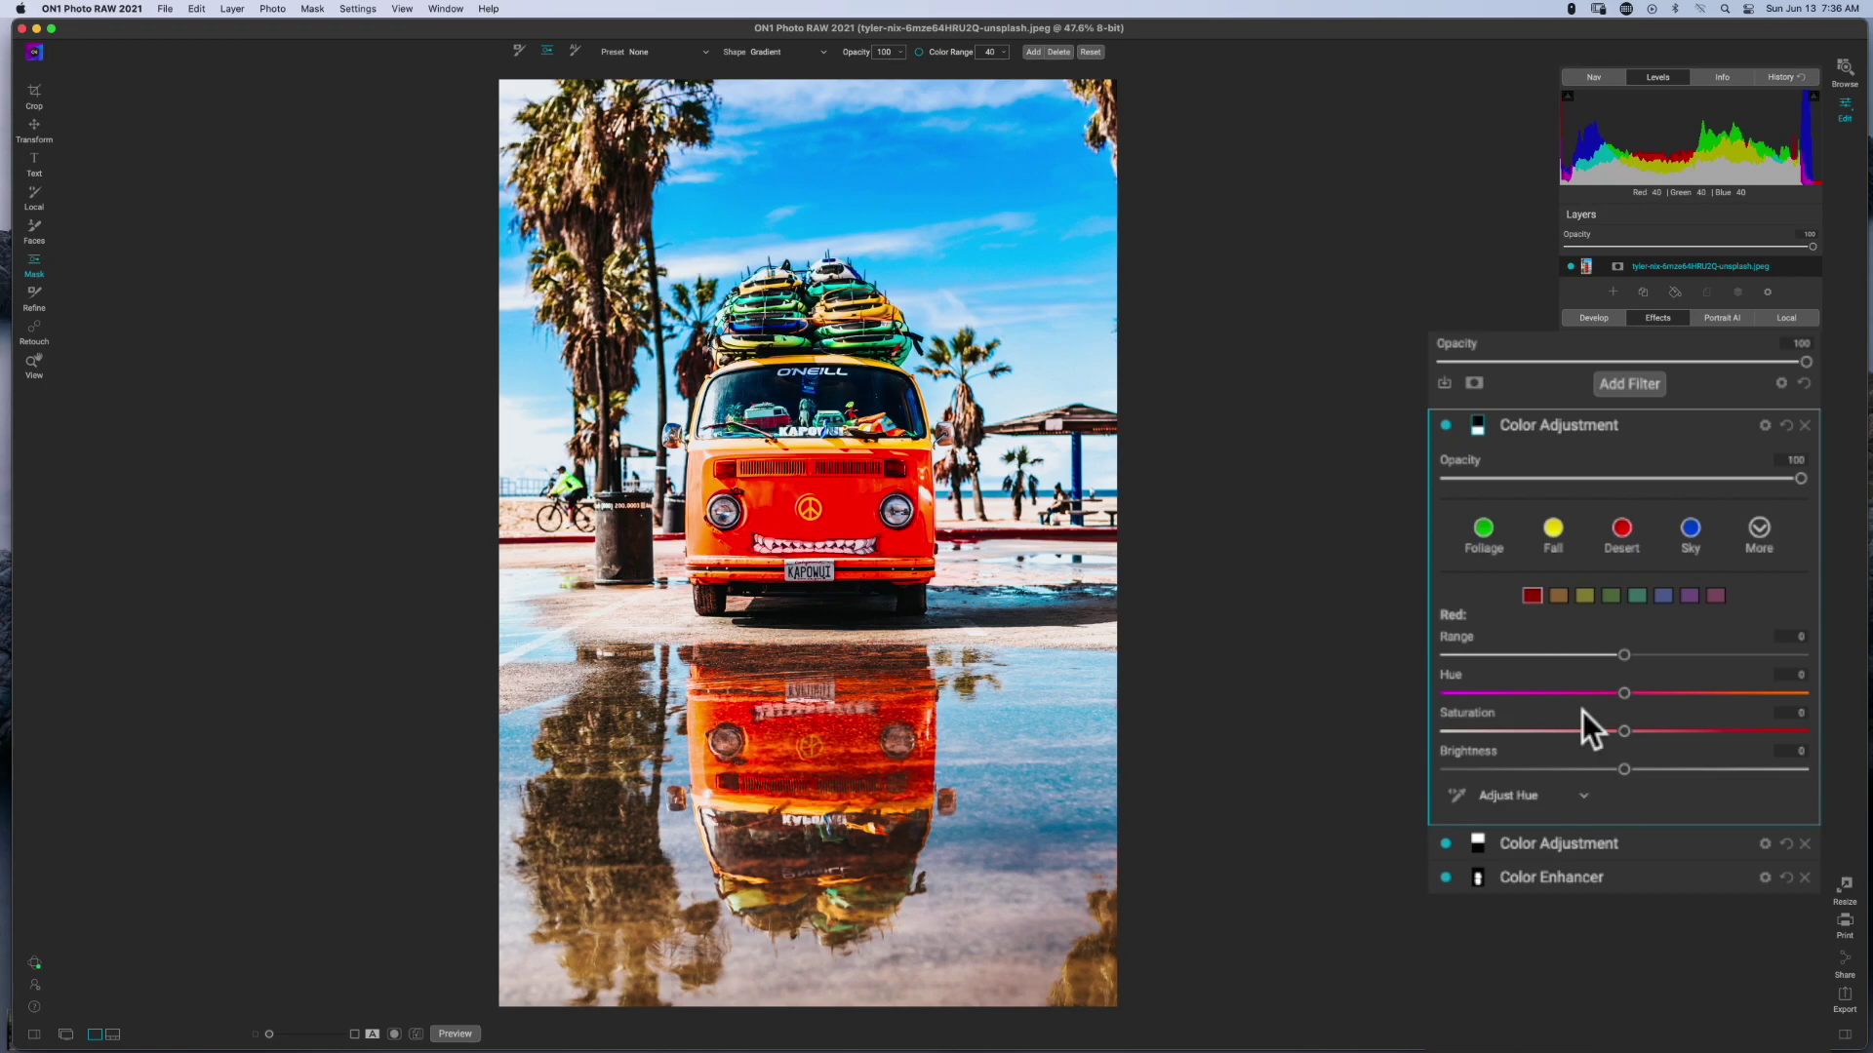
Mute the reflection's oranges to Saturation -30 and Brightness -13, comparing with the filter off and on.
{"action": "left_click", "coordinate": [1557, 596]}
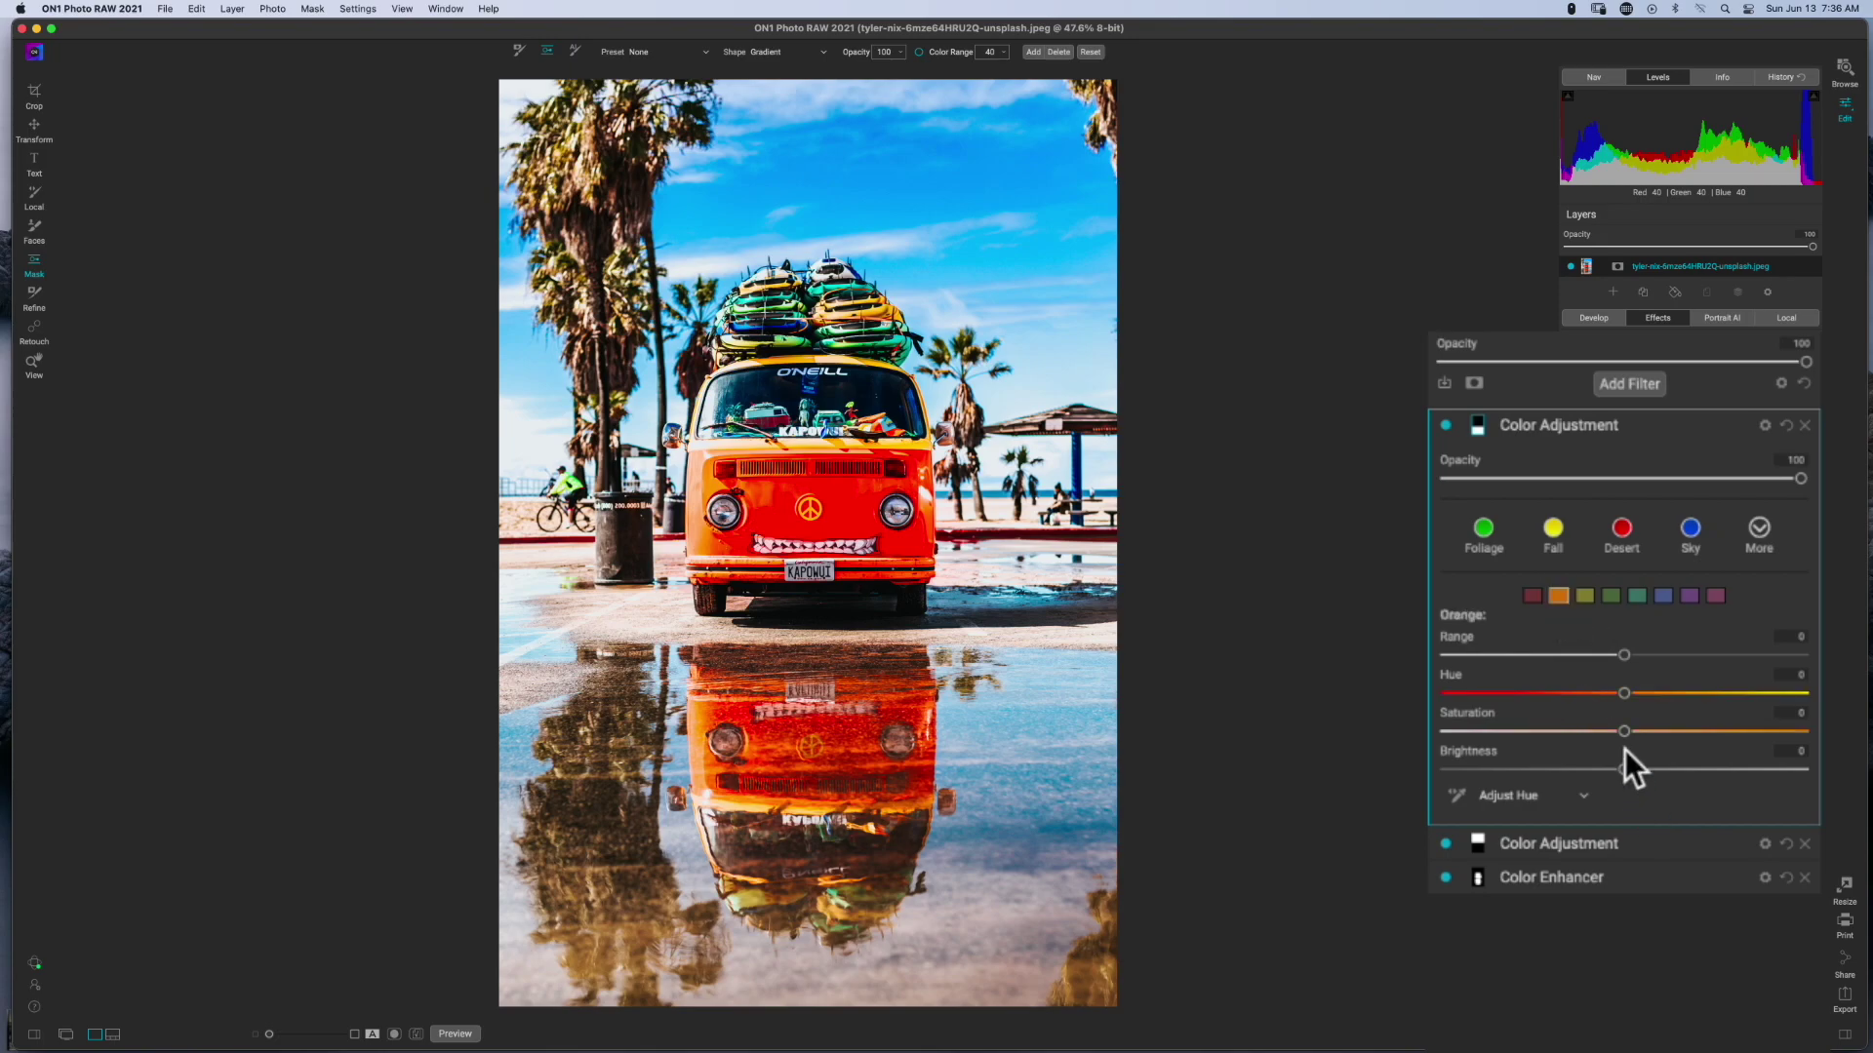
{"action": "left_click_drag", "start_coordinate": [1624, 734], "coordinate": [1523, 743]}
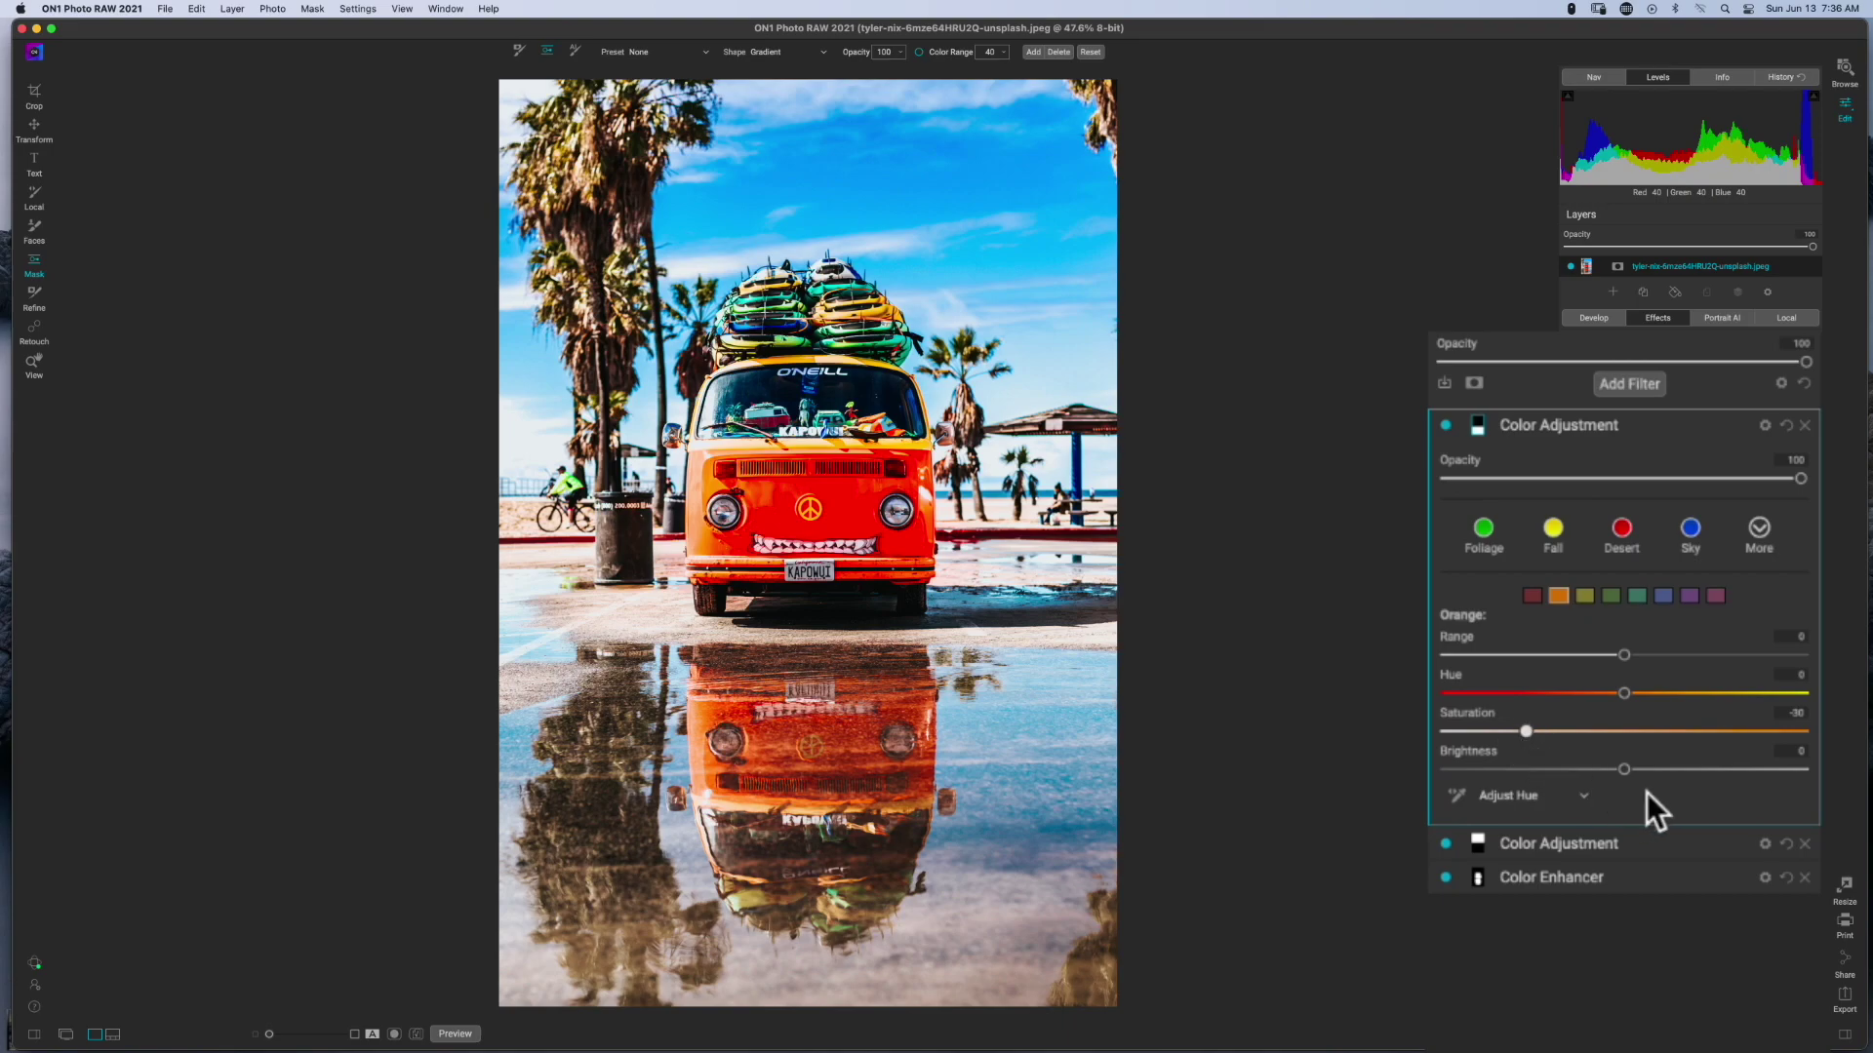
{"action": "left_click_drag", "start_coordinate": [1627, 770], "coordinate": [1573, 776]}
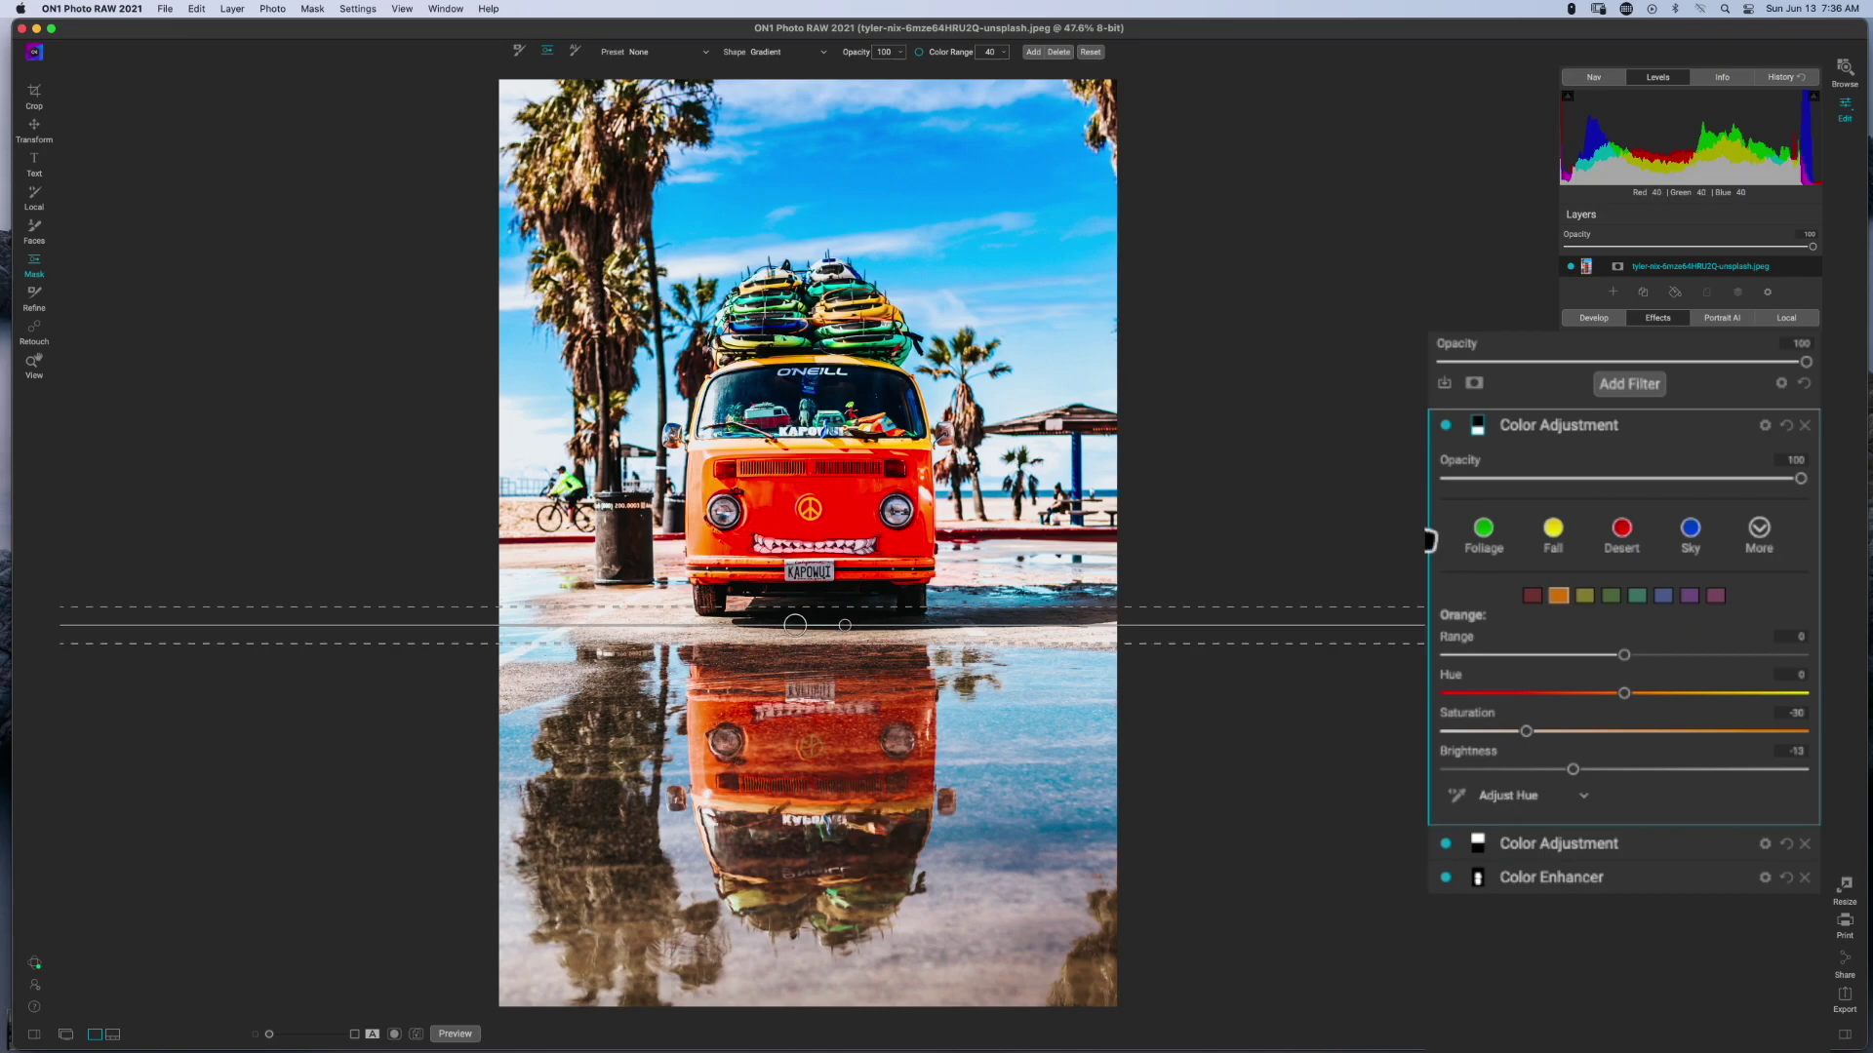
{"action": "left_click", "coordinate": [1445, 426]}
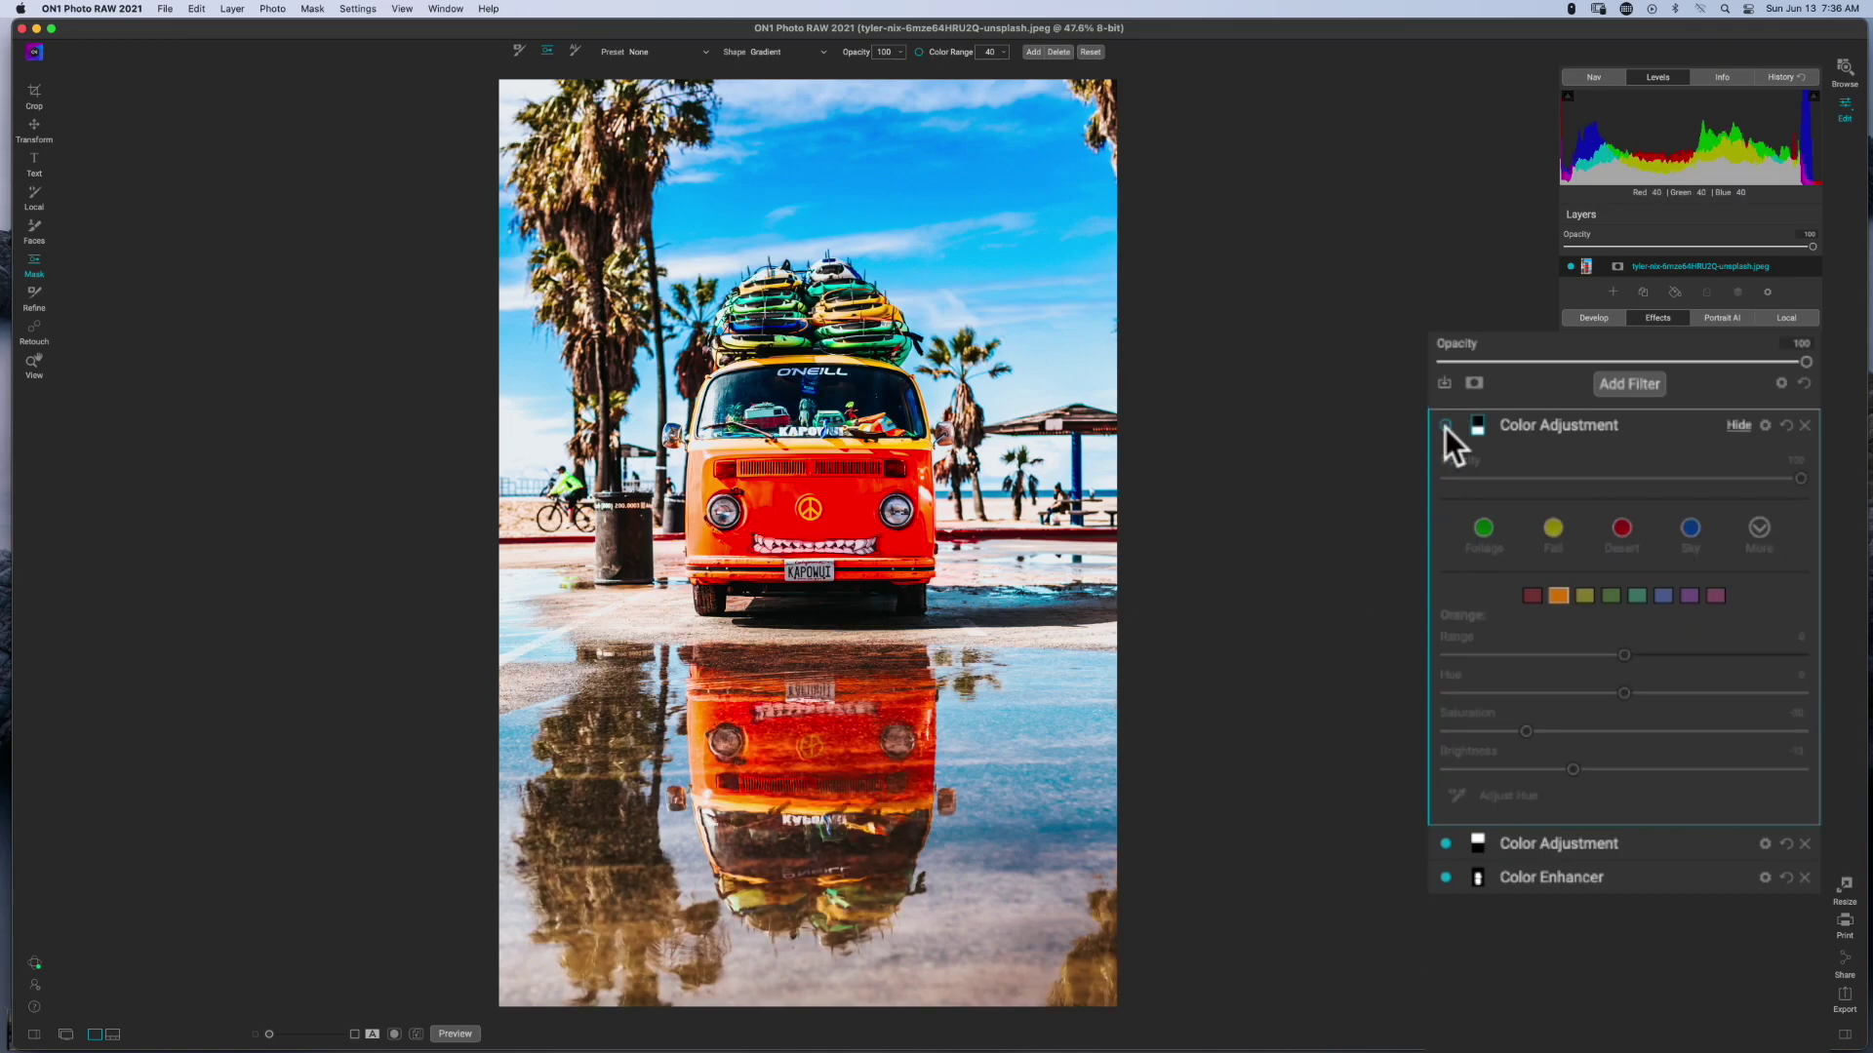
{"action": "left_click", "coordinate": [1444, 427]}
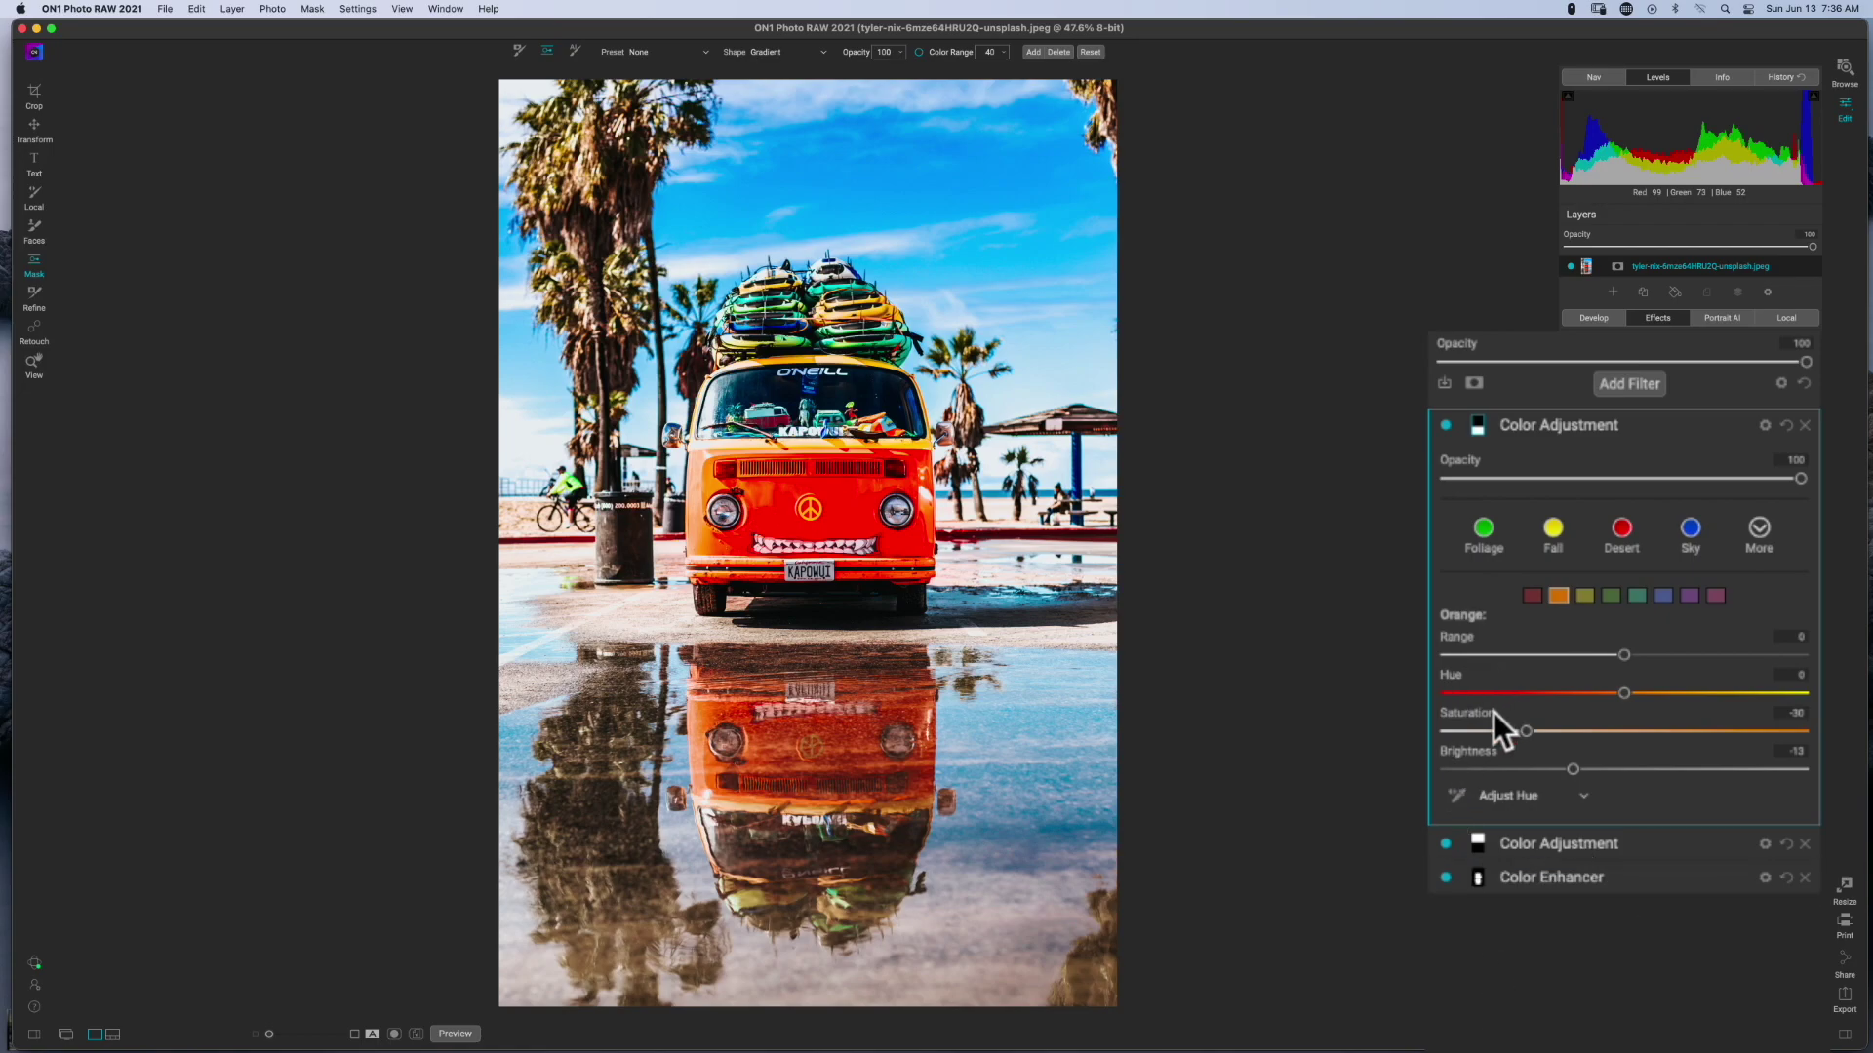
Set the Masking Brush to Paint Out with opacity about 45 and flow 68, sized for the reflected trees.
{"action": "left_click", "coordinate": [518, 50]}
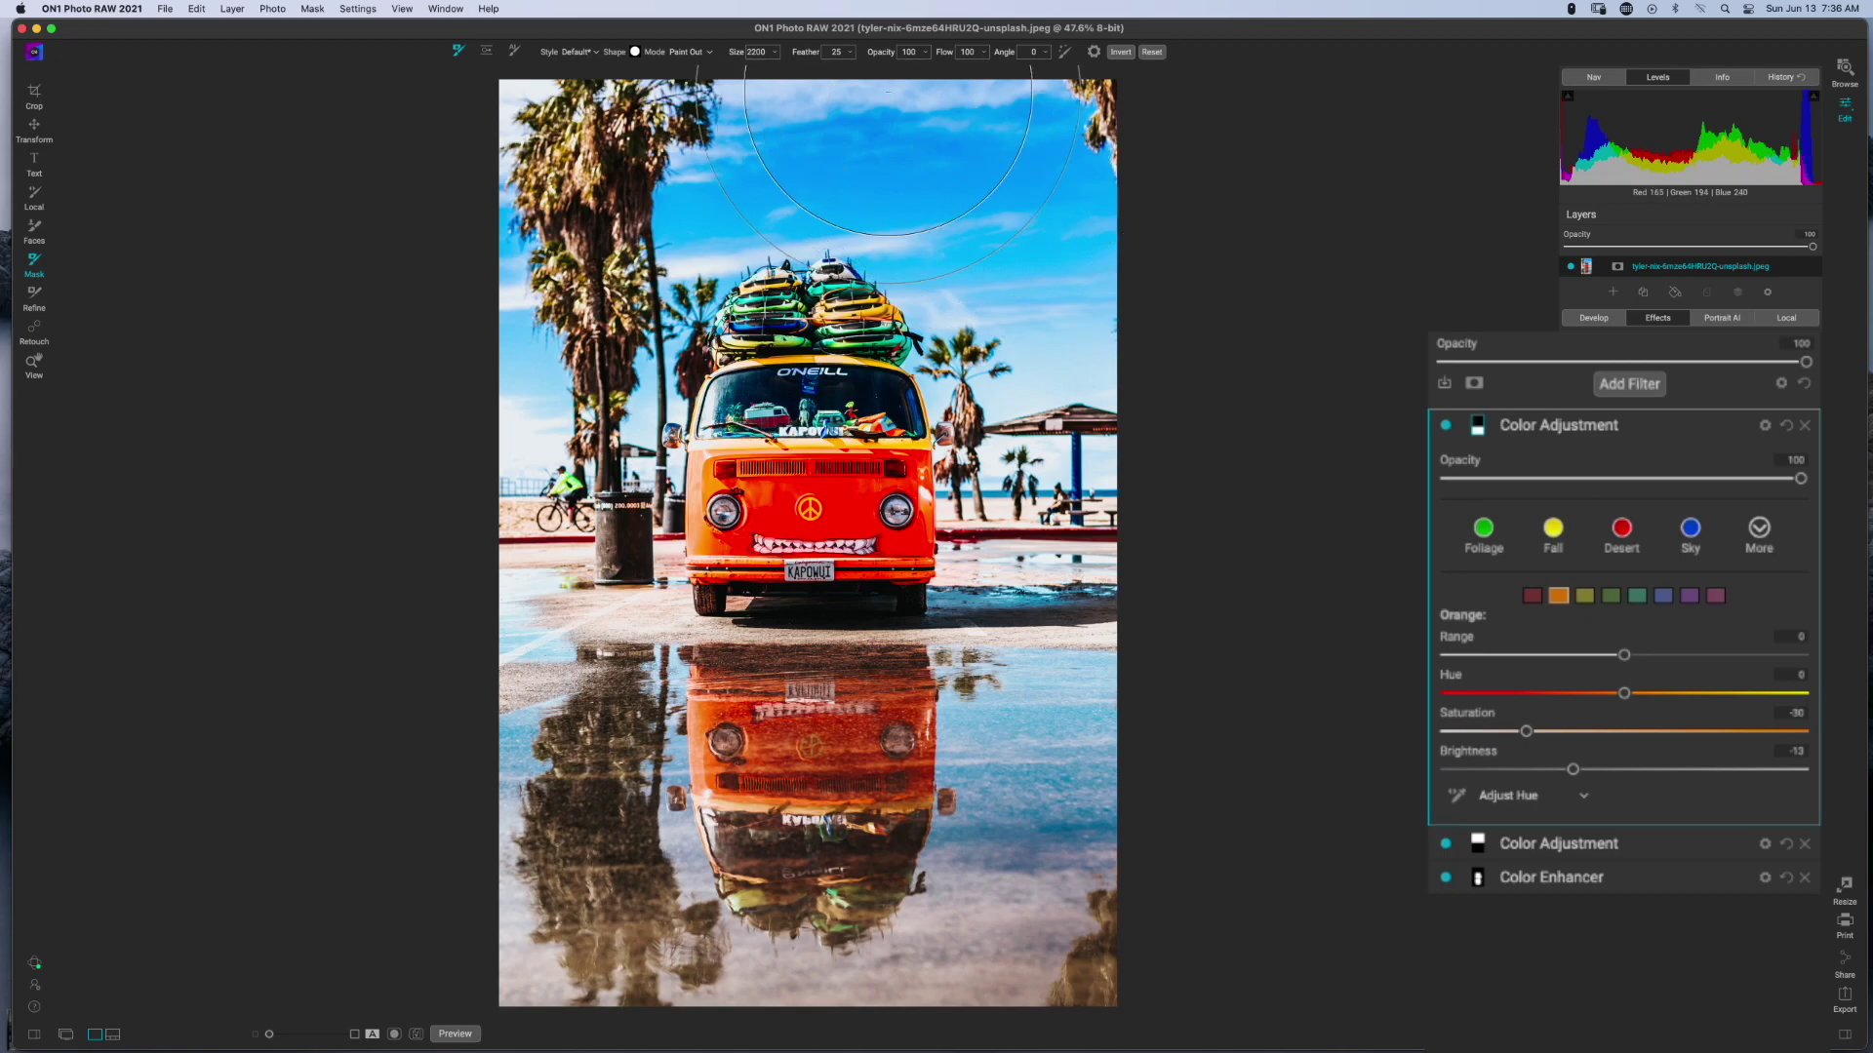
{"action": "mouse_move", "coordinate": [883, 56]}
{"action": "left_mouse_down"}
{"action": "mouse_move", "coordinate": [761, 63]}
{"action": "mouse_move", "coordinate": [826, 65]}
{"action": "left_mouse_up"}
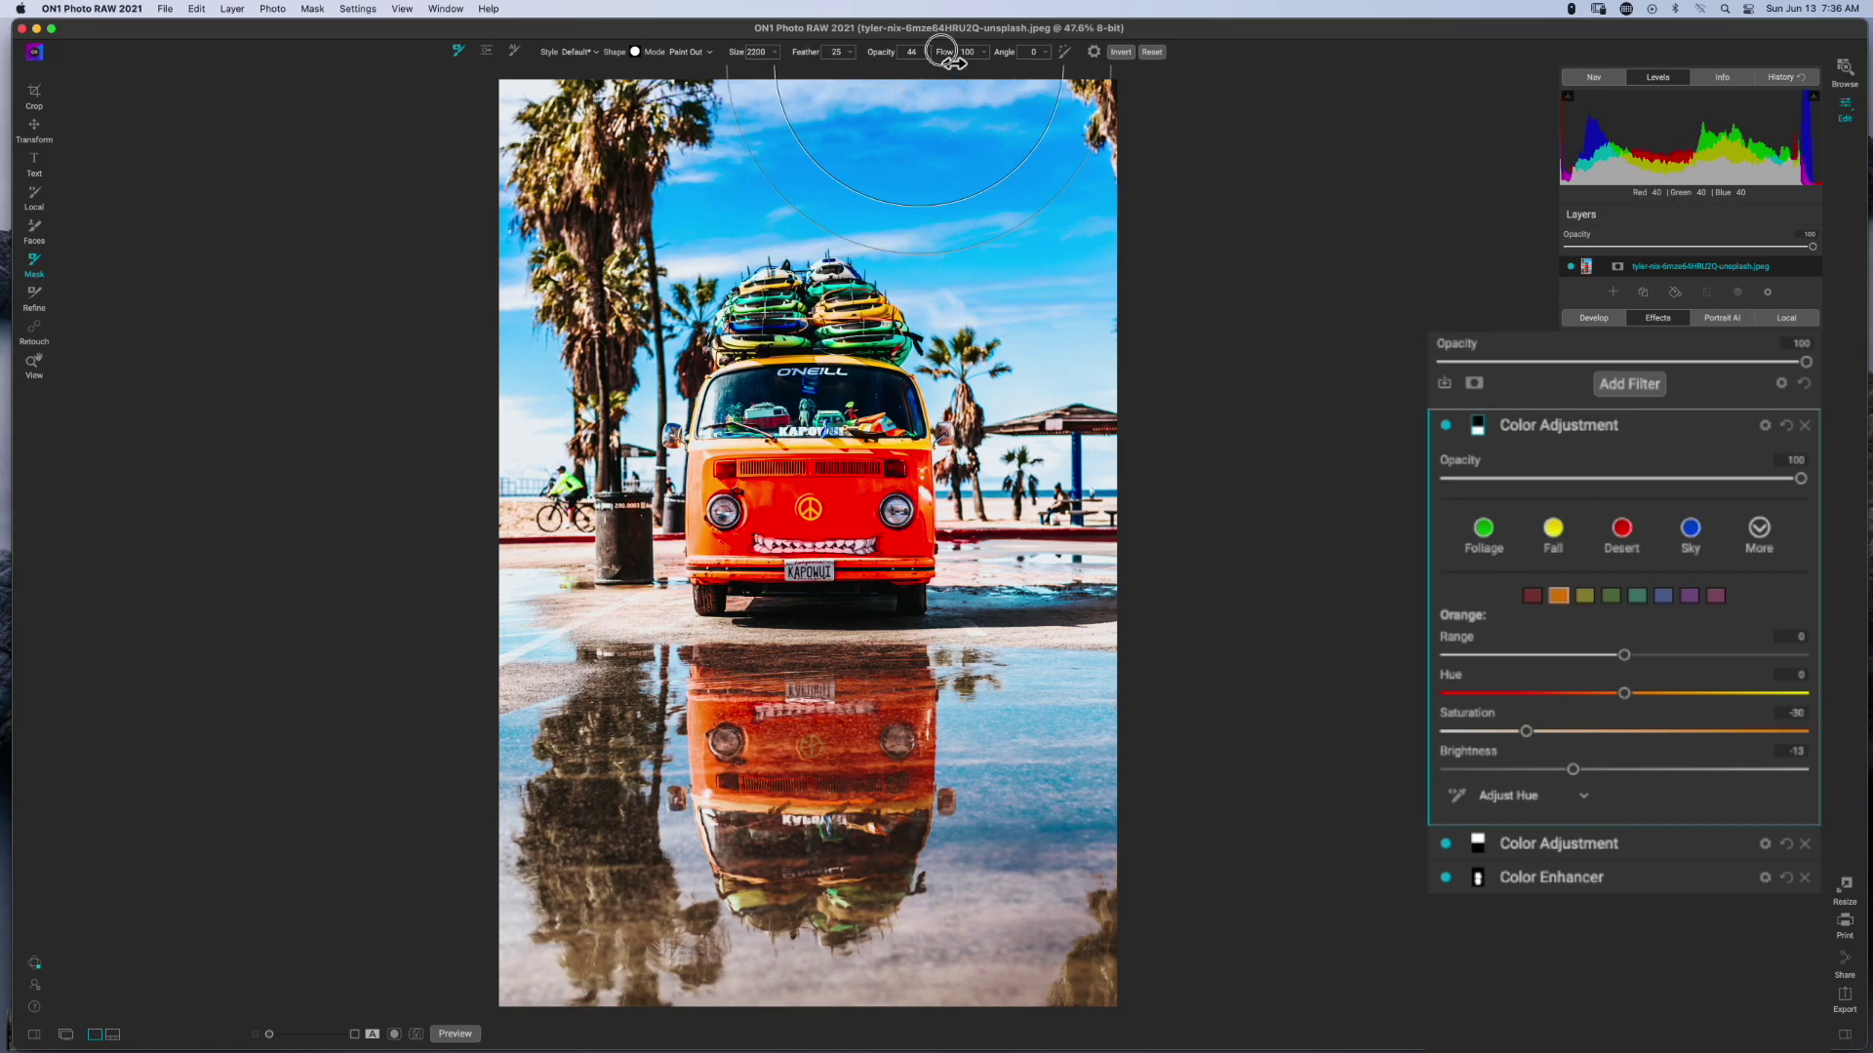
{"action": "left_click_drag", "start_coordinate": [948, 56], "coordinate": [912, 59]}
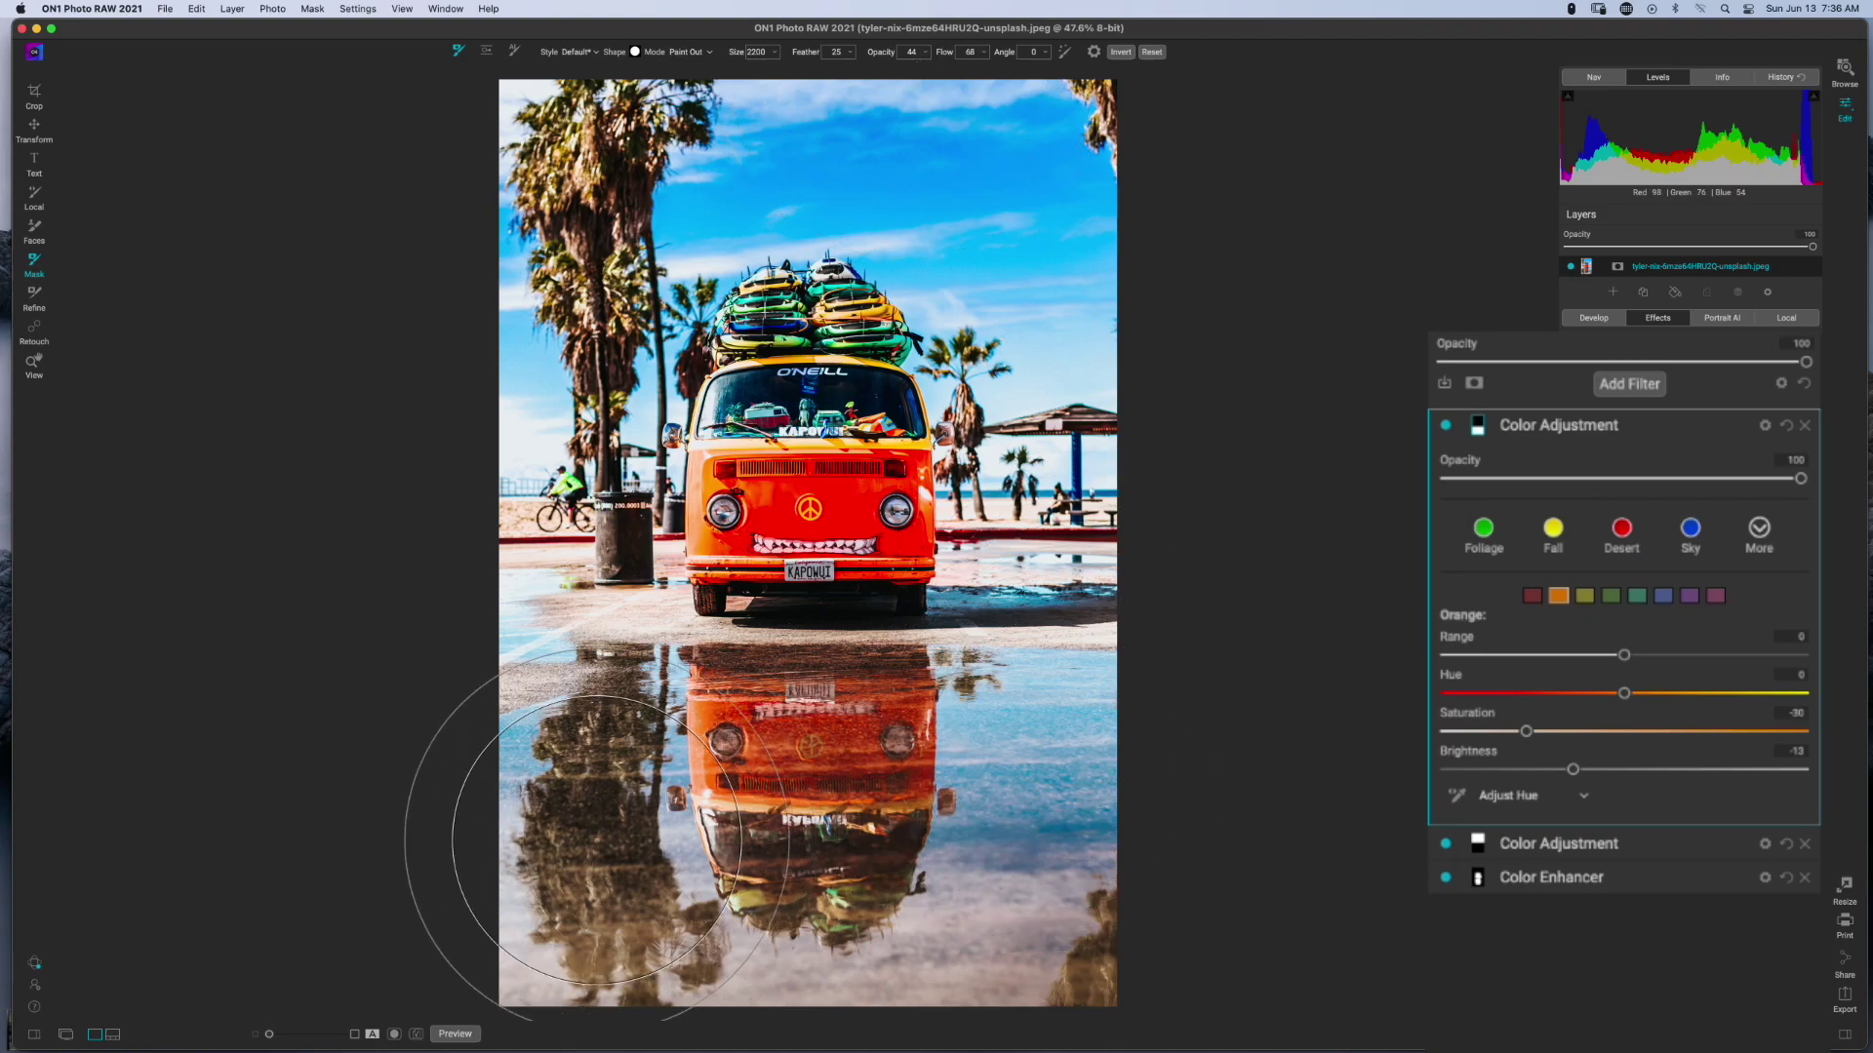
{"action": "key", "text": "bracketleft"}
{"action": "key", "text": "bracketleft"}
{"action": "key", "text": "bracketleft"}
{"action": "key", "text": "bracketleft"}
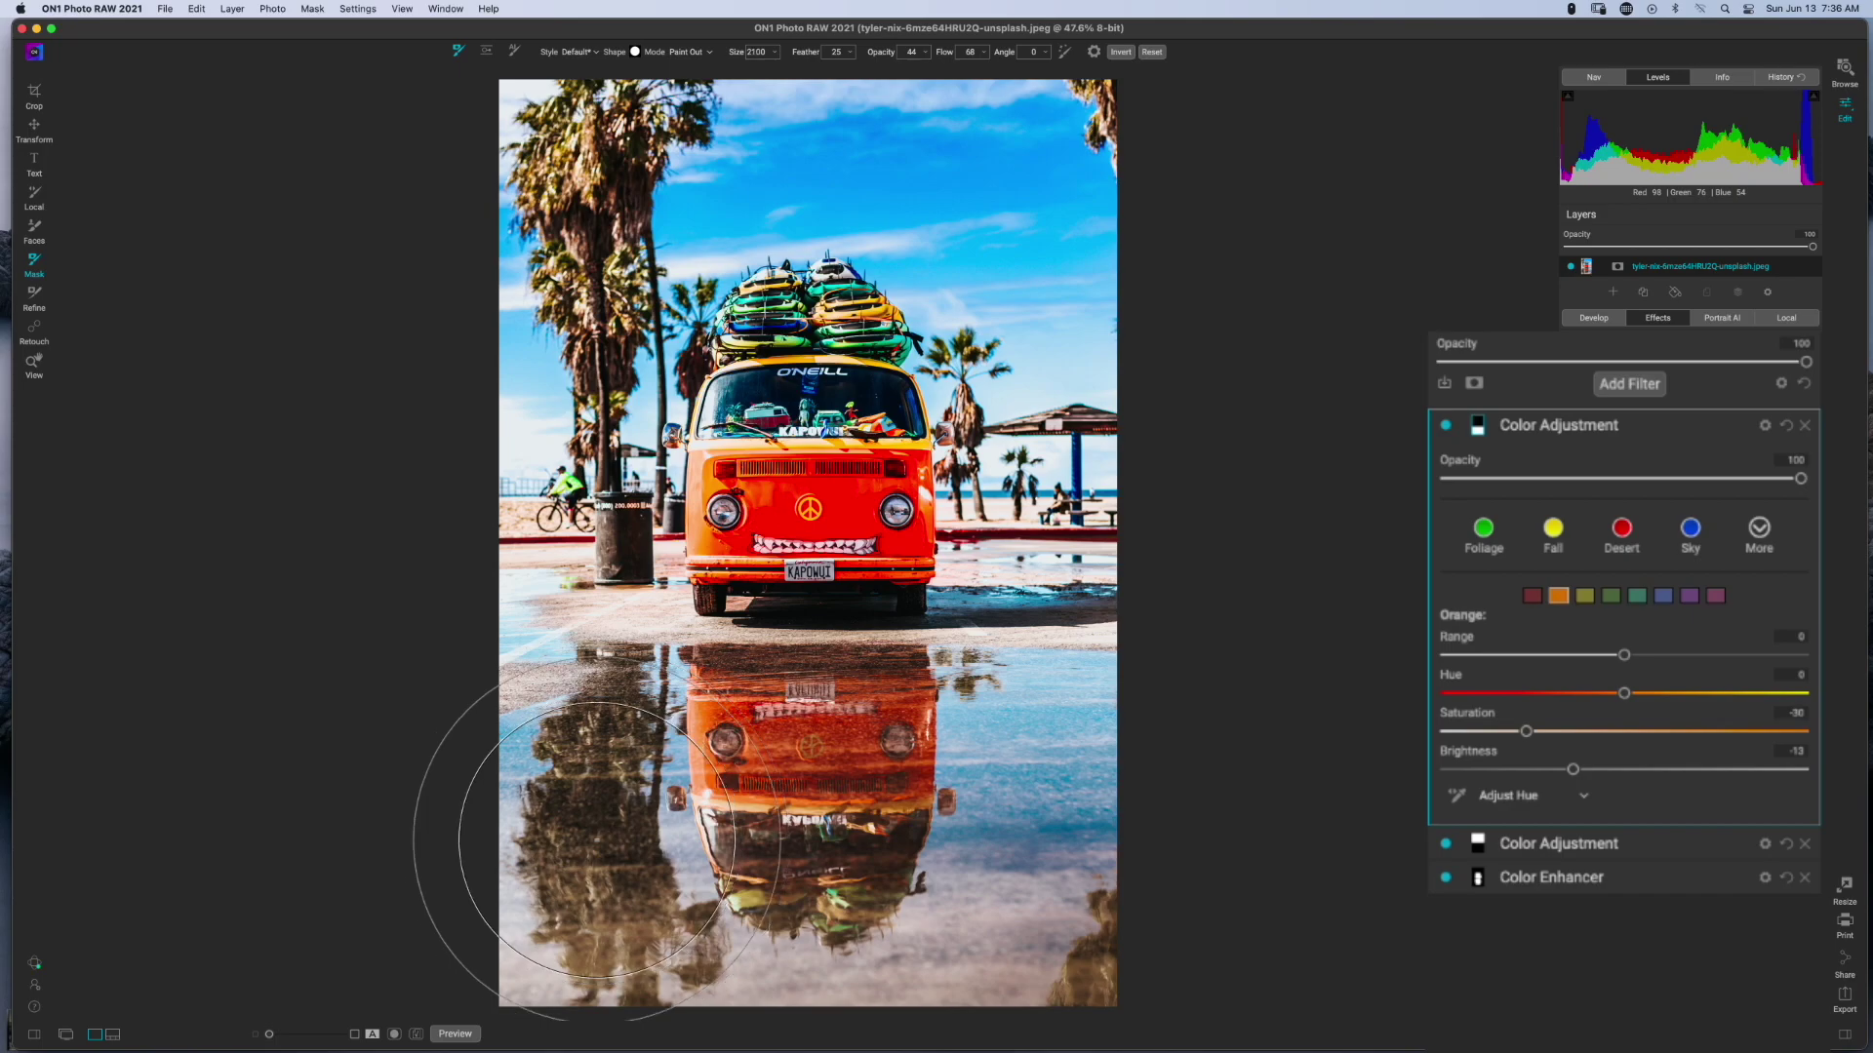
{"action": "key", "text": "bracketleft"}
{"action": "key", "text": "bracketleft"}
{"action": "key", "text": "bracketleft"}
{"action": "key", "text": "bracketleft"}
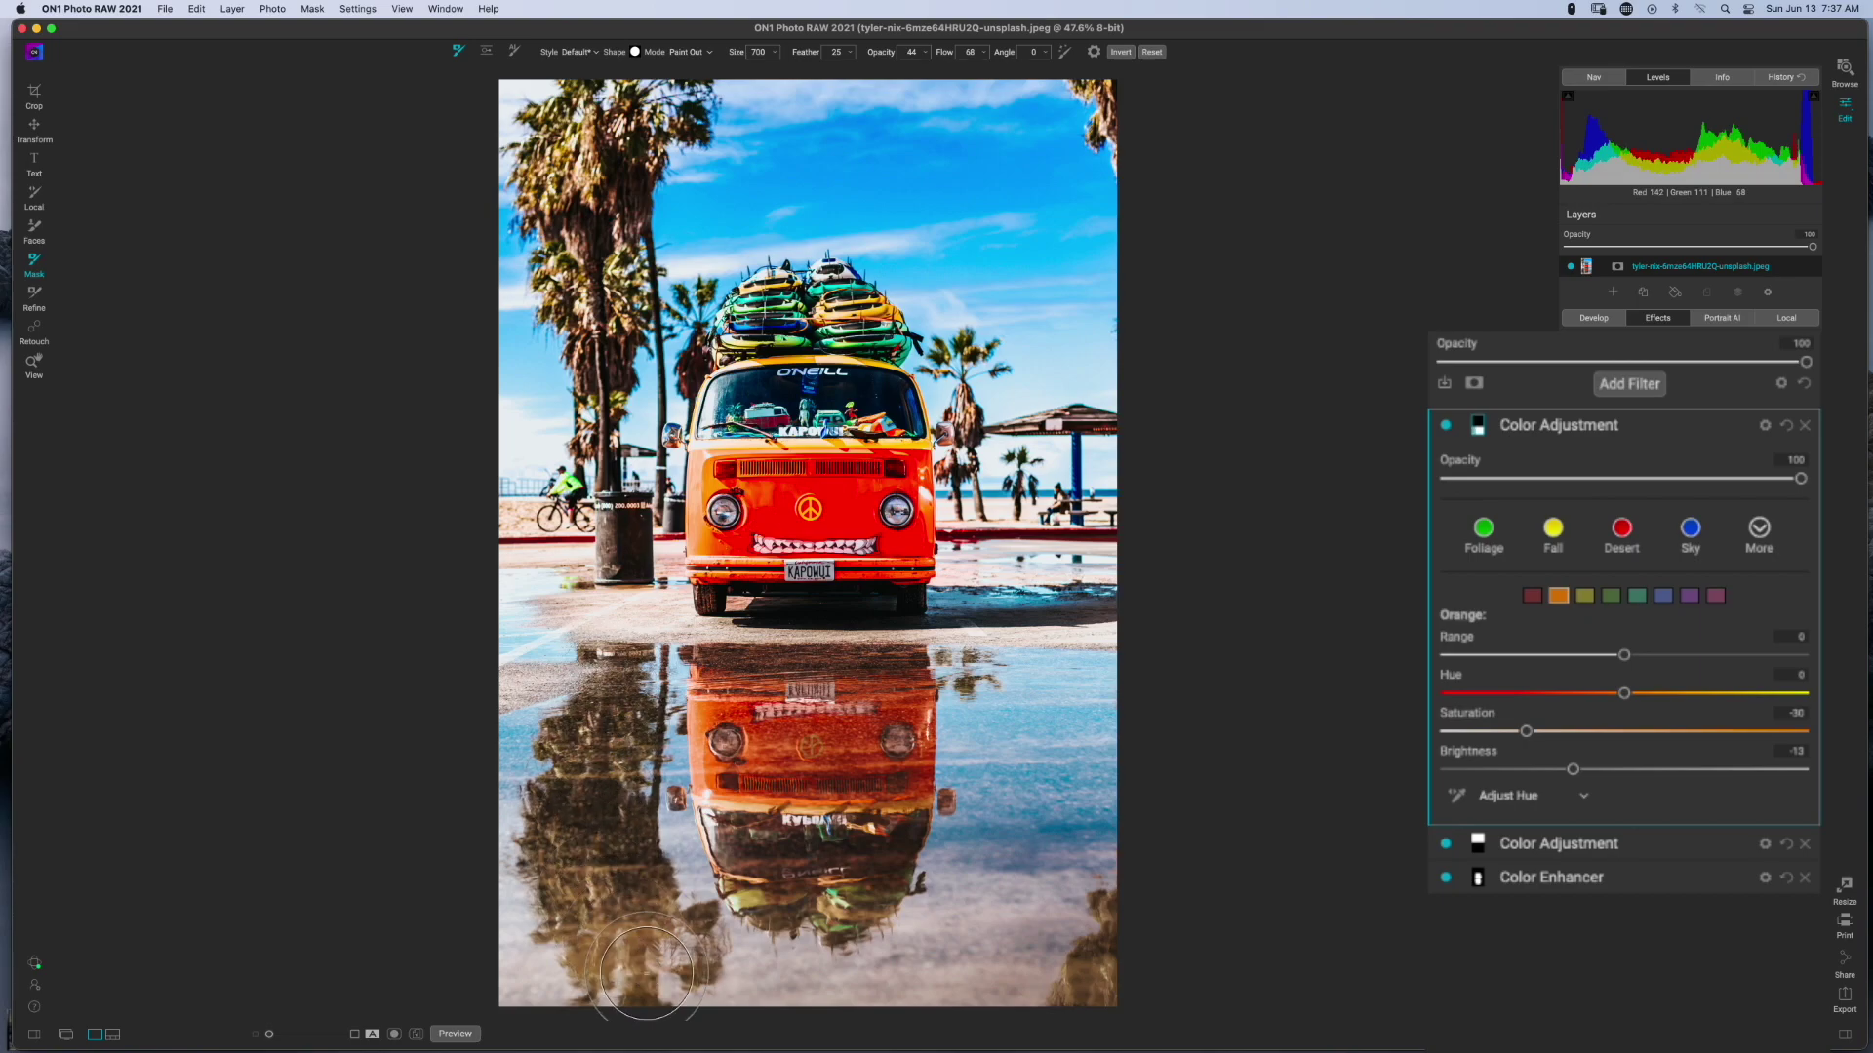
{"action": "key", "text": "bracketleft"}
{"action": "key", "text": "bracketleft"}
{"action": "key", "text": "bracketright"}
{"action": "key", "text": "bracketright"}
{"action": "key", "text": "bracketright"}
Inspect the reflection filter's mask in black-and-white view, then return to the normal photo.
{"action": "left_click", "coordinate": [1592, 396]}
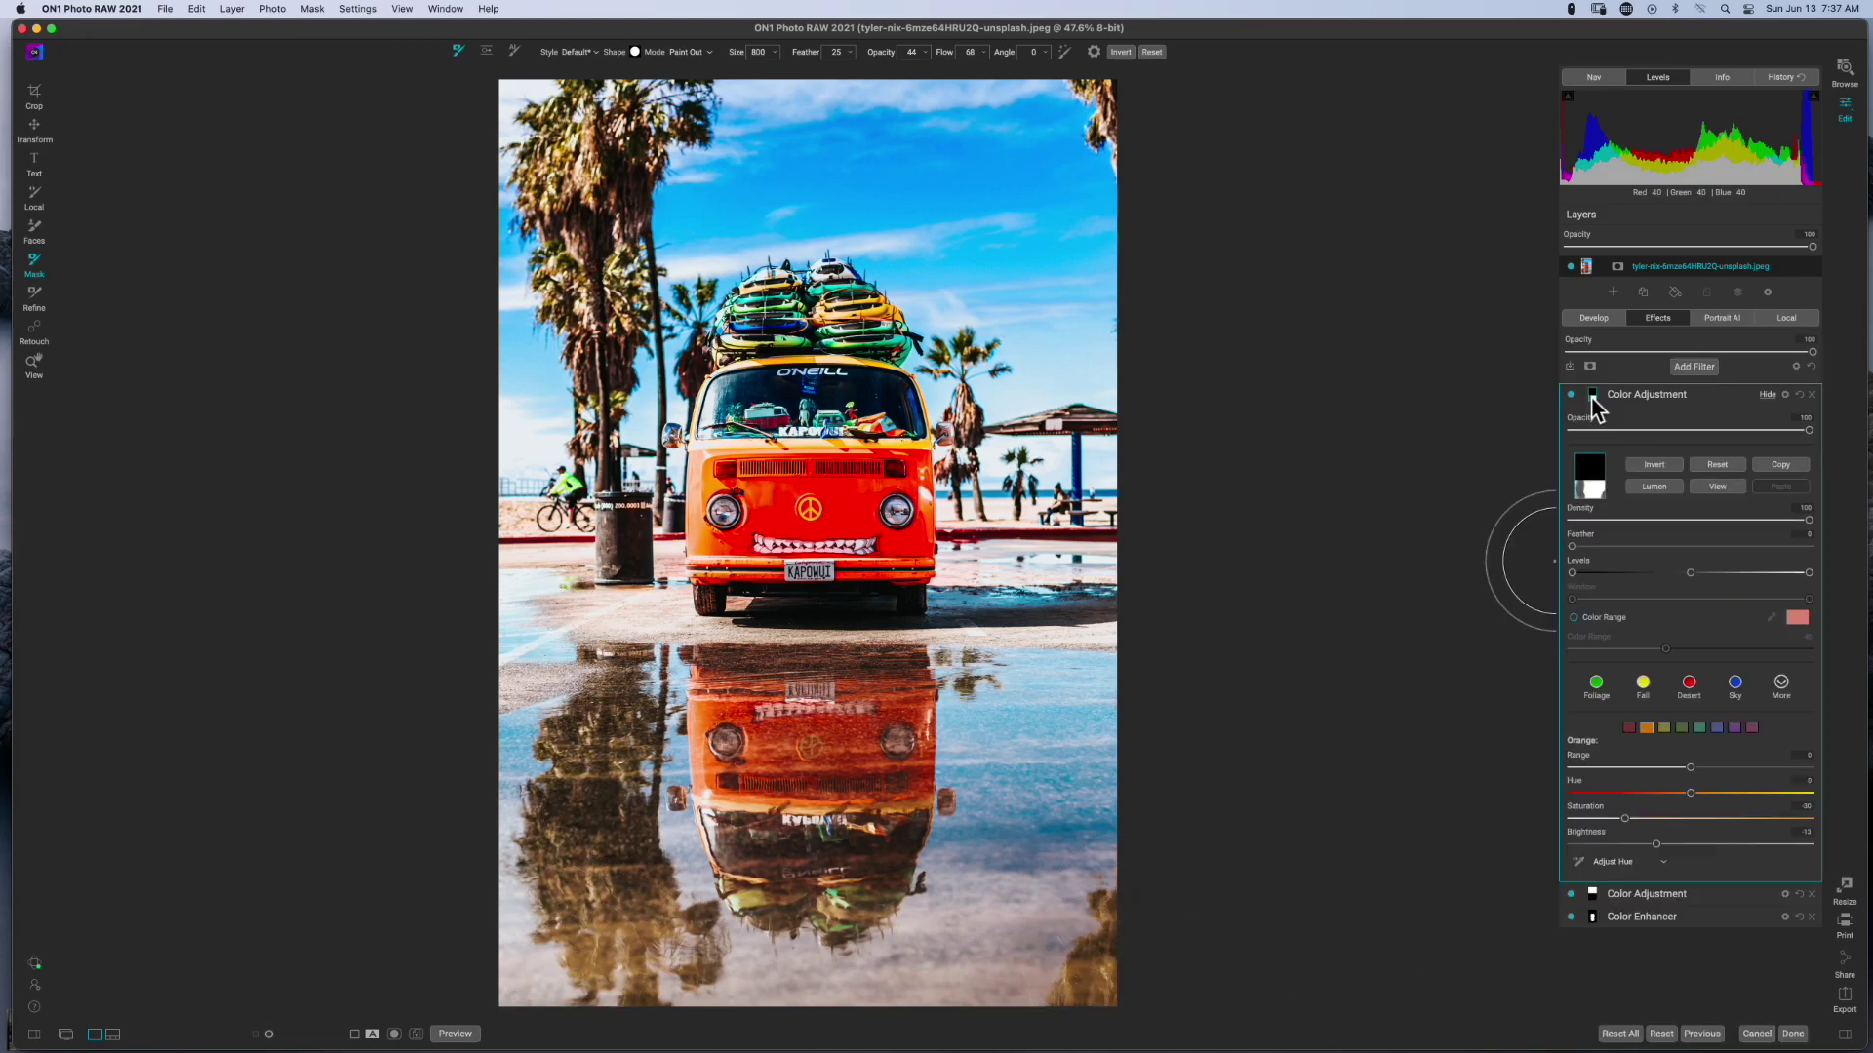
{"action": "left_click", "coordinate": [1715, 487]}
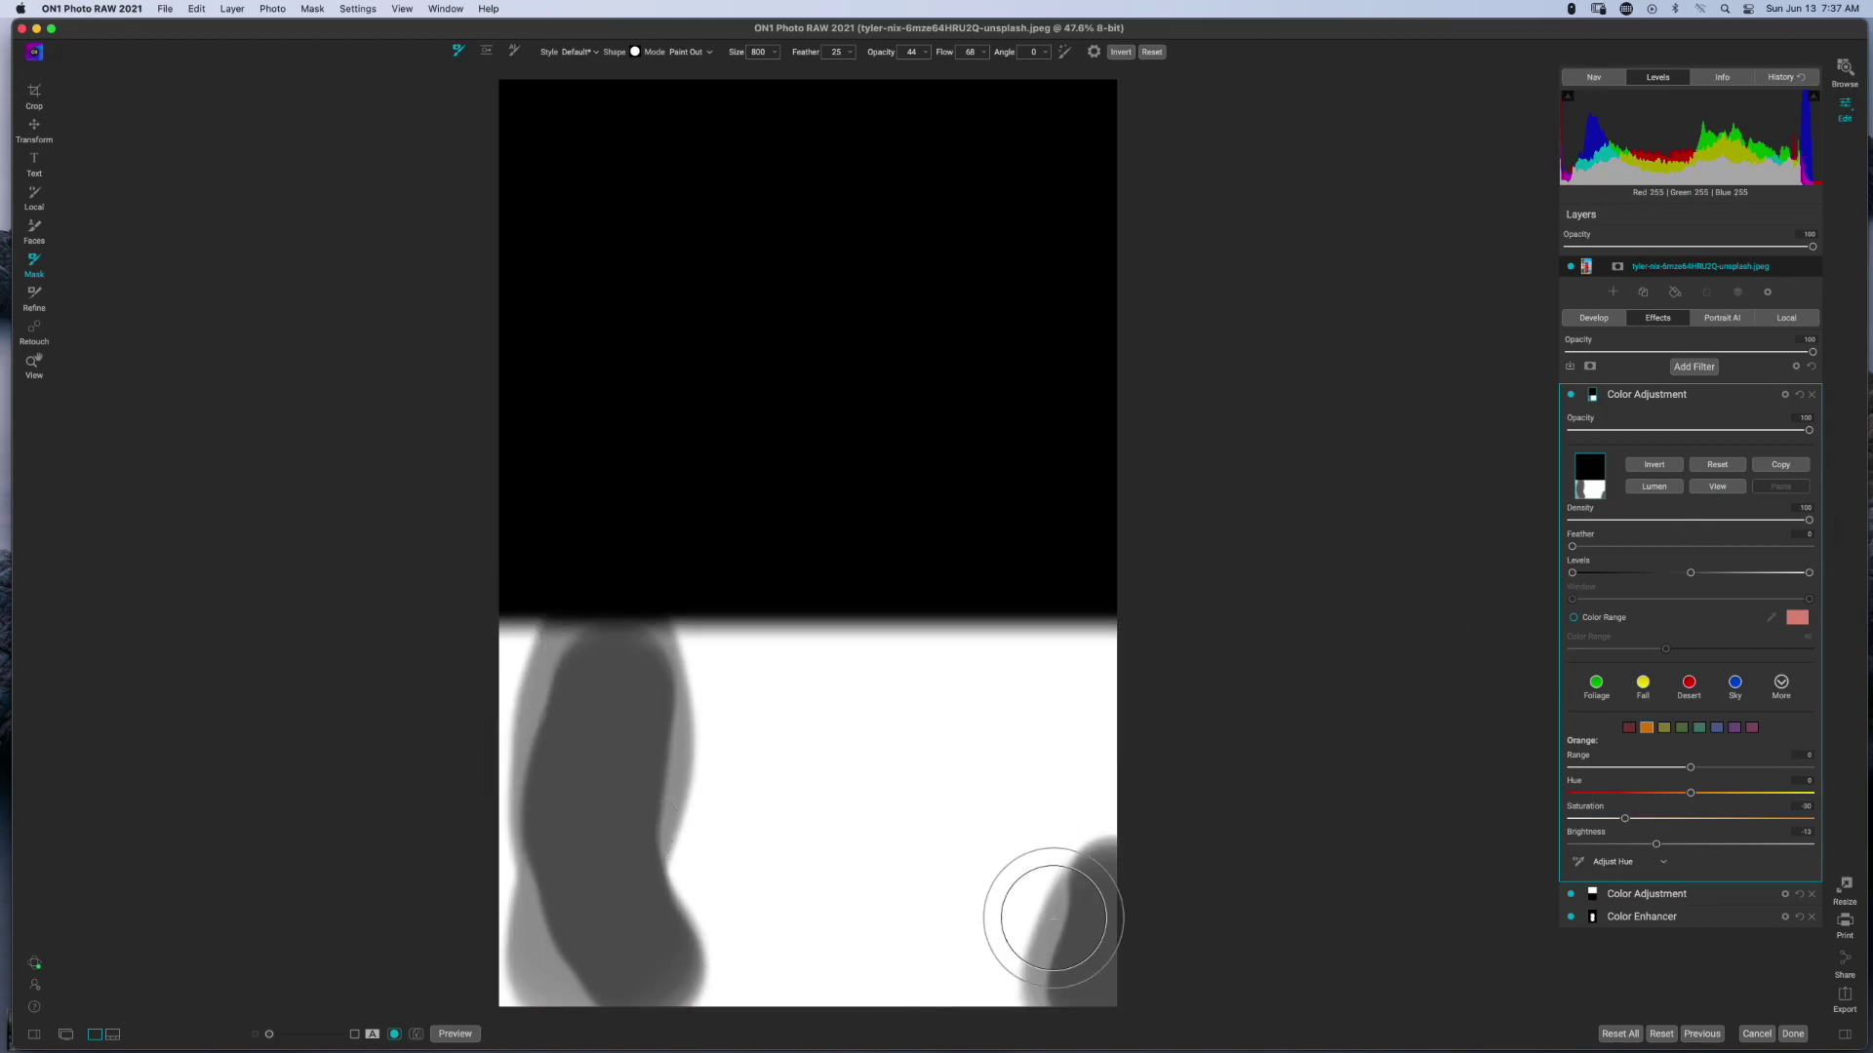
{"action": "key", "text": "super+m"}
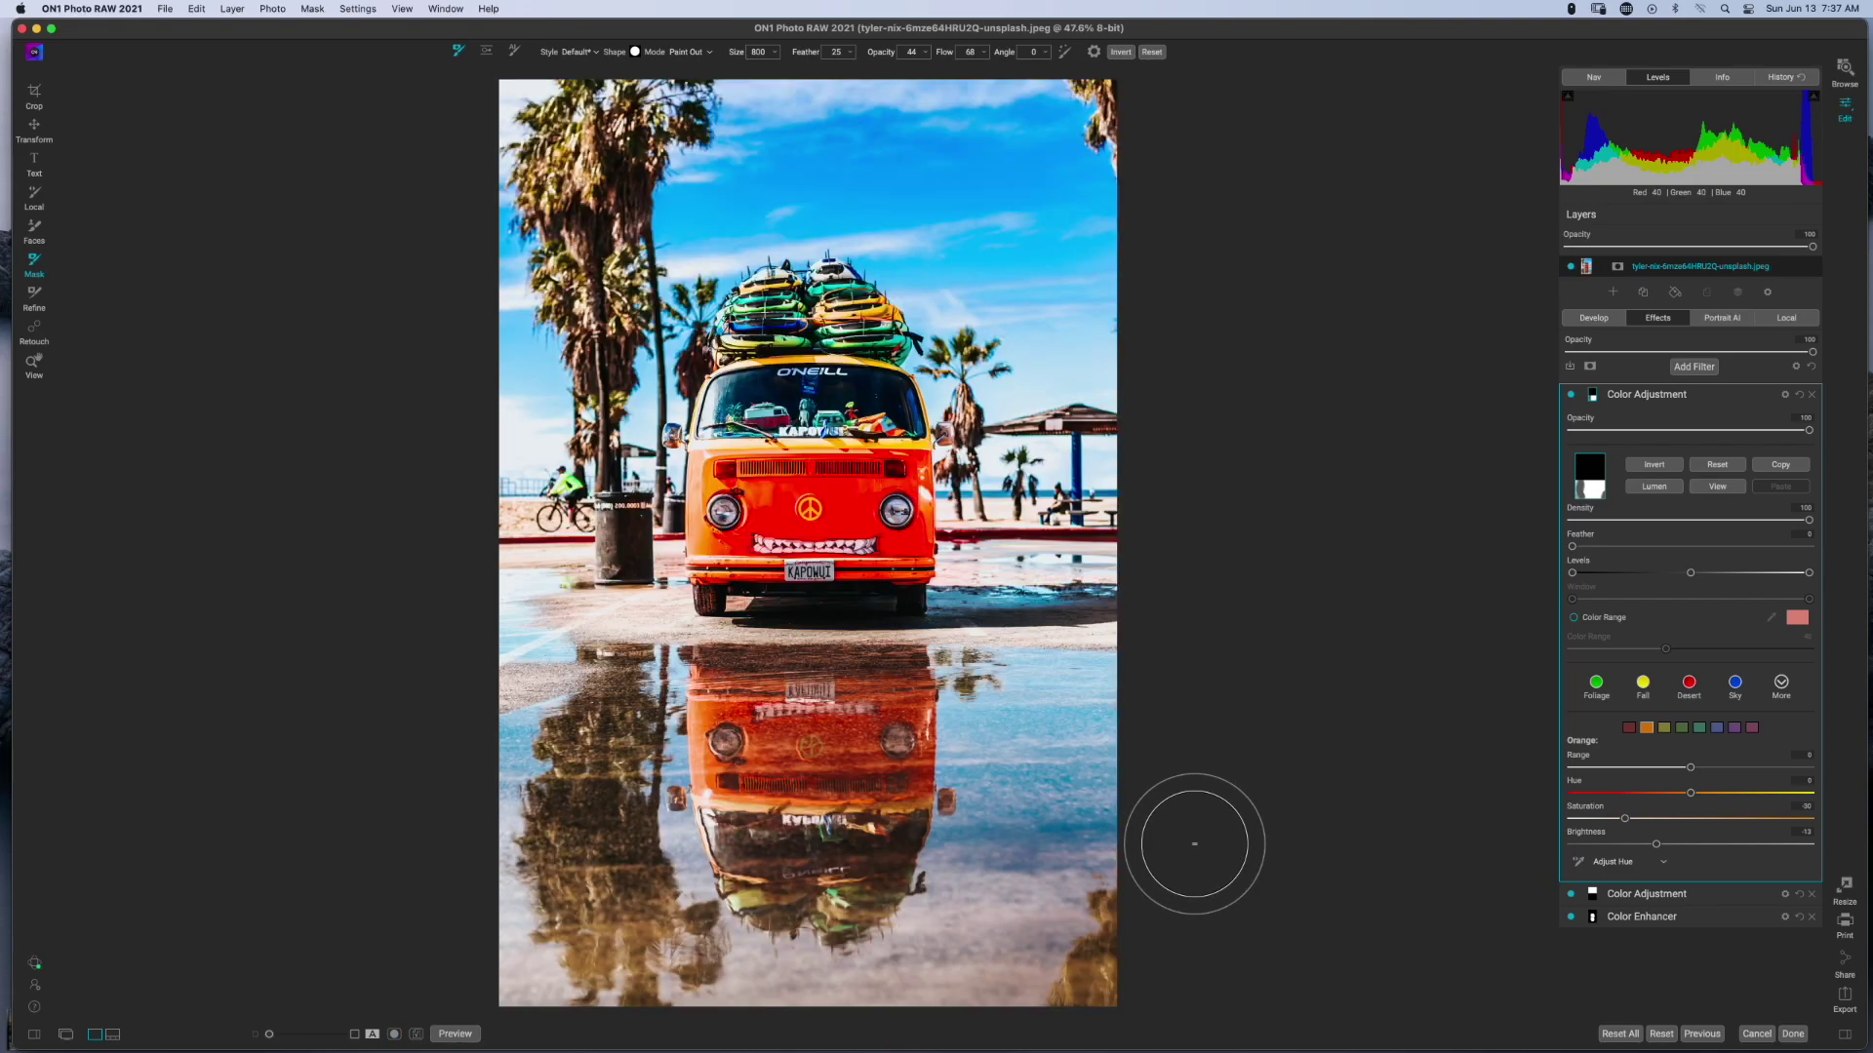
Toggle the reflection Color Adjustment off and on twice to compare before and after.
{"action": "left_click", "coordinate": [1571, 395]}
{"action": "left_click", "coordinate": [1572, 395]}
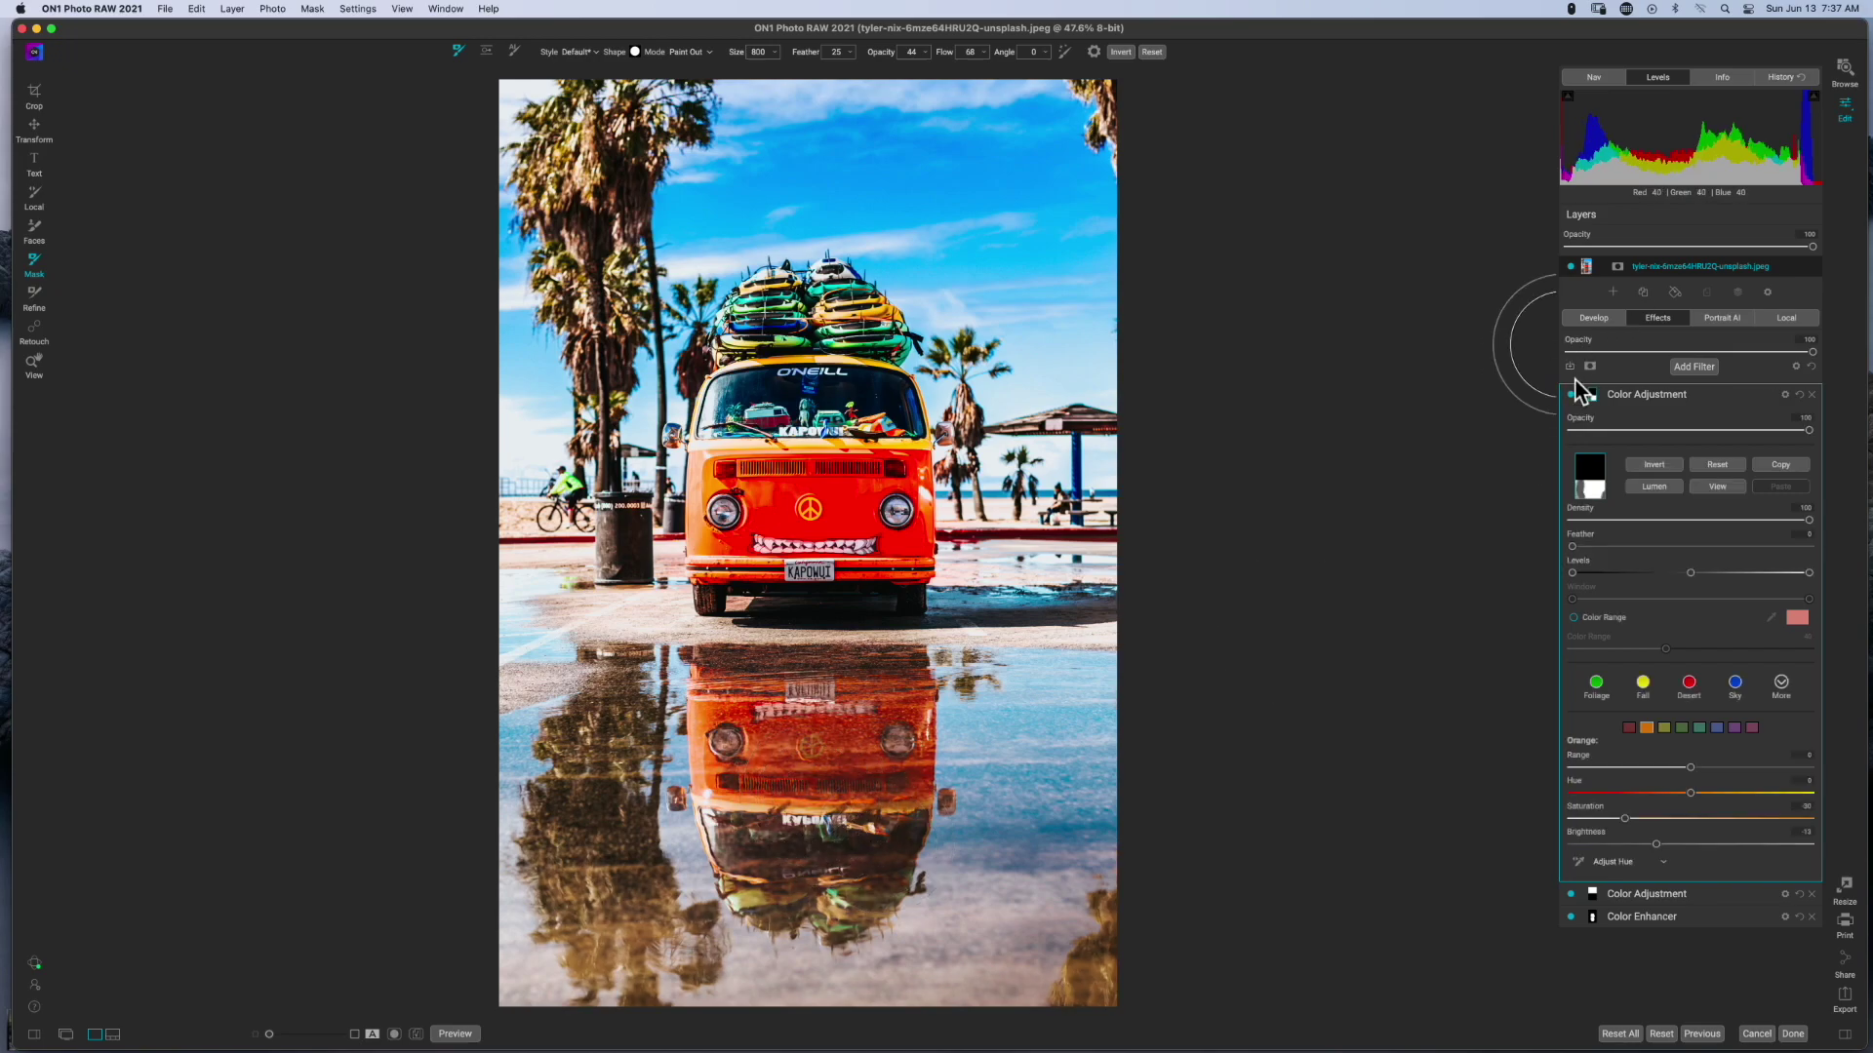
{"action": "left_click", "coordinate": [1571, 395]}
{"action": "left_click", "coordinate": [1571, 395]}
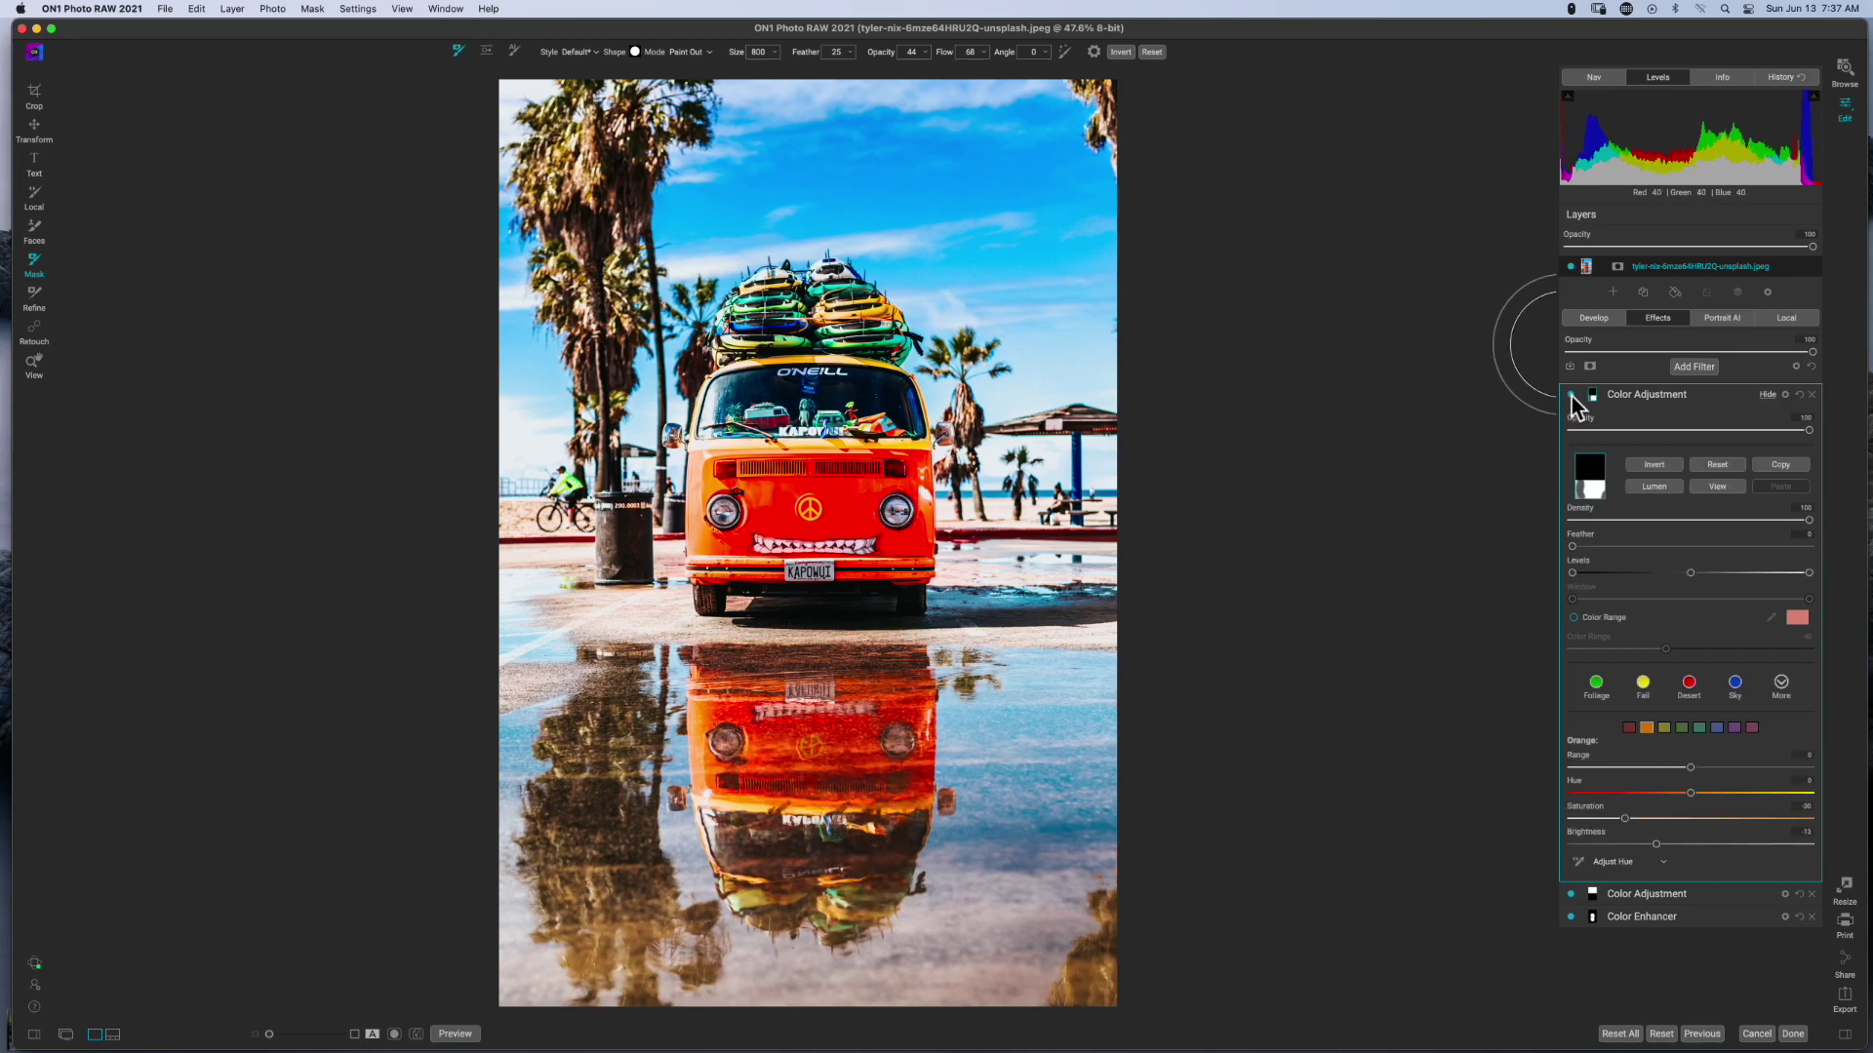